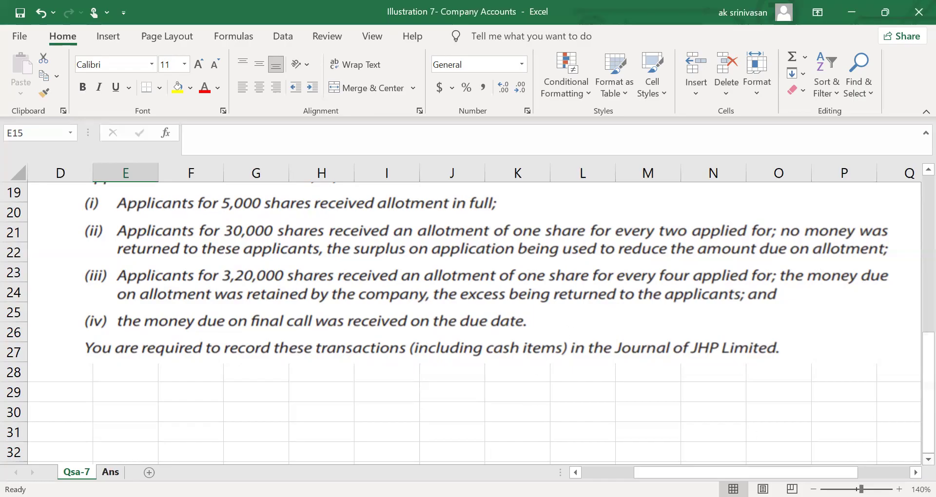
Review the total shares issued, shares subscribed and excess figures on the Ans sheet, including the formula behind the excess.
left_click(110, 471)
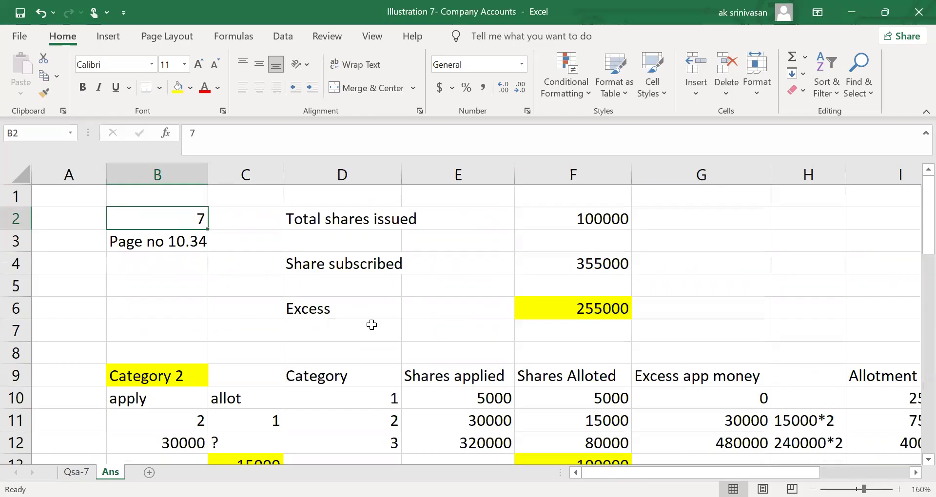
left_click(302, 214)
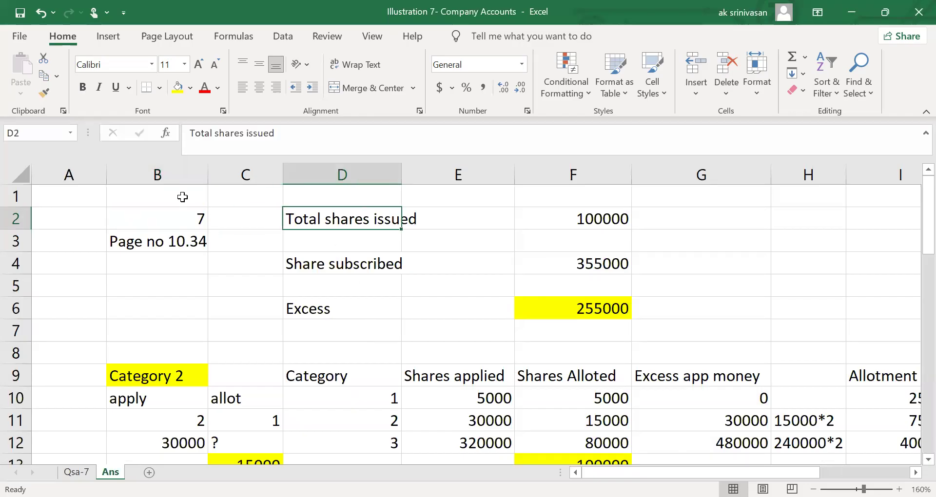
key("Right")
key("Right")
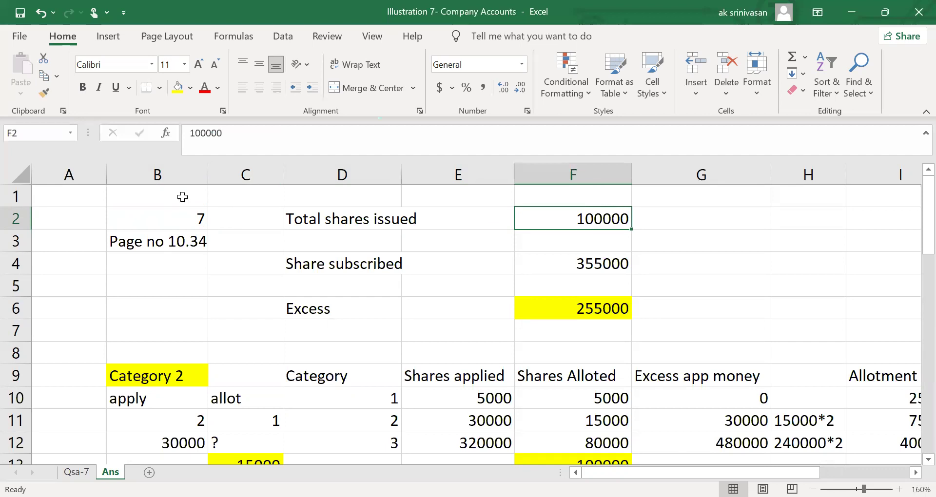
key("Down")
key("Down")
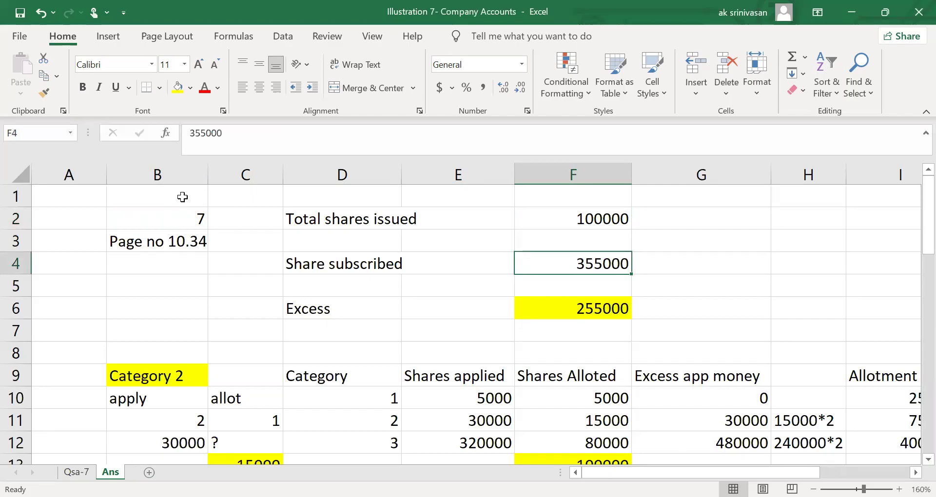
key("Down")
key("Down")
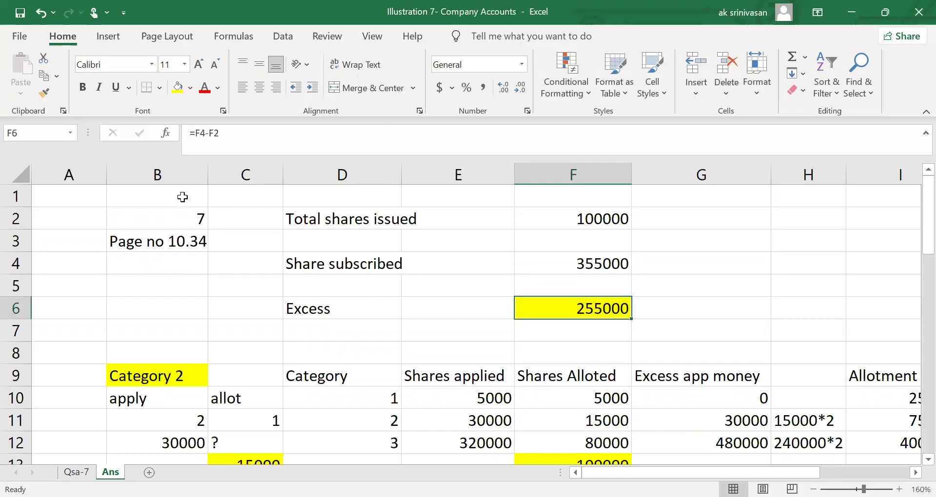
Copy the Shares Alloted total formula from F13 into E13 to total the Shares applied column, and check its range.
key("Down")
key("Down")
key("Down")
key("Down")
key("Down")
key("Down")
key("Down")
key("Left")
key("Right")
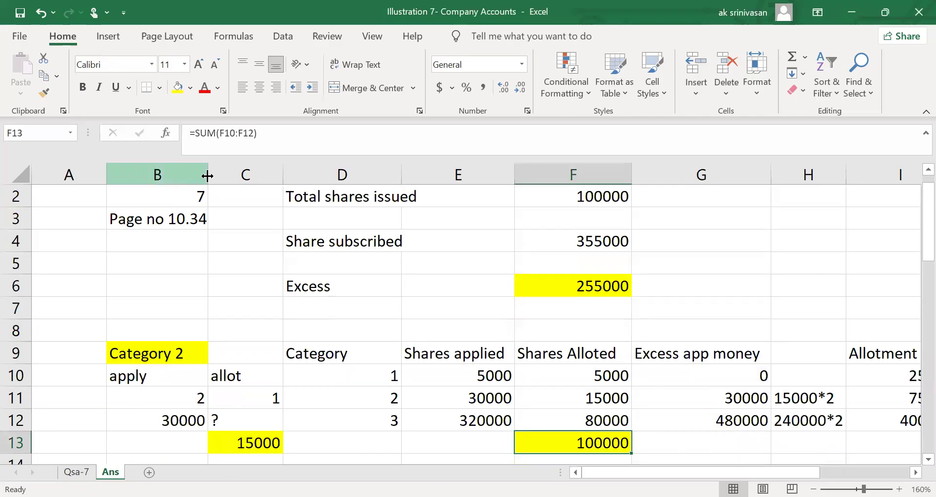
key("Down")
key("Up")
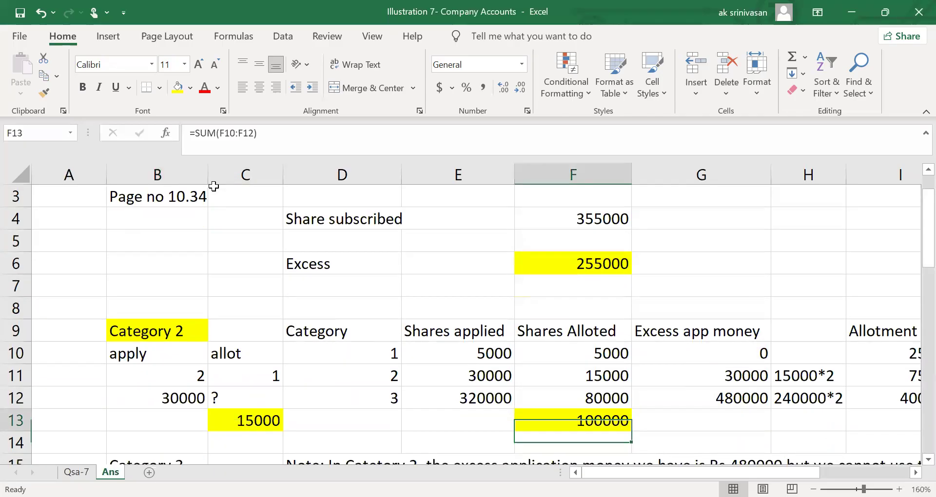
key("ctrl+c")
key("Left")
key("ctrl+v")
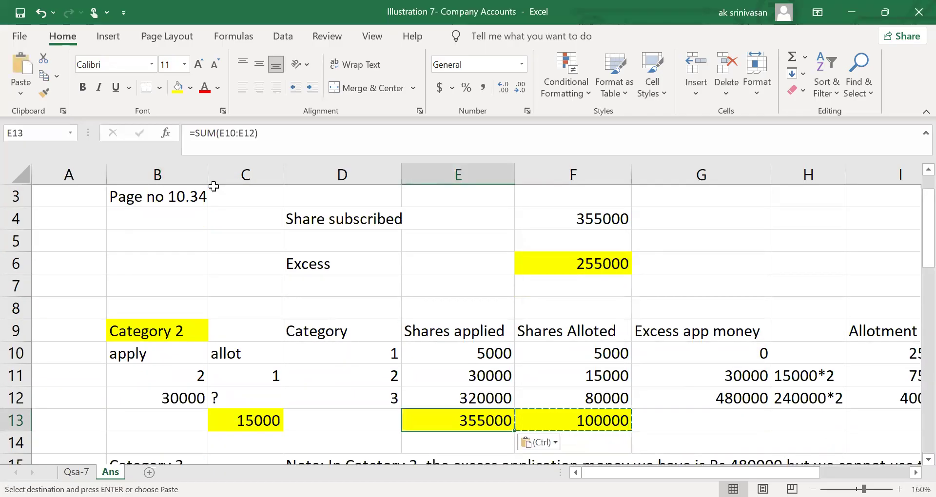
type("`")
key("Escape")
key("F2")
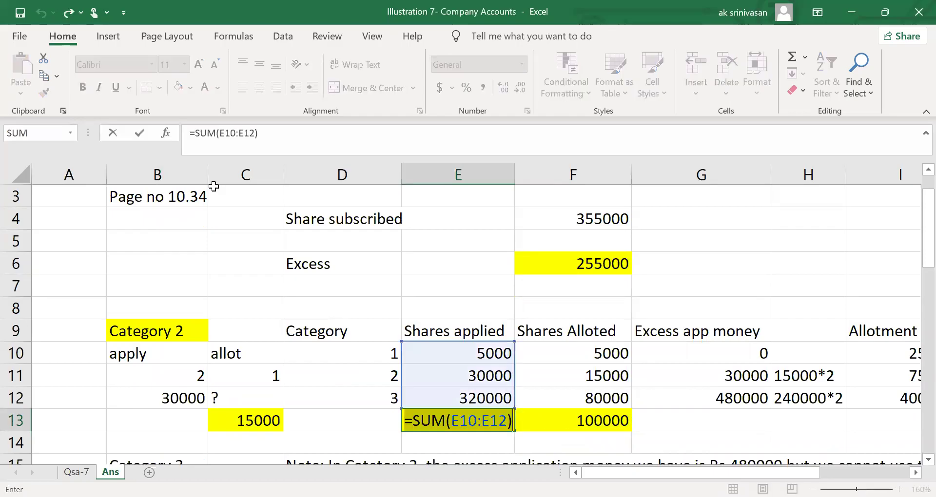
key("Escape")
key("Left")
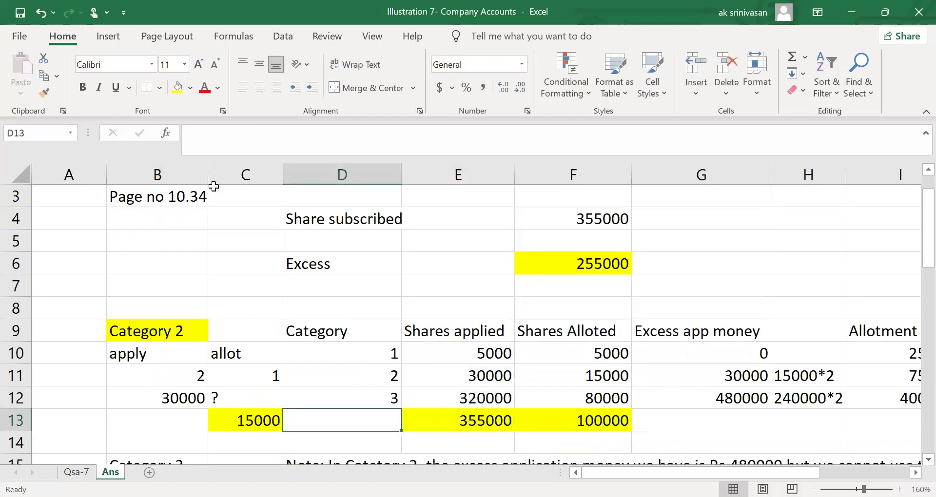
key("Left")
Fill the category allotment table D9:L13 with a grey background.
left_click(340, 334)
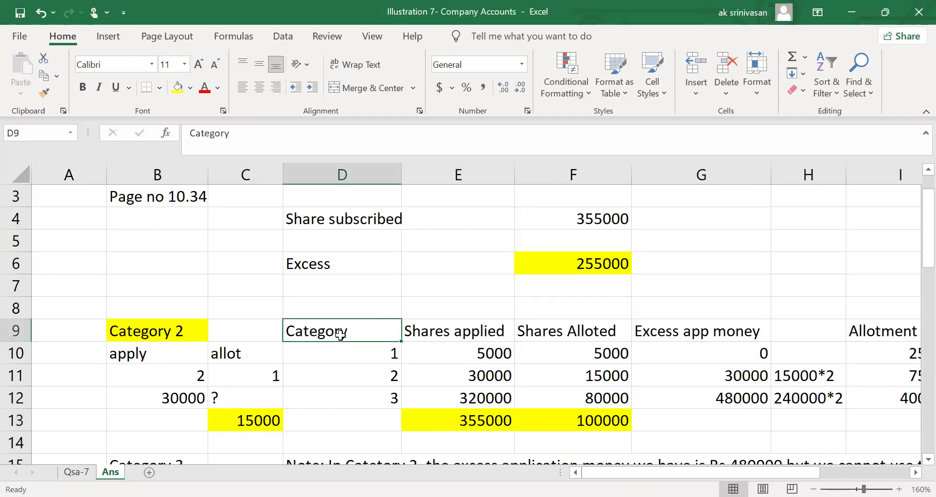
key("shift+Down")
key("shift+Down")
key("shift+Down")
key("shift+Down")
key("shift+Right")
key("shift+Right")
key("shift+Right")
key("shift+Right")
key("shift+Right")
key("shift+Right")
key("shift+Right")
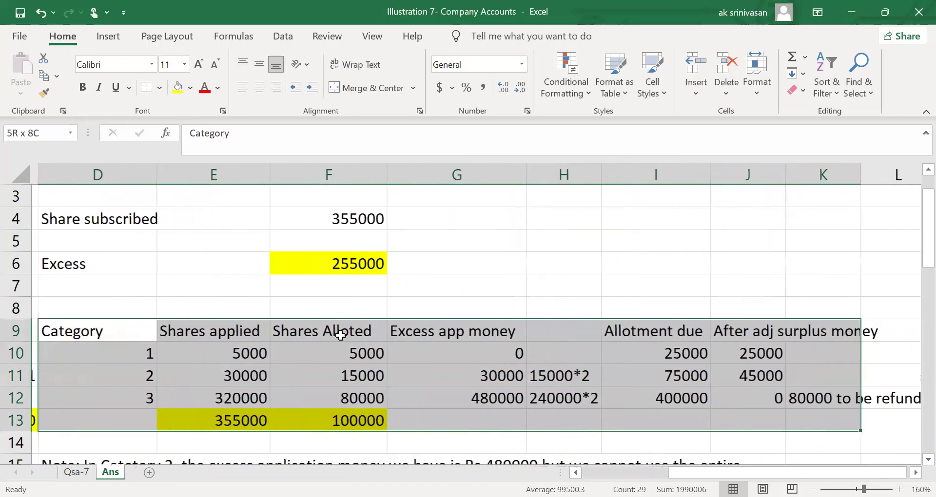
key("shift+Right")
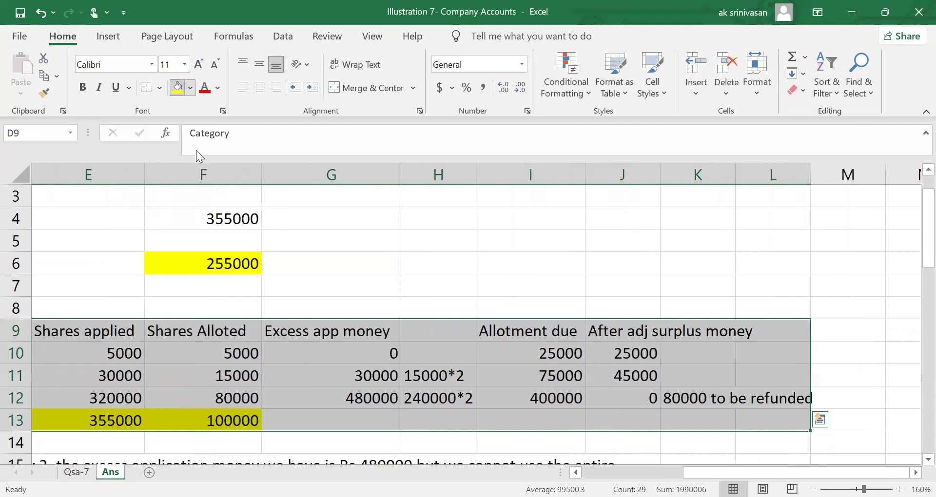
left_click(190, 87)
left_click(203, 142)
Examine the allotment table's column headings and the Category 1 shares applied, shares allotted and excess application money.
left_click(334, 335)
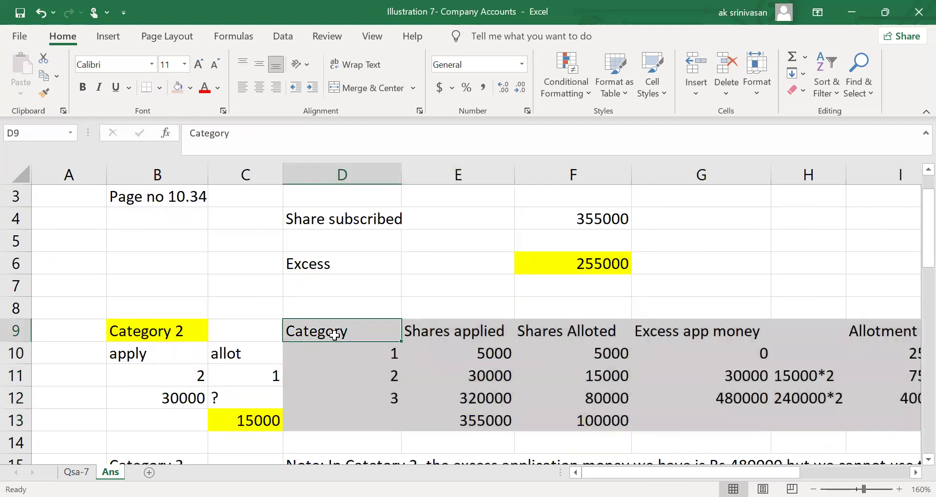
key("Right")
key("Right")
key("Right")
key("Right")
key("Right")
key("Right")
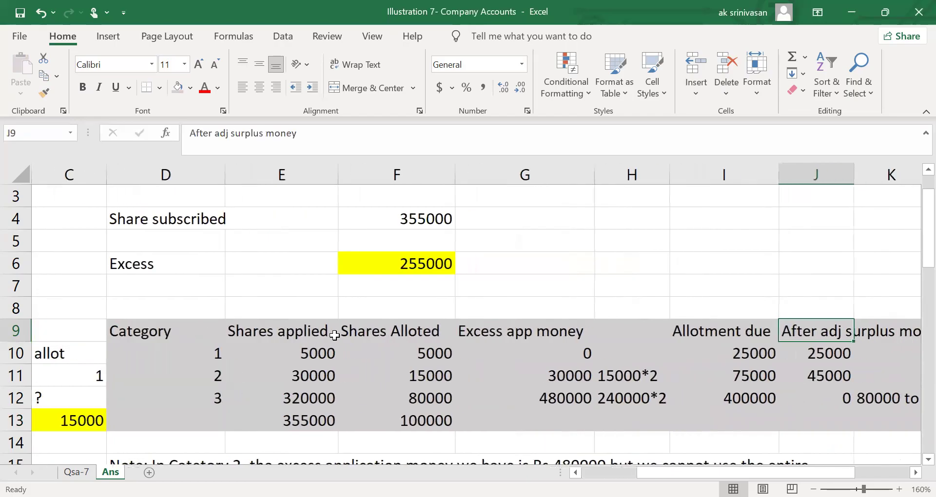
left_click(202, 357)
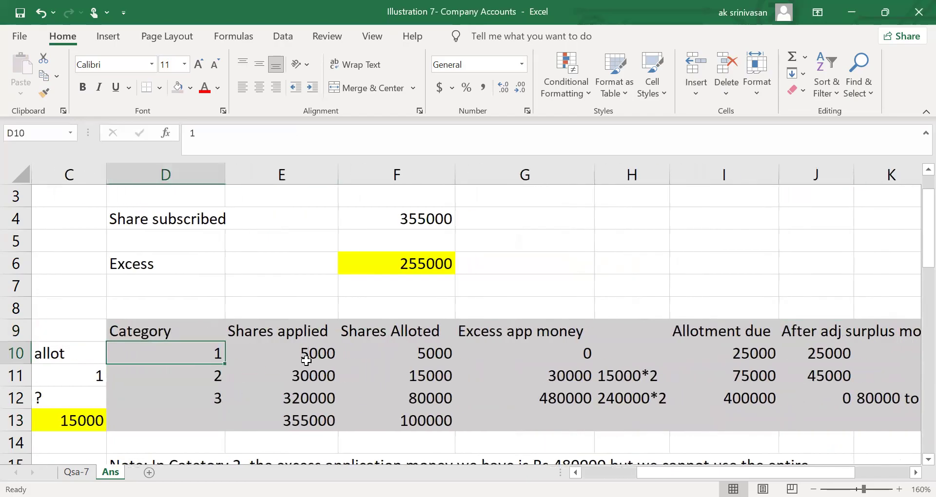
left_click(322, 354)
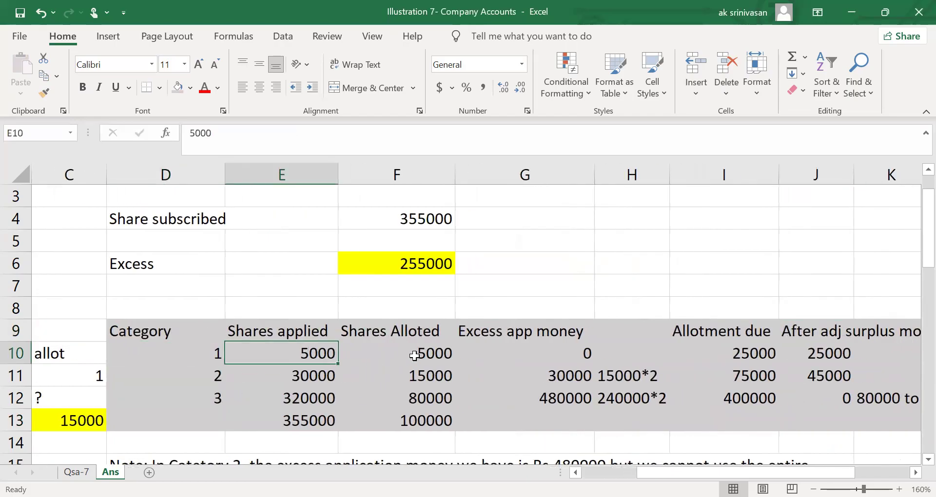
left_click(433, 350)
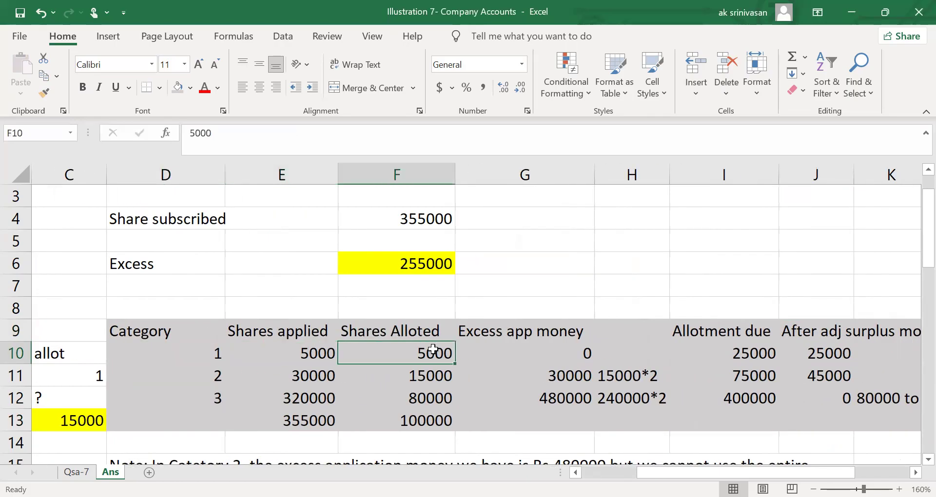
left_click(589, 354)
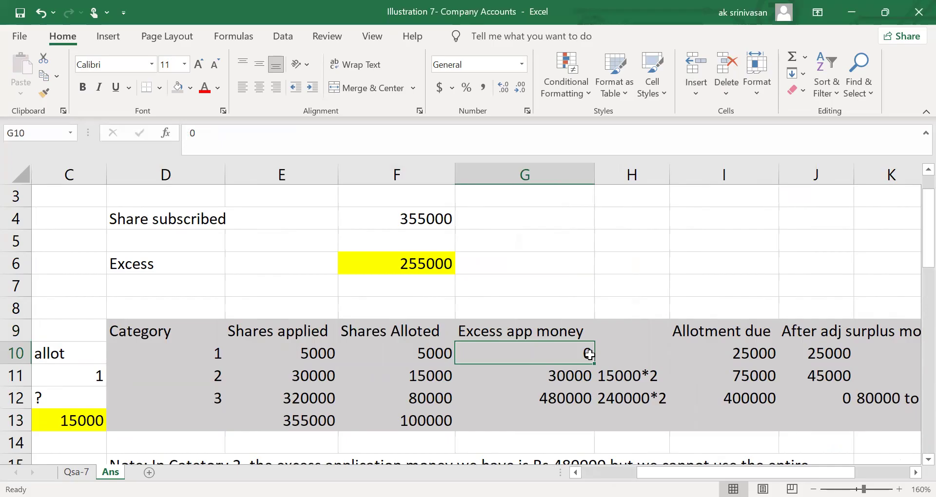
Compare the Category 2 allotment terms on the Qsa-7 sheet with the apply/allot working and Category 2 row on the Ans sheet.
left_click(77, 471)
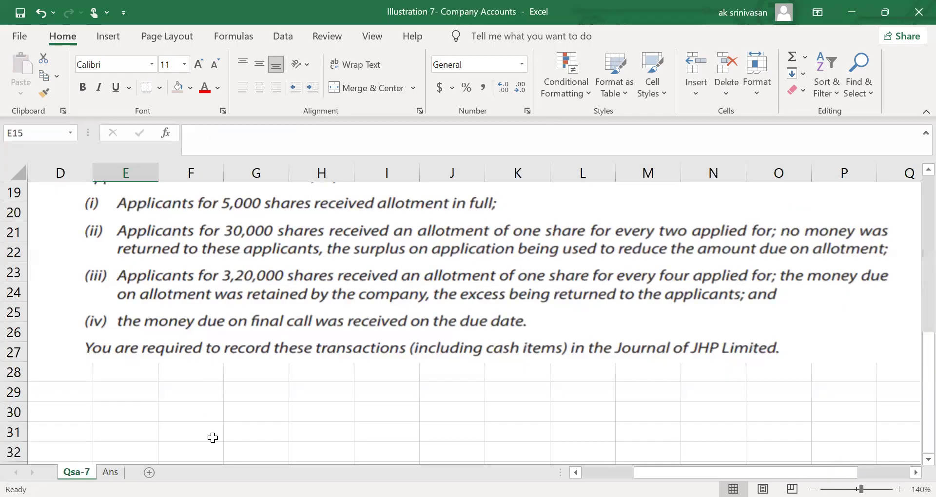
left_click(110, 472)
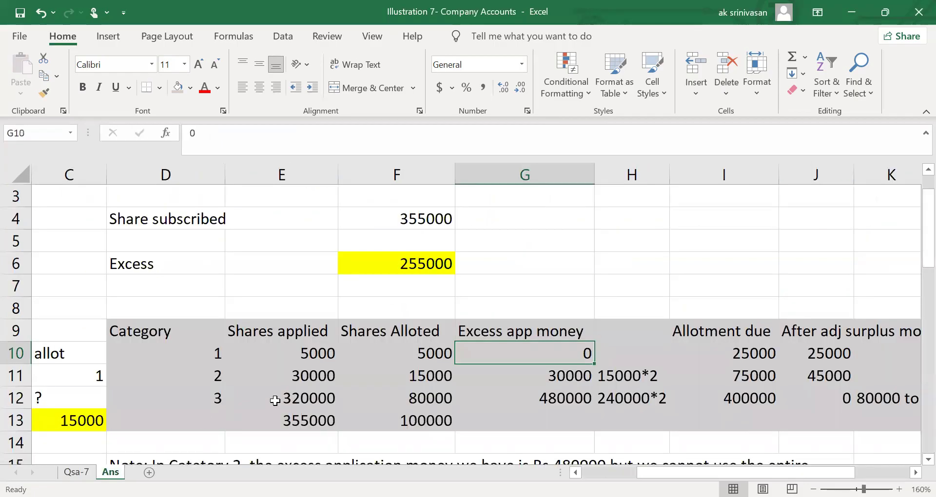
left_click(309, 373)
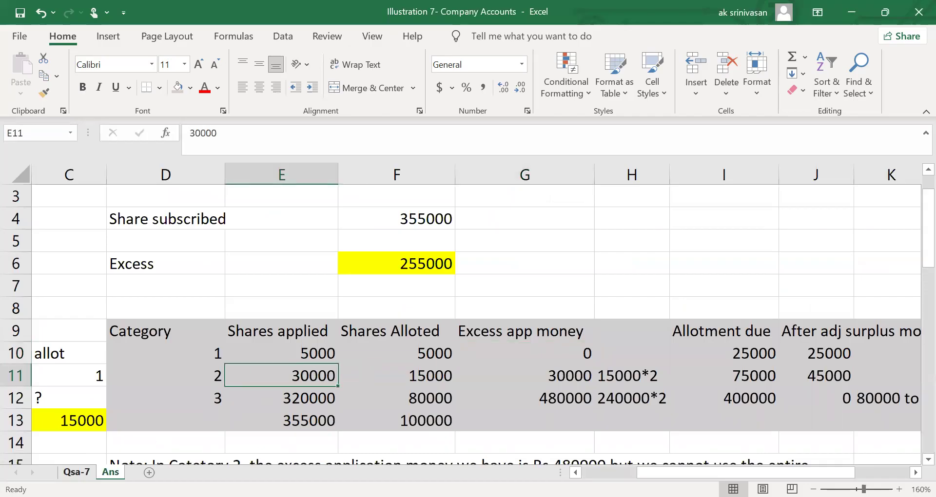
key("ctrl+Page_Up")
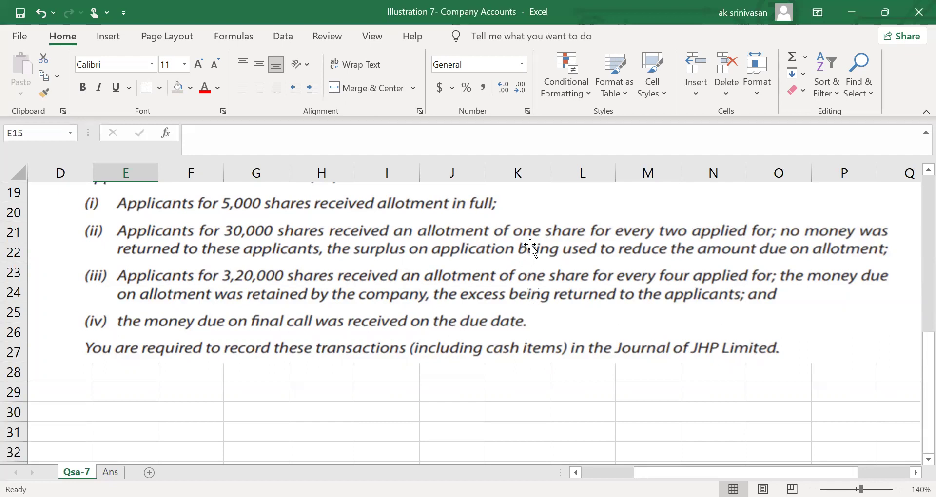
left_click(110, 472)
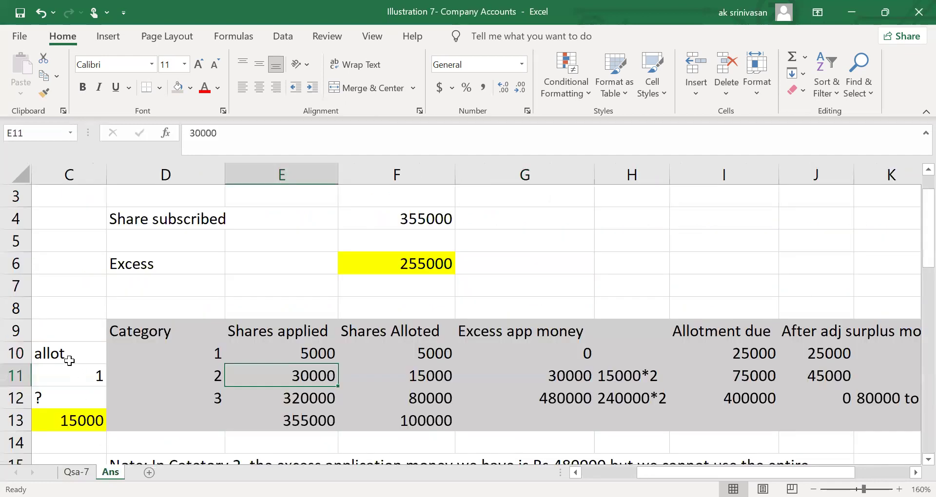
left_click(69, 360)
key("Left")
key("Left")
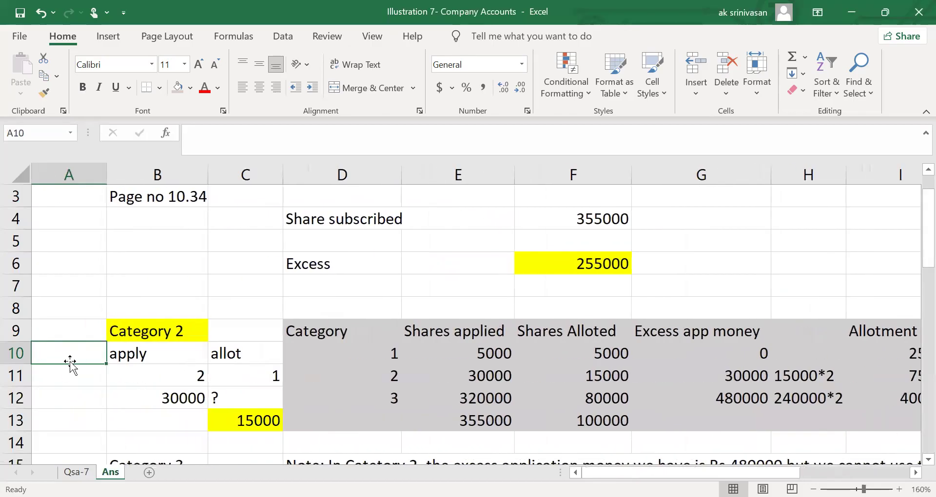
left_click(194, 376)
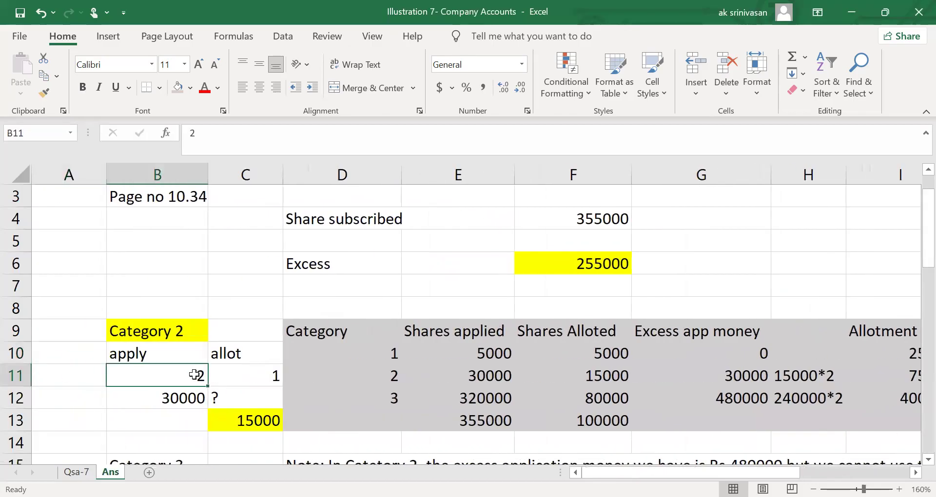
left_click(271, 375)
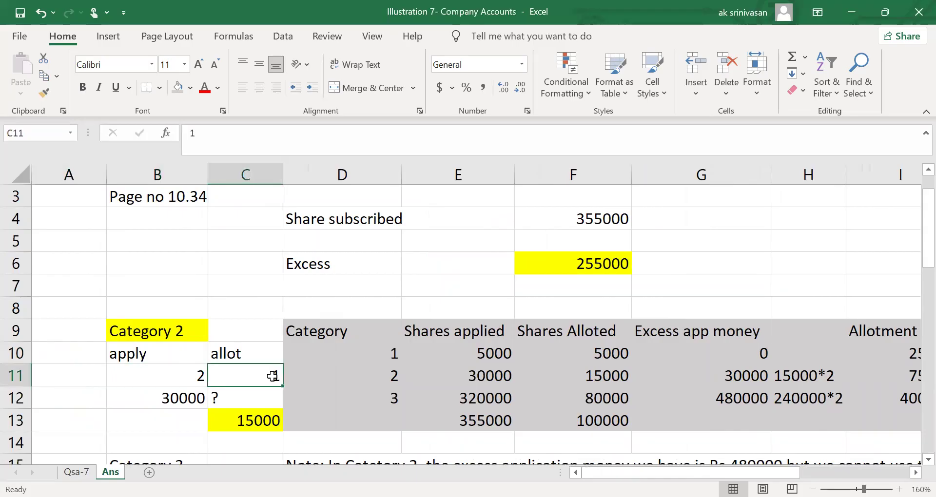
left_click(174, 333)
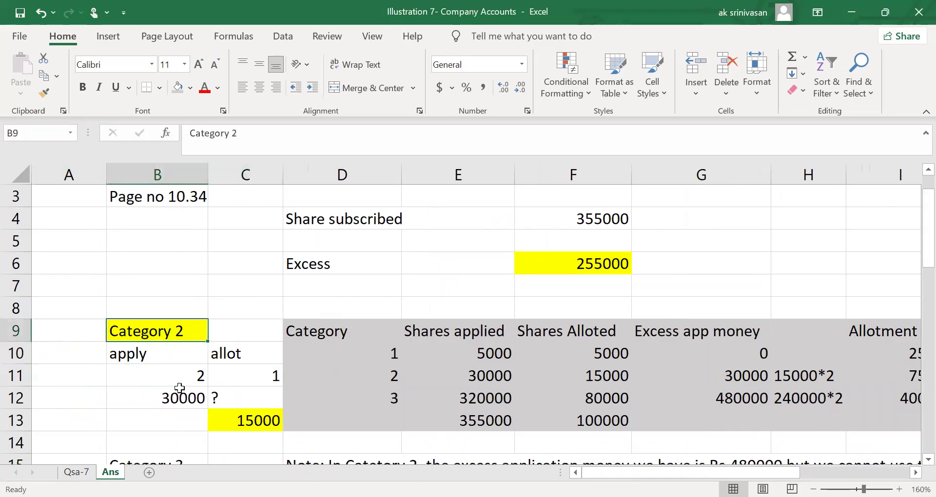
left_click(182, 398)
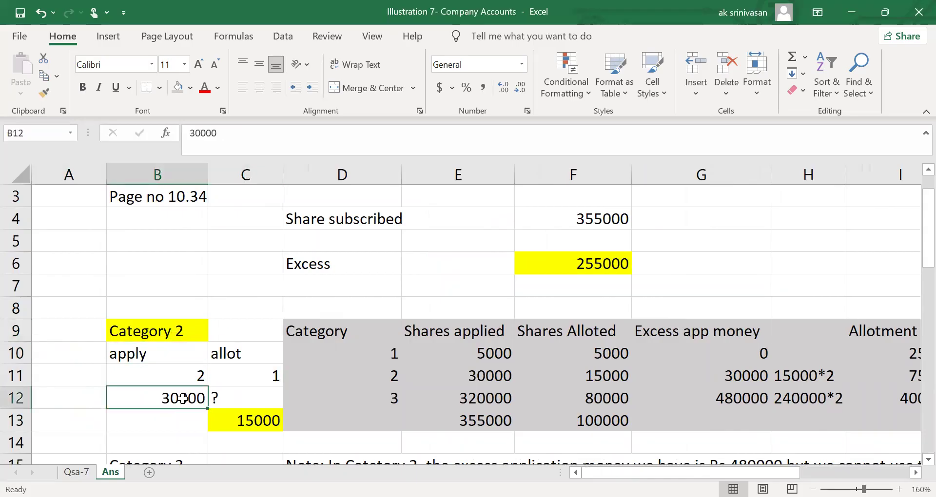
left_click(247, 422)
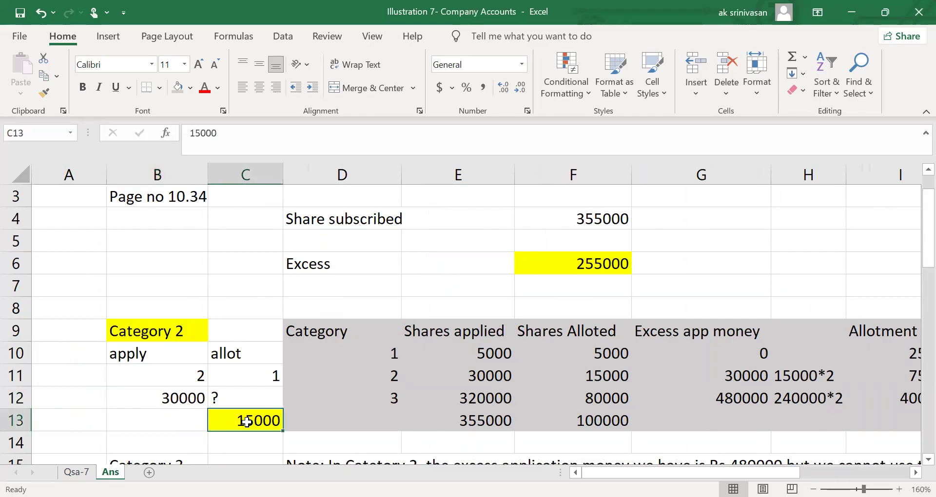
left_click(613, 373)
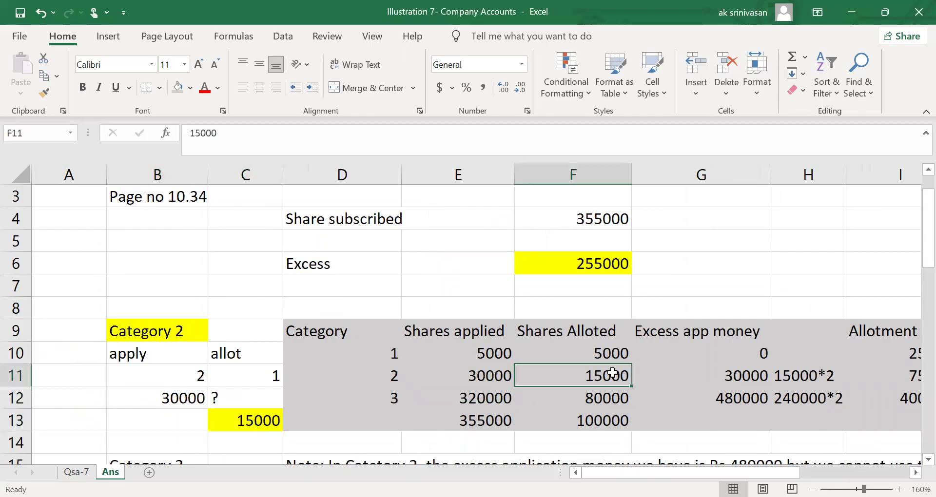
left_click(483, 375)
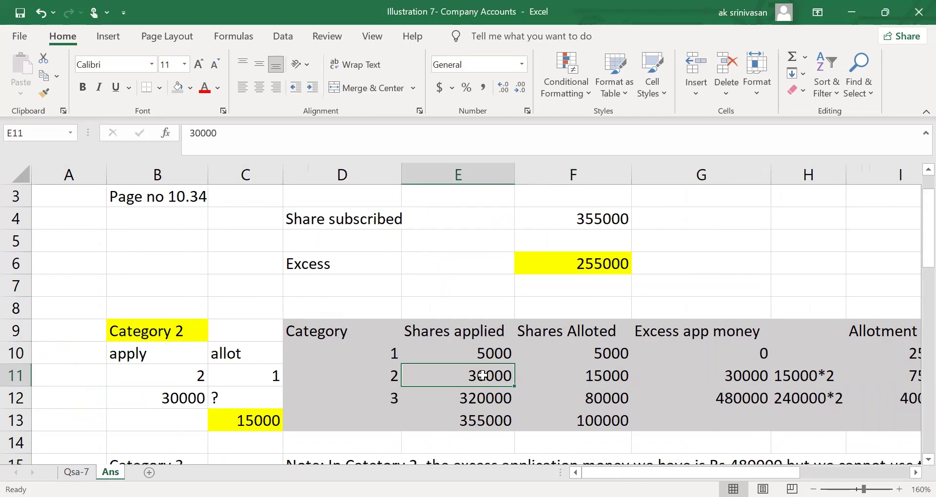
Check the Category 3 shares applied on the Ans sheet against the allotment terms on the Qsa-7 sheet.
left_click(484, 407)
key("Down")
key("Down")
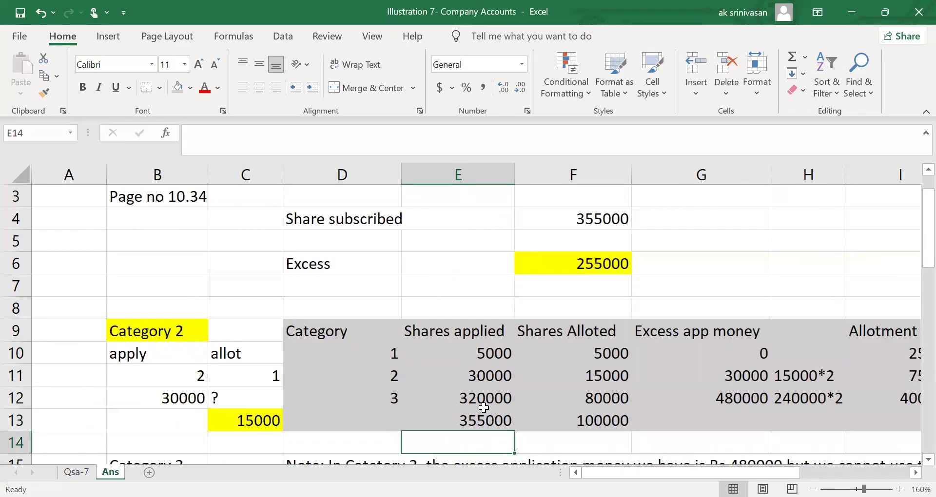
left_click(76, 472)
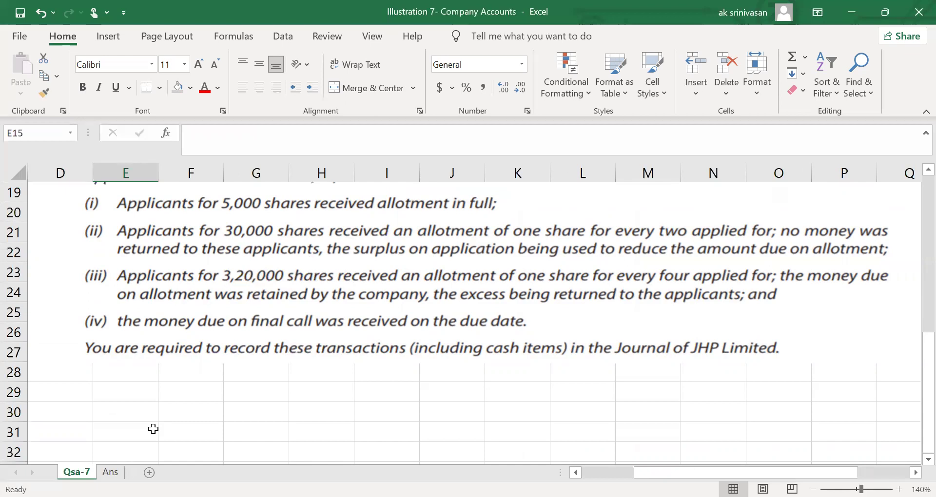
left_click(110, 472)
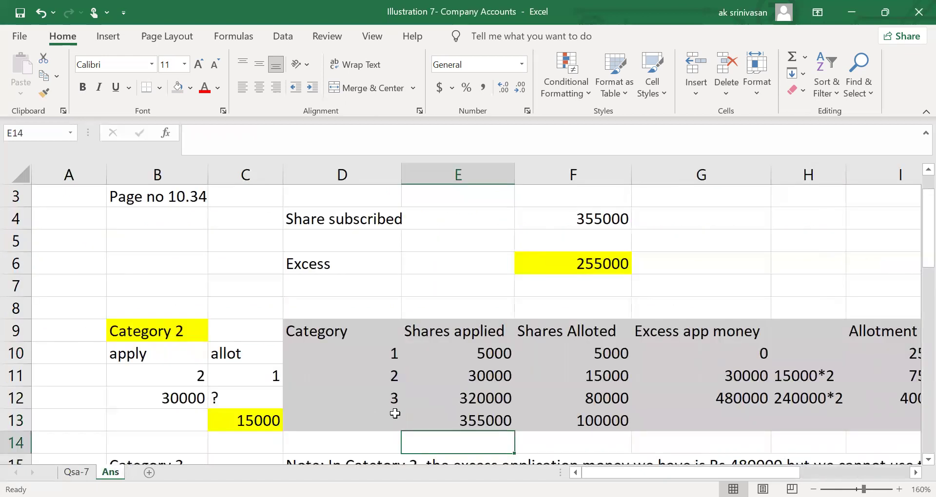
Examine the Category 3 apply/allot working in B15:C19 and compare it with the Category 3 shares allotted in F12.
key("Down")
key("Down")
key("Down")
key("Down")
key("Down")
key("Down")
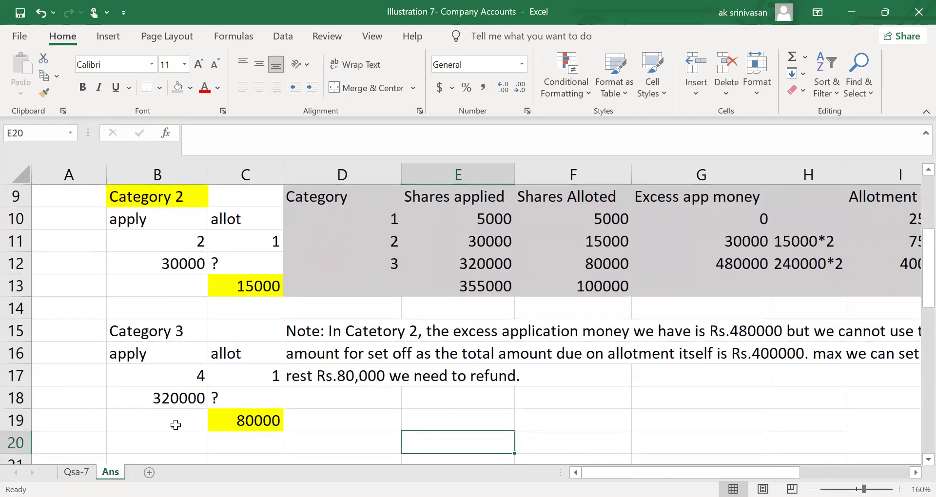
left_click(185, 405)
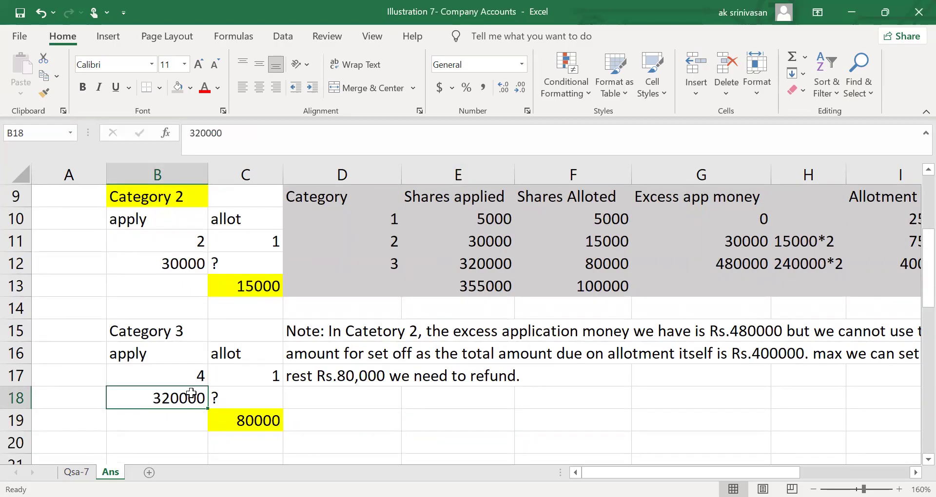
left_click(197, 378)
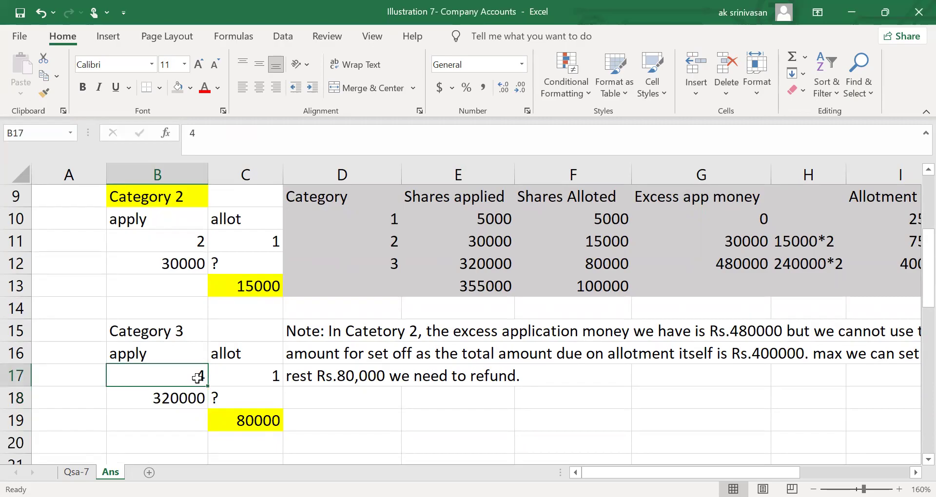
left_click(274, 376)
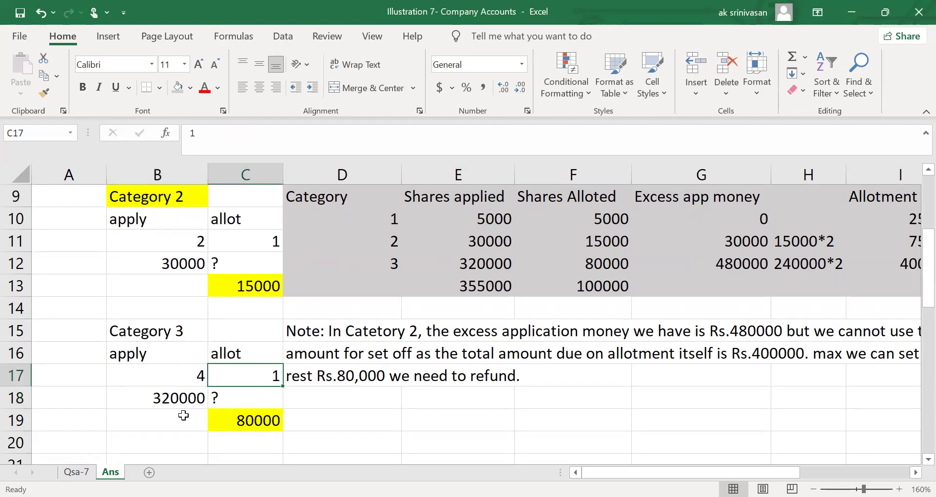
left_click(188, 398)
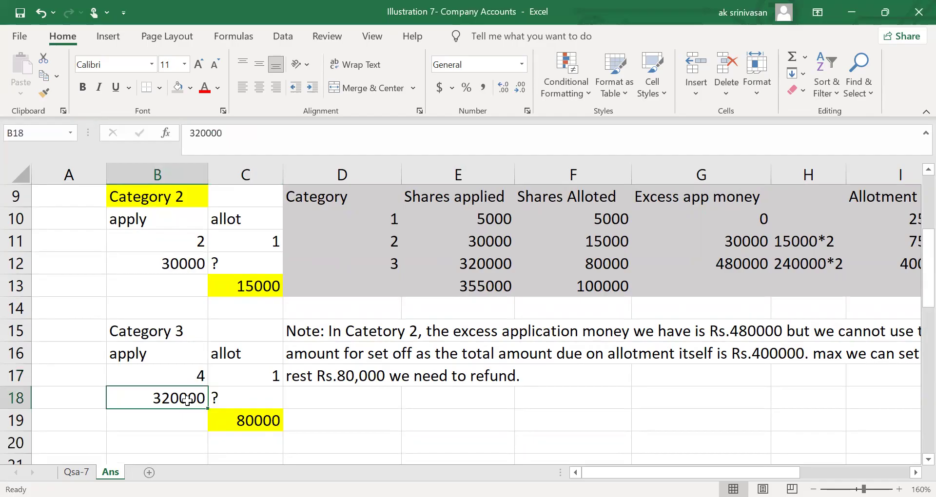
left_click(254, 426)
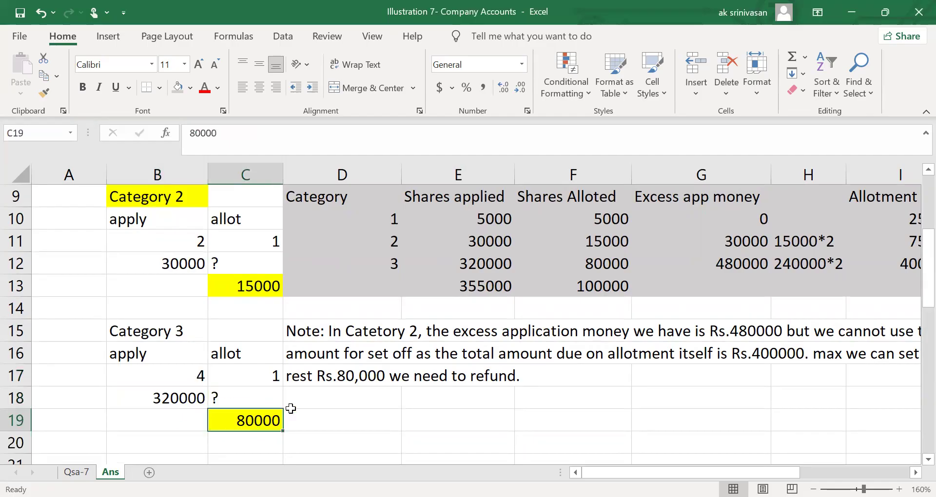
left_click(615, 263)
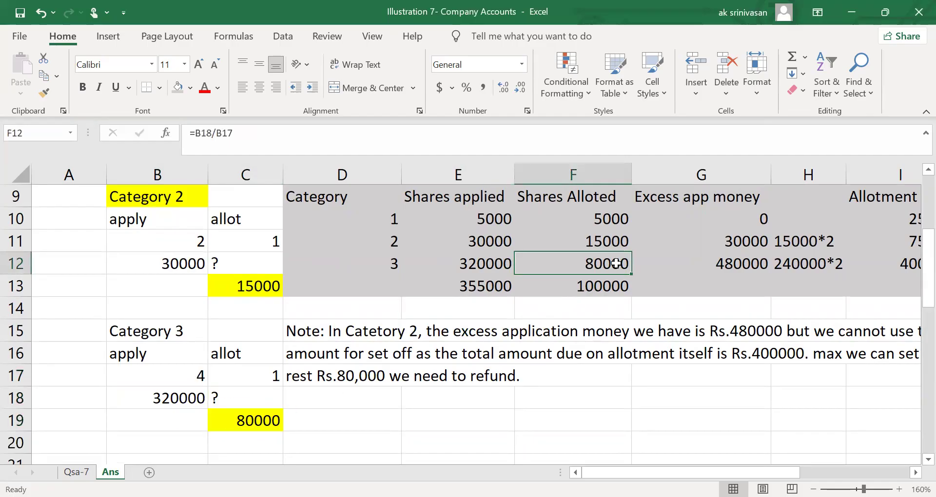
Compare shares applied with shares allotted for Categories 1 and 2, checking Category 2 against its apply/allot working.
key("Up")
key("Up")
key("Up")
key("Up")
left_click(499, 240)
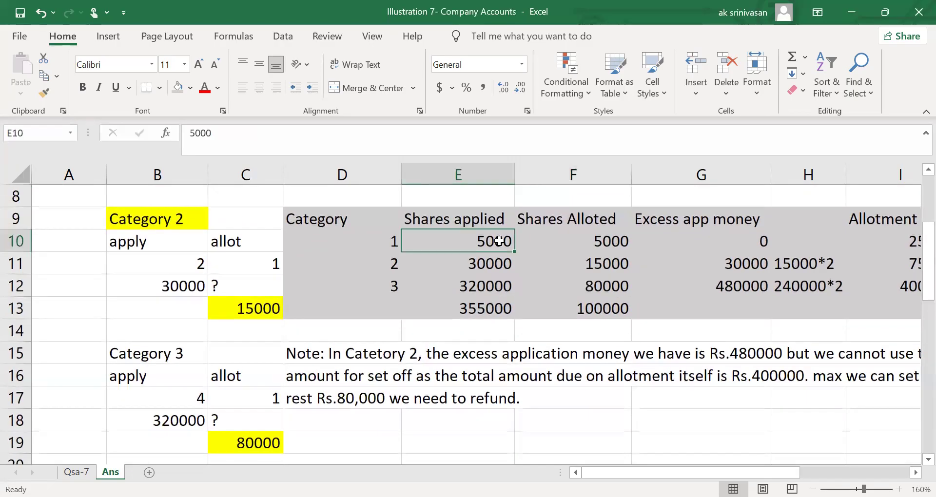
key("Right")
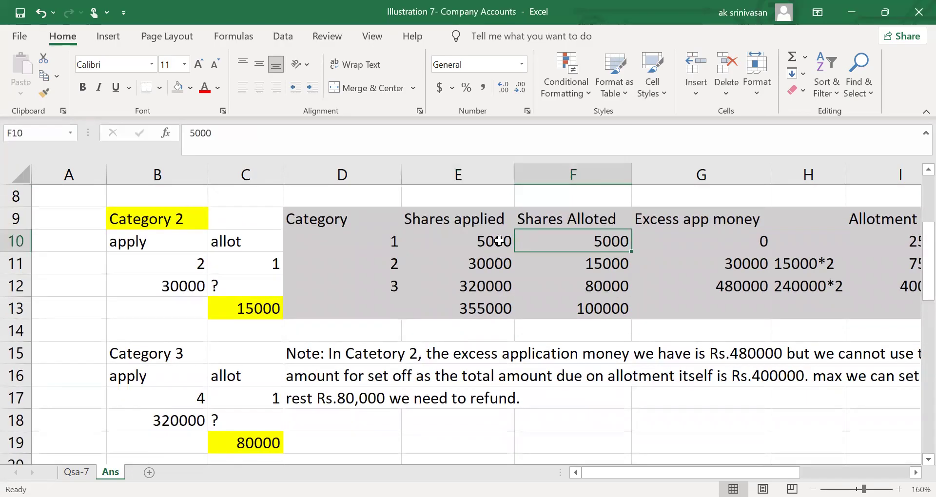
key("Left")
key("Down")
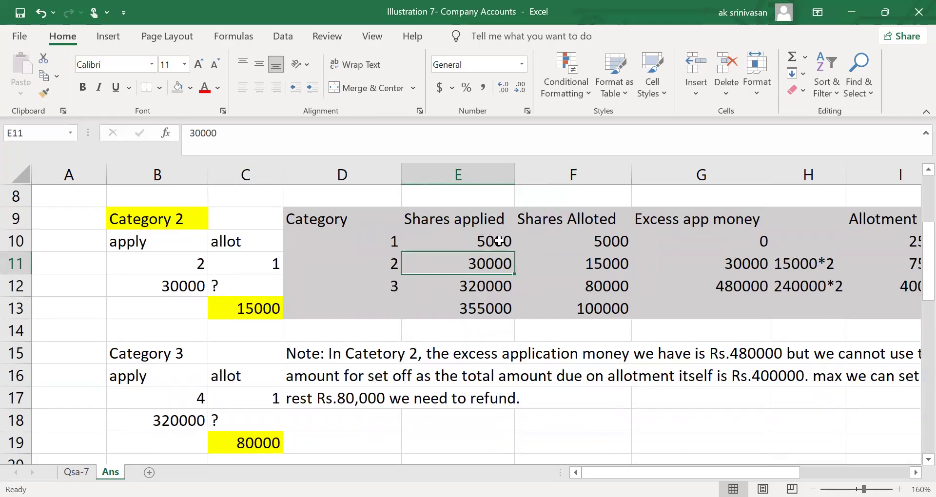
key("Right")
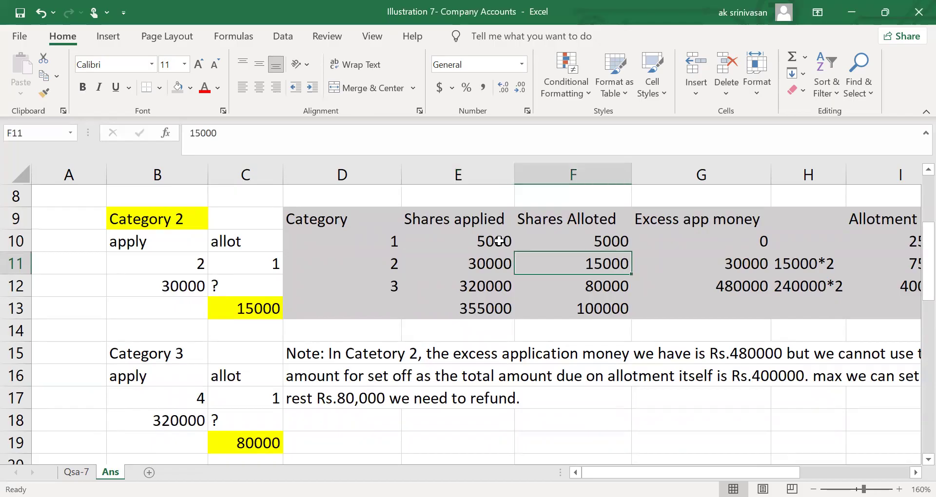
left_click(256, 313)
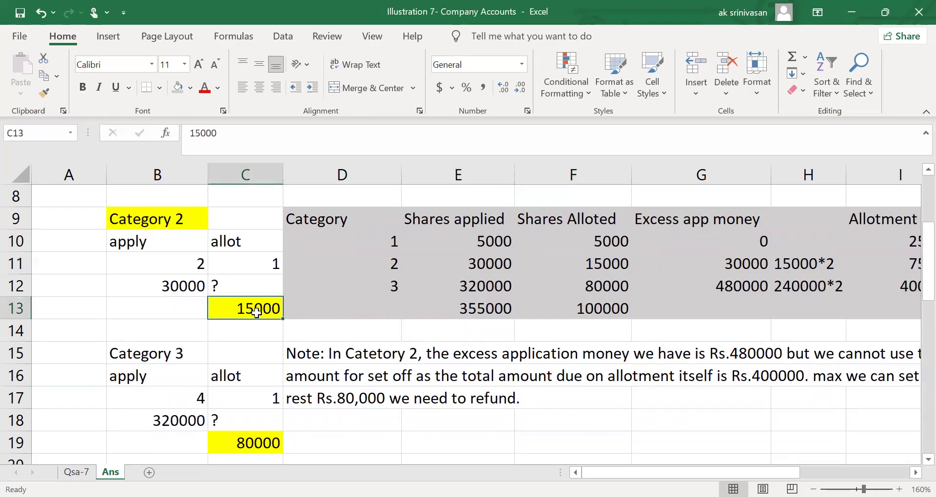
Recheck the Category 3 shares applied and allotted in row 12 against the ratio working in B17:C19.
left_click(489, 287)
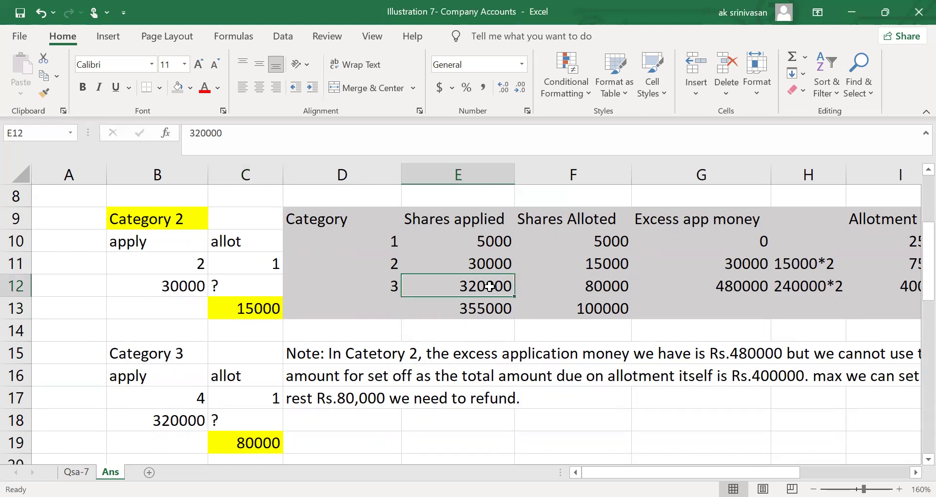
left_click(613, 289)
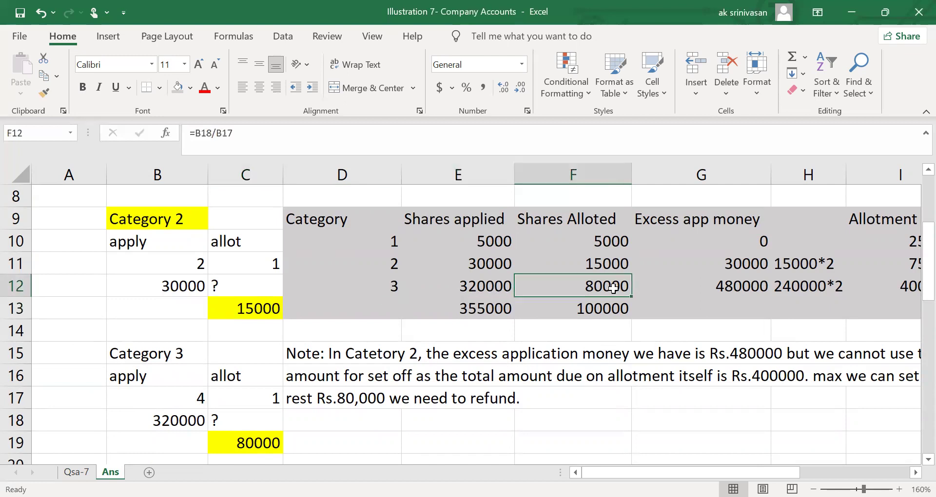
left_click(199, 397)
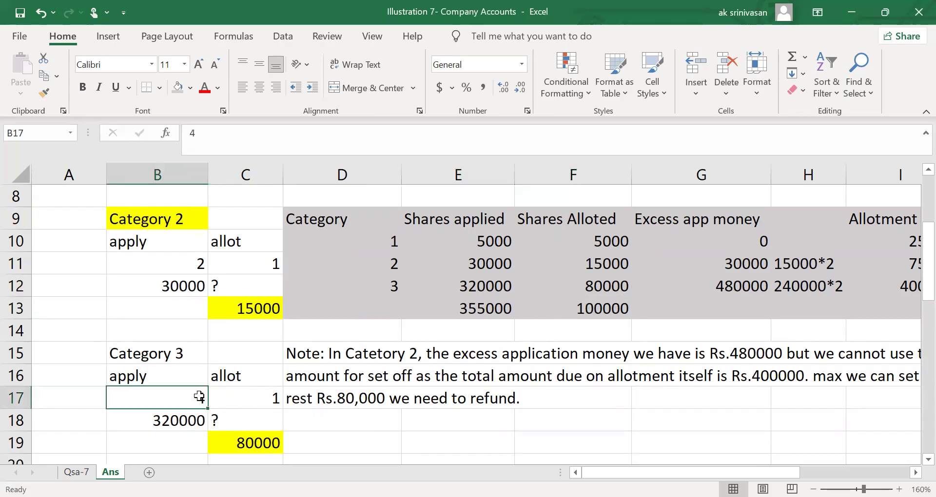
left_click(271, 398)
left_click(182, 422)
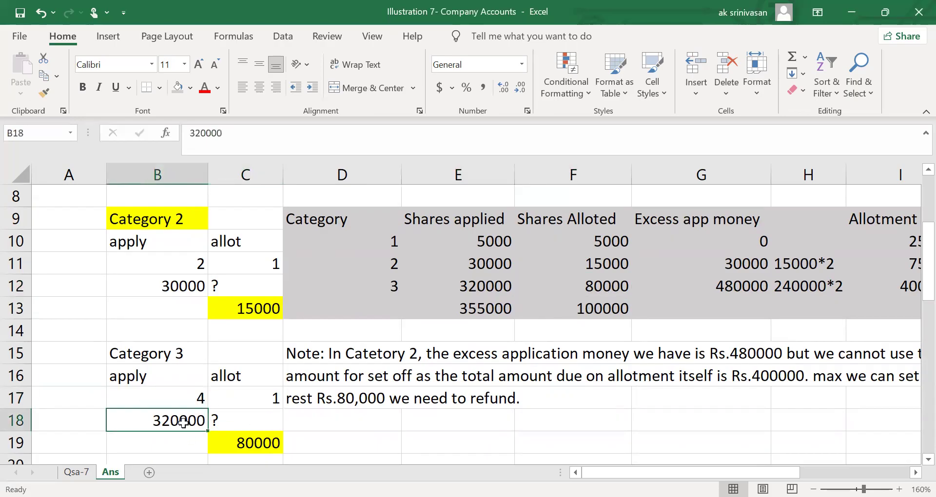
left_click(249, 442)
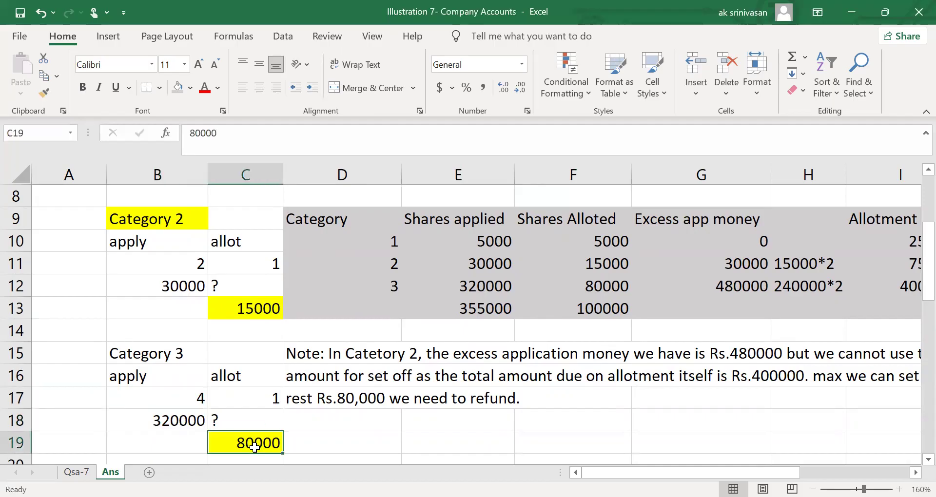
left_click(615, 286)
Check the shares applied and shares allotted totals, and highlight E13 and F13 in yellow.
left_click_drag(610, 240, 604, 277)
left_click(605, 313)
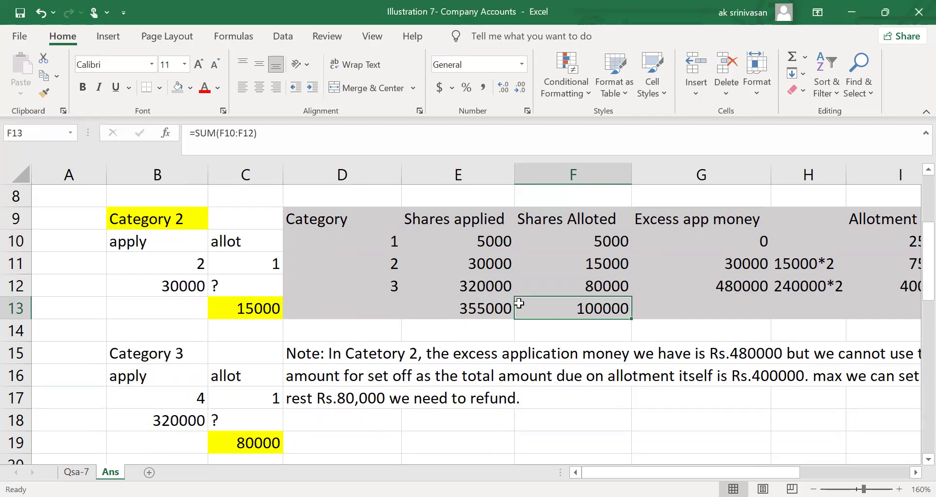
left_click(493, 240)
left_click_drag(492, 284, 492, 284)
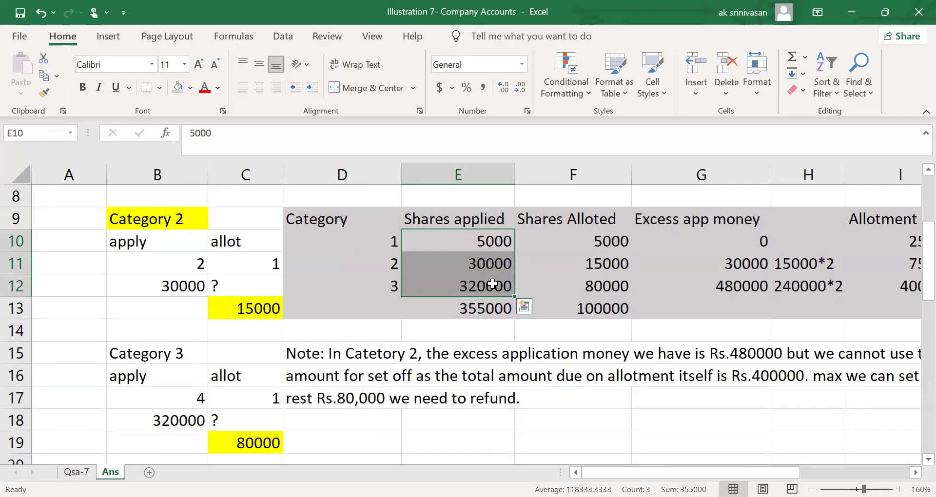
left_click(484, 308)
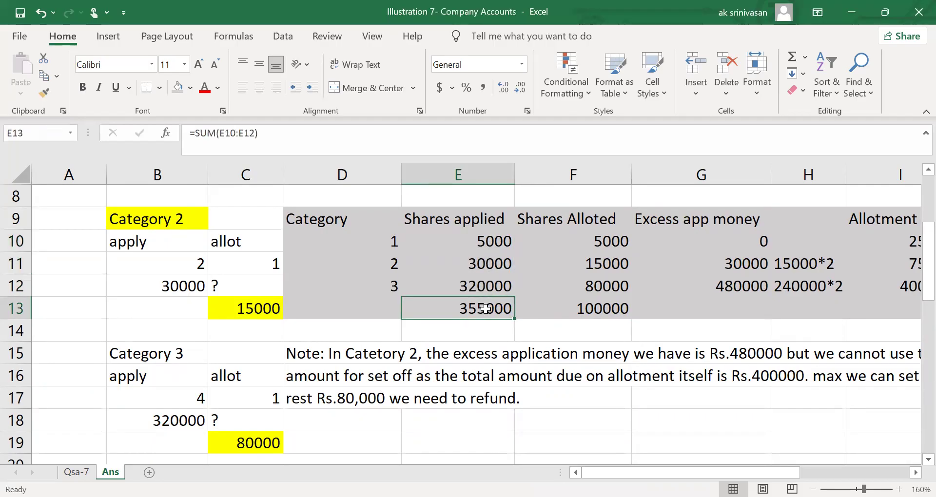
left_click(177, 88)
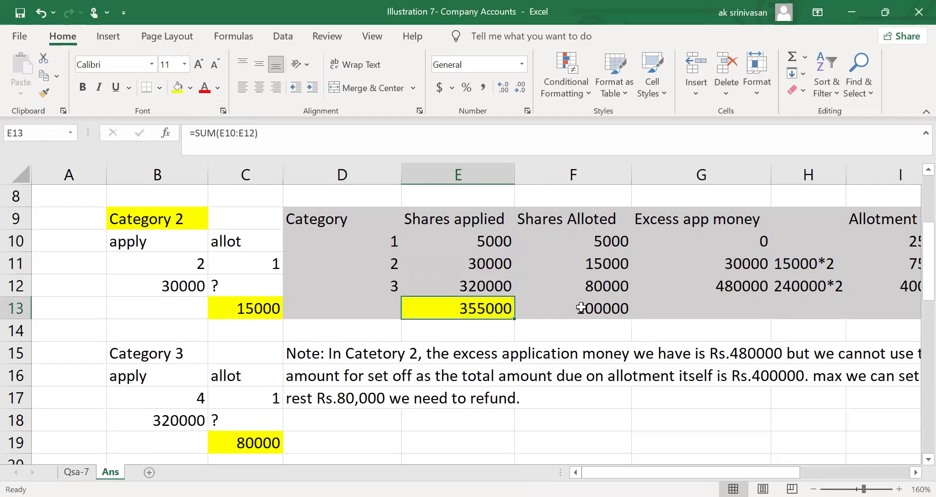
key("Right")
left_click(178, 89)
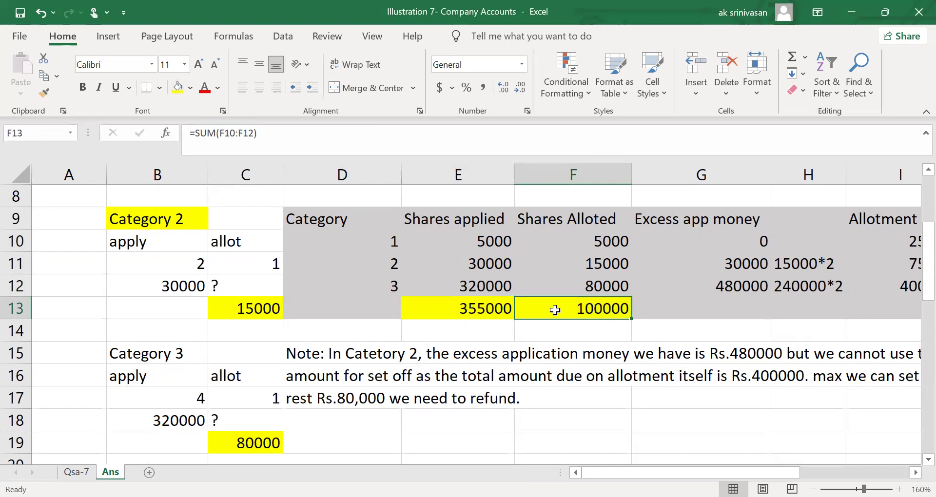
Examine the excess application money for Categories 1 and 2, tracing Category 2 through its shares applied, shares allotted and multiplication working.
left_click(473, 242)
key("Right")
key("Right")
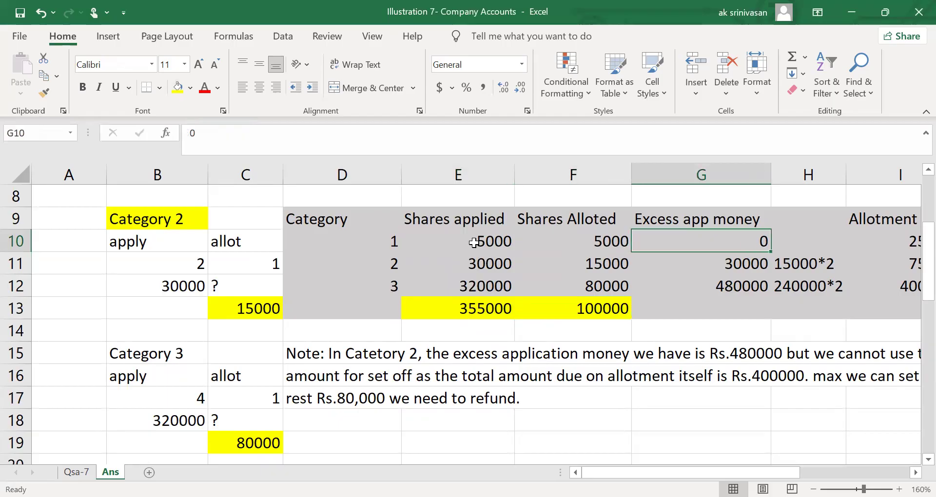
left_click(475, 266)
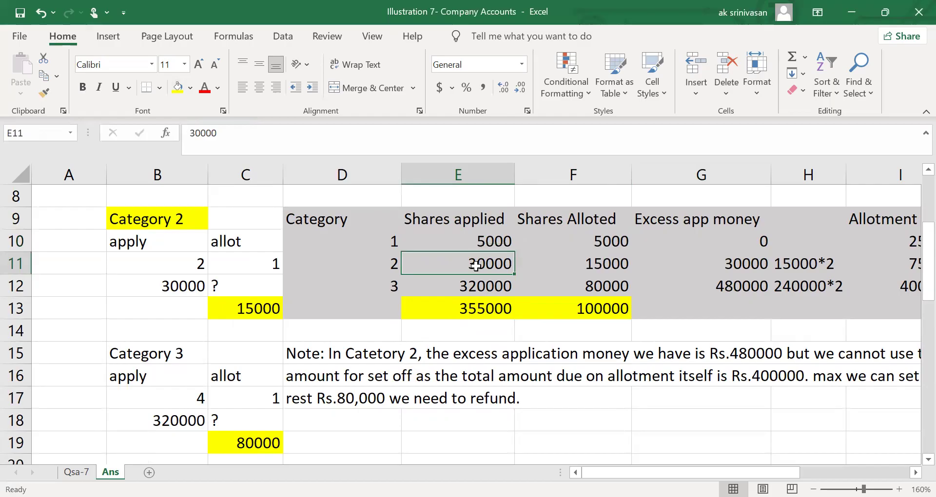
left_click(605, 264)
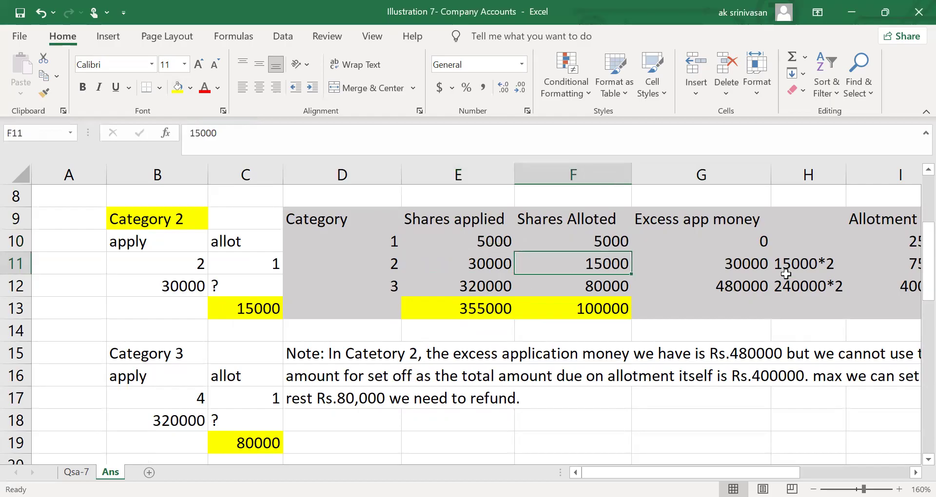
left_click(798, 264)
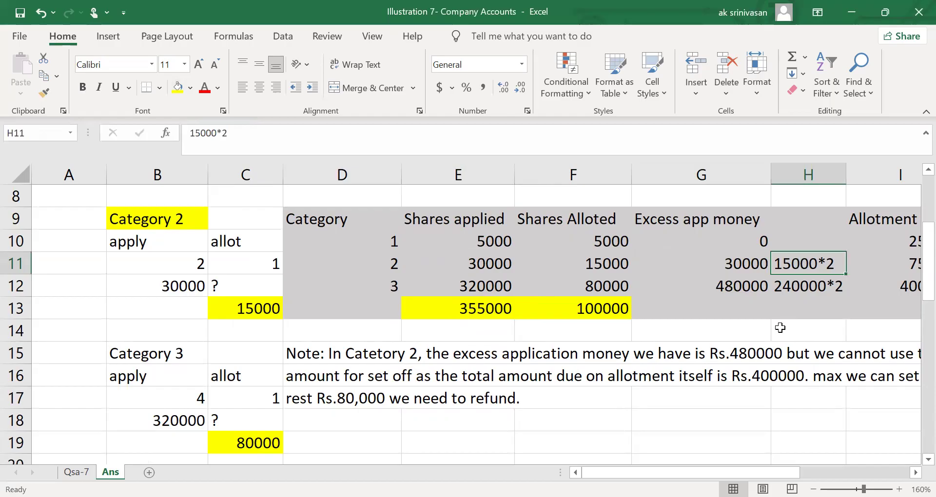
left_click(494, 264)
left_click(617, 264)
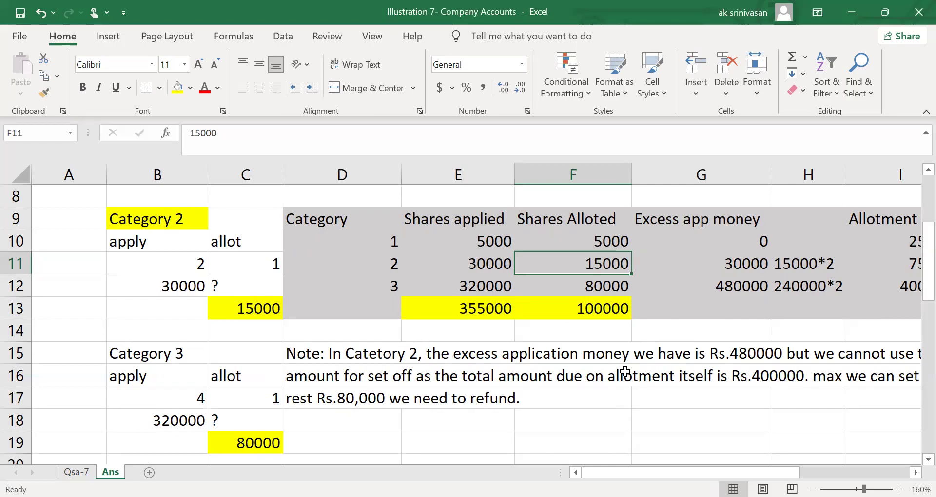
left_click(795, 266)
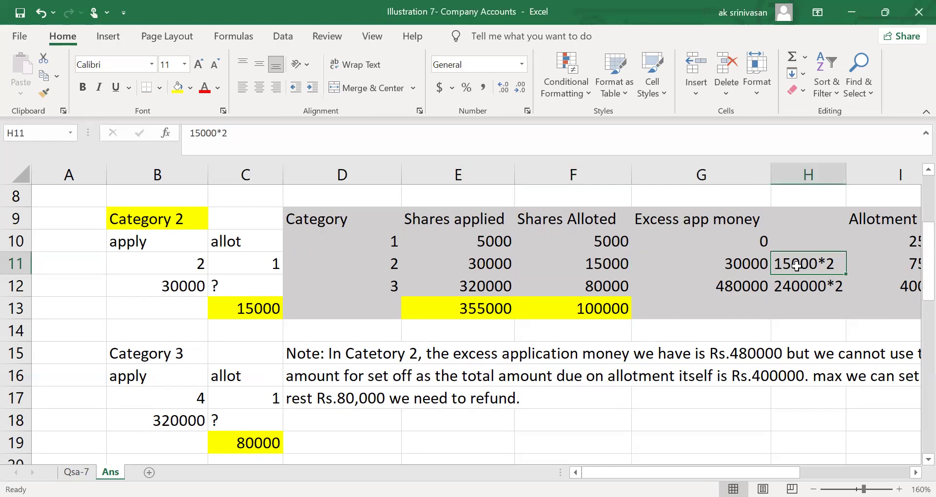
left_click(730, 269)
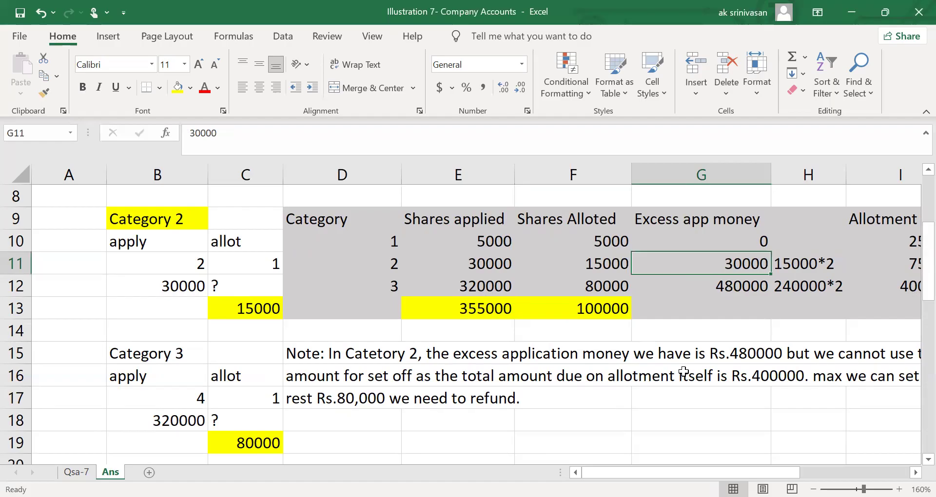
Trace the Category 3 excess application money in G12 from its shares applied, shares allotted and the working in H12.
left_click(483, 289)
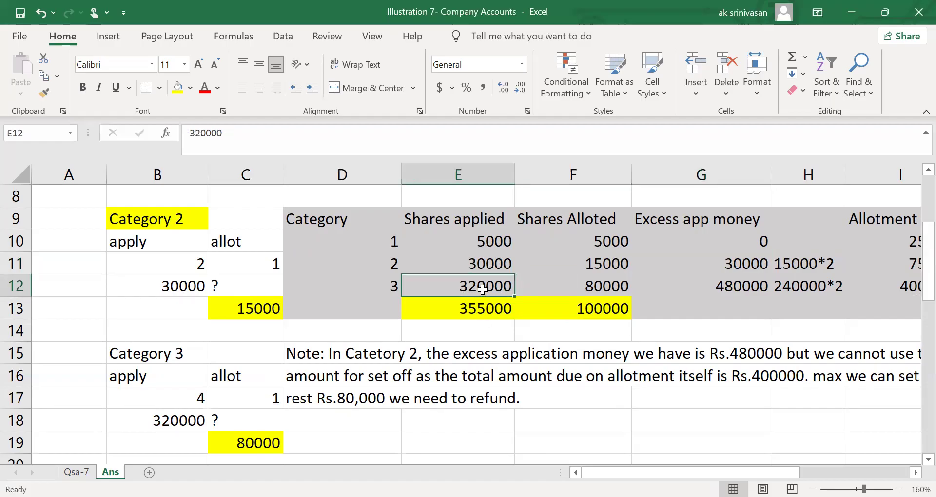
left_click(604, 287)
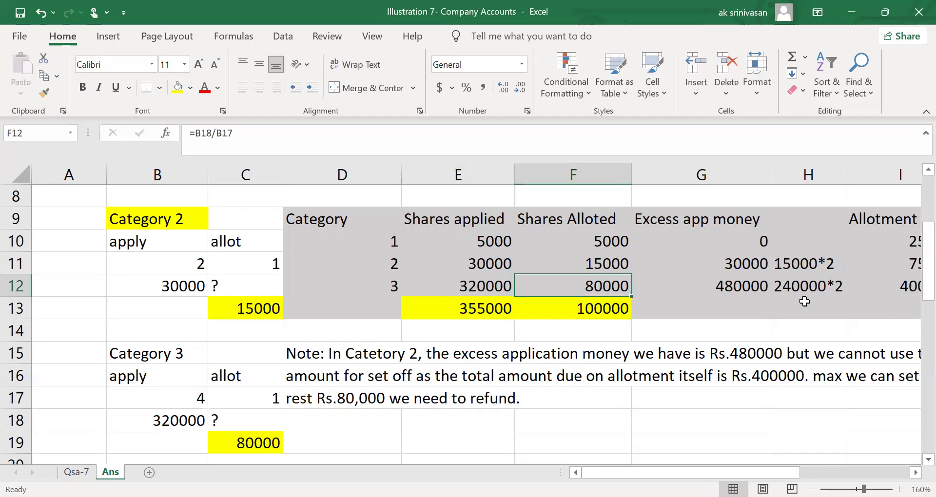
left_click(794, 290)
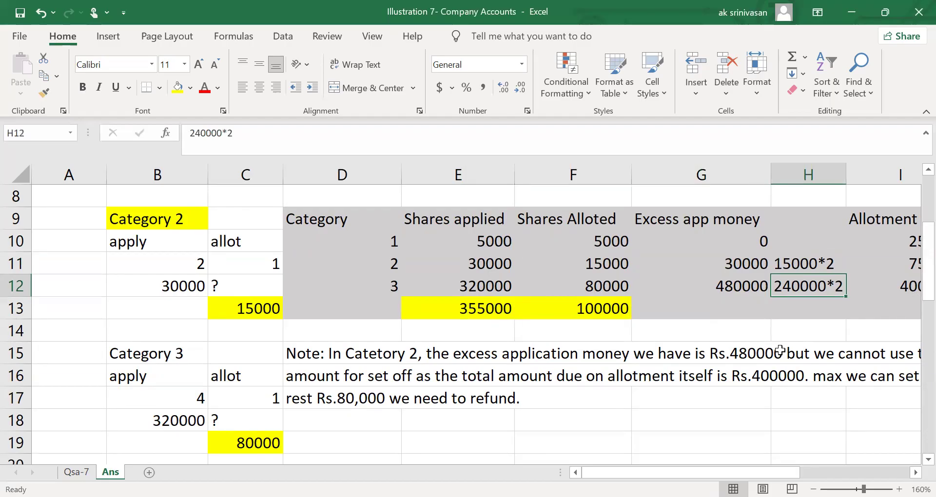
left_click(746, 282)
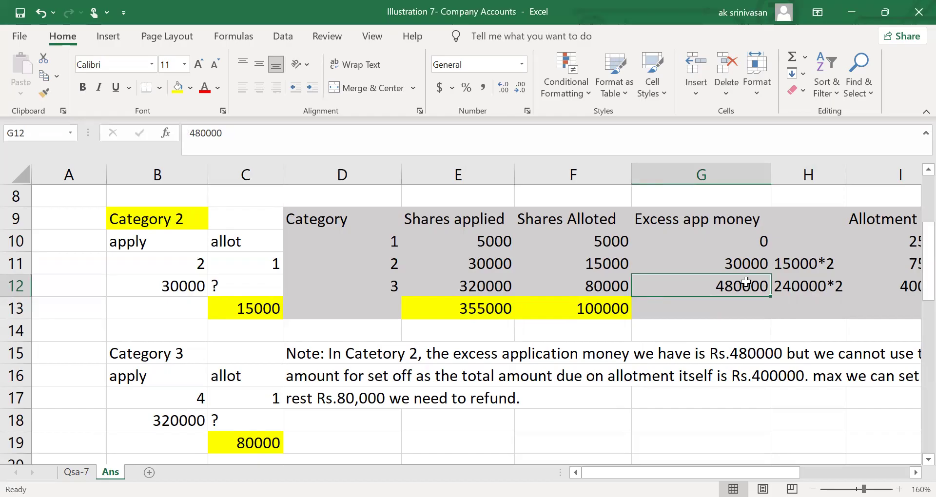
Check Category 1's shares allotted, excess application money and allotment due in row 10.
key("Right")
key("Right")
key("Right")
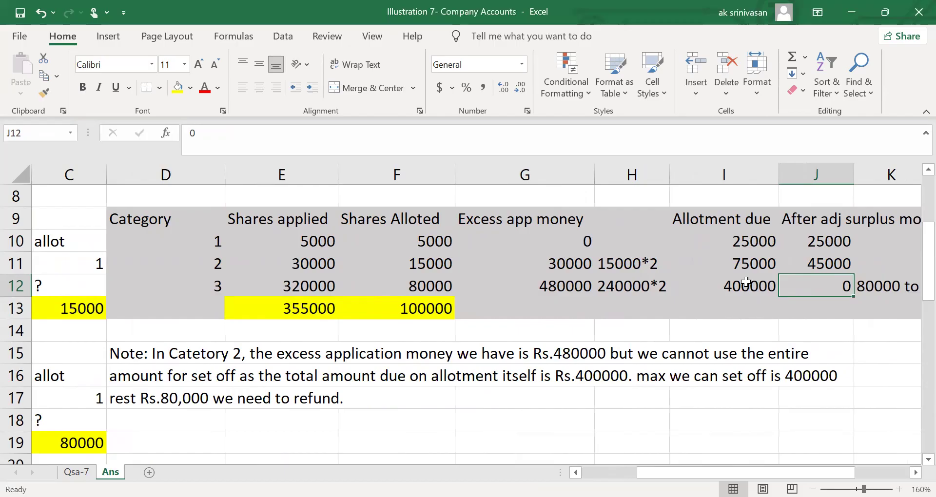
left_click(431, 244)
left_click(579, 234)
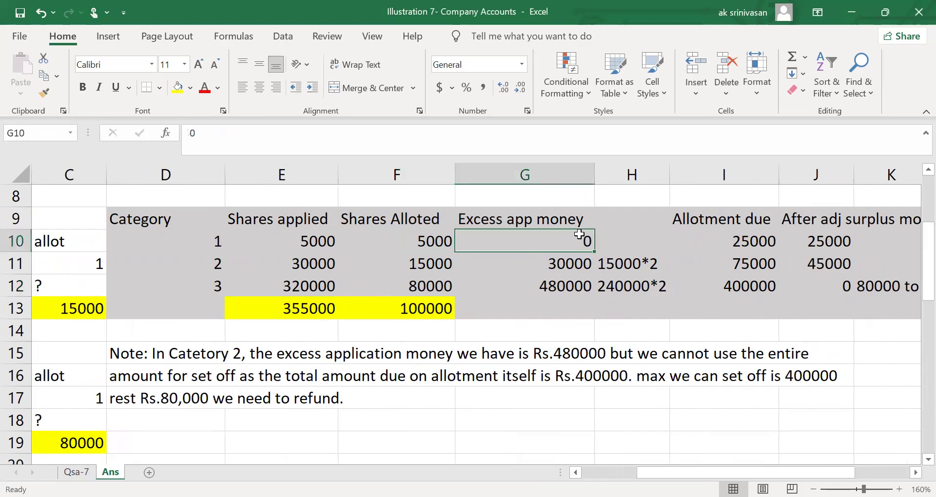
left_click(416, 242)
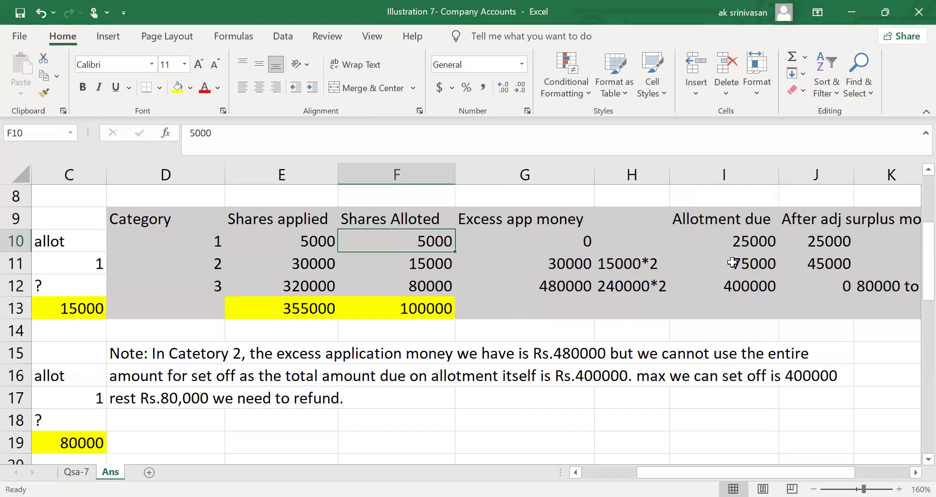
left_click(754, 237)
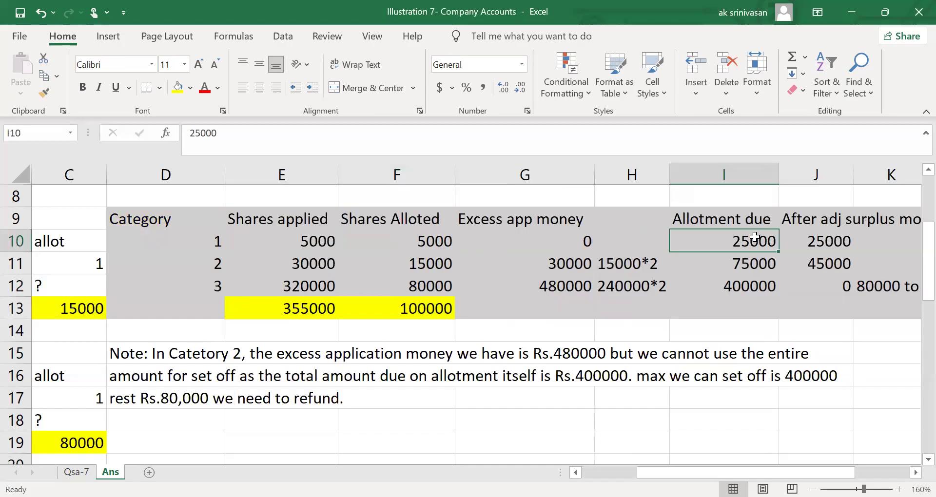
Check how the Category 2 allotment due in I11 is calculated from the shares allotted in F11.
left_click(437, 269)
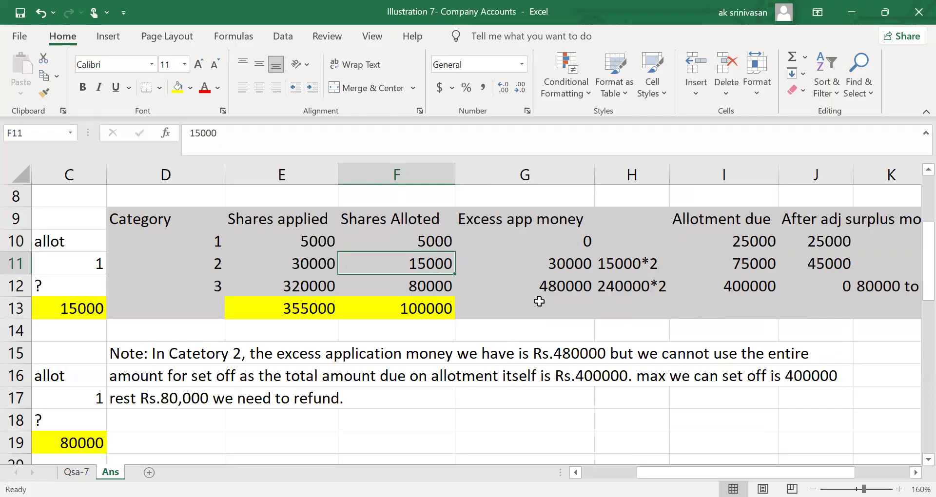
left_click(755, 266)
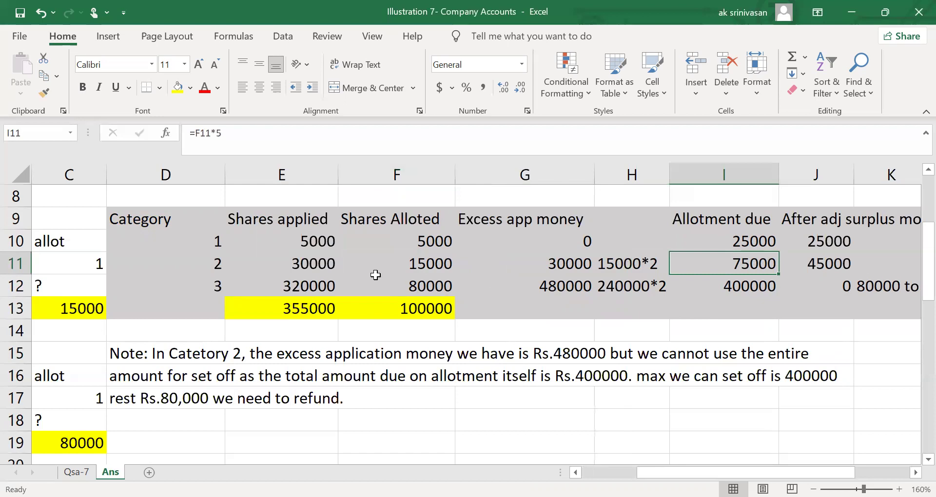
left_click(428, 268)
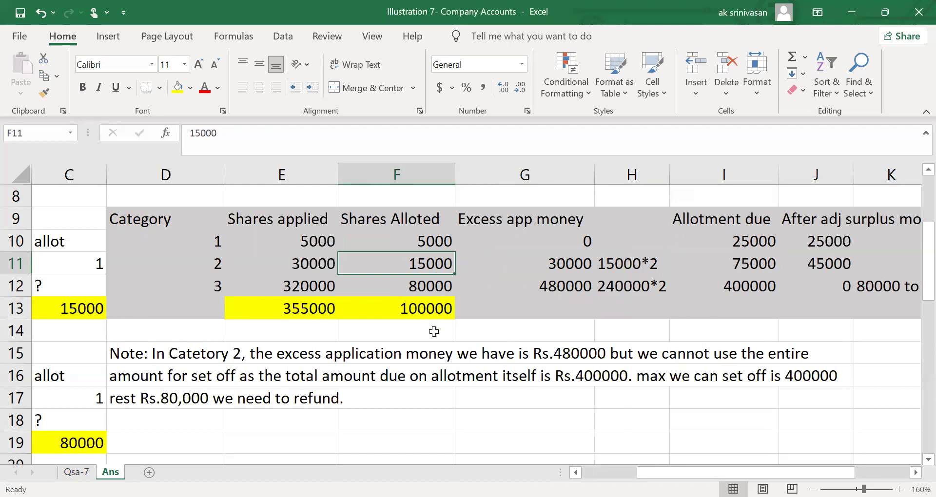
left_click(765, 264)
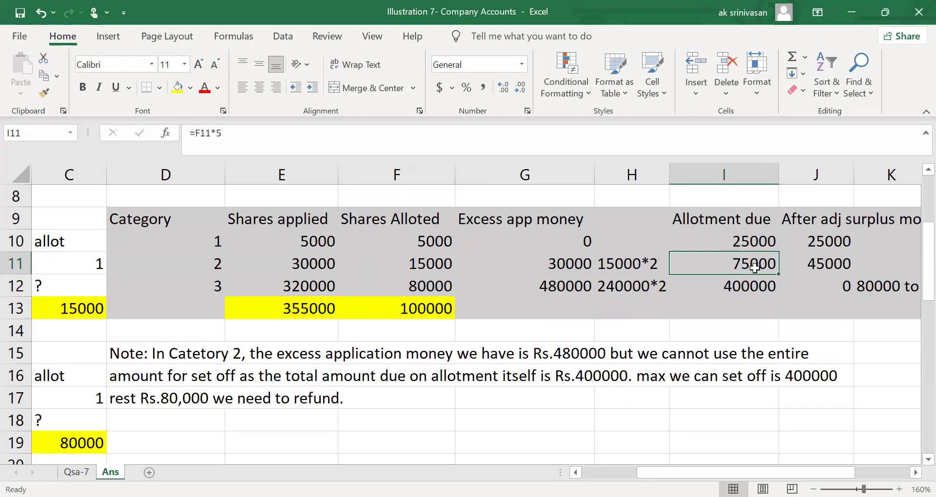
Trace the Category 2 balance after surplus adjustment in J11 from its shares, excess application money and allotment due.
left_click(323, 268)
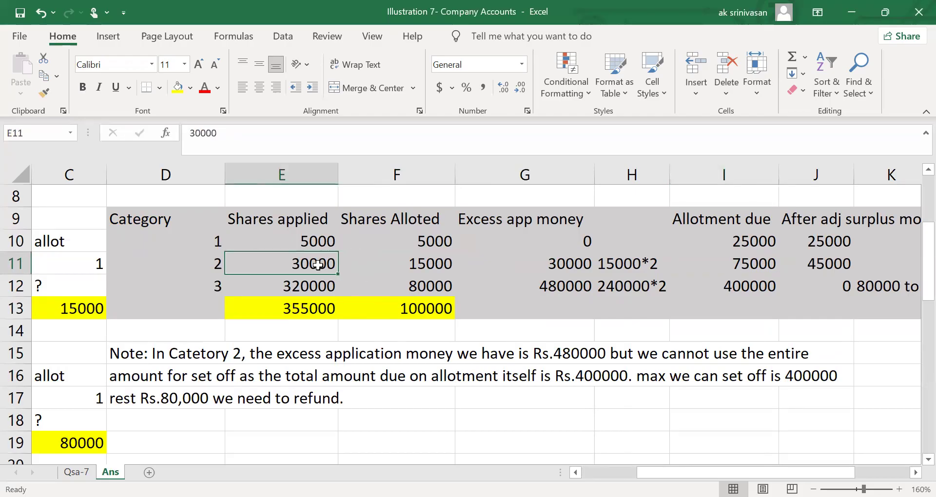
left_click(428, 266)
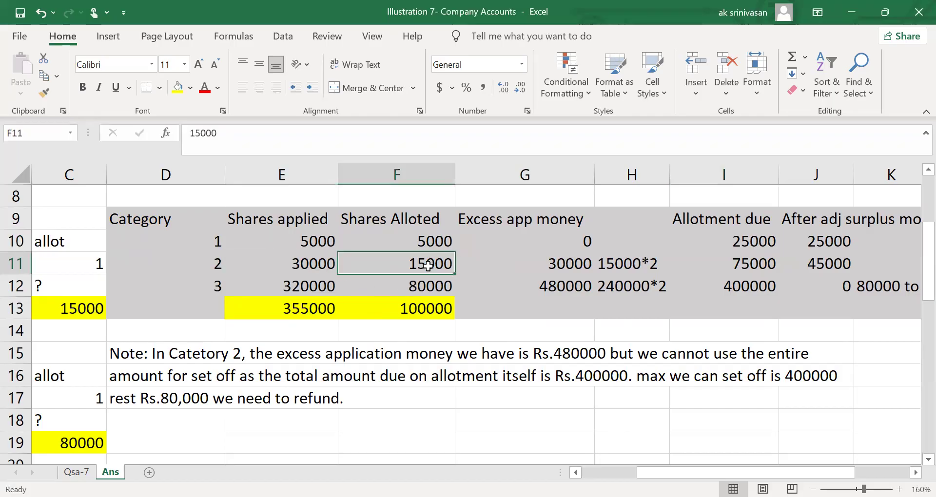
left_click(619, 266)
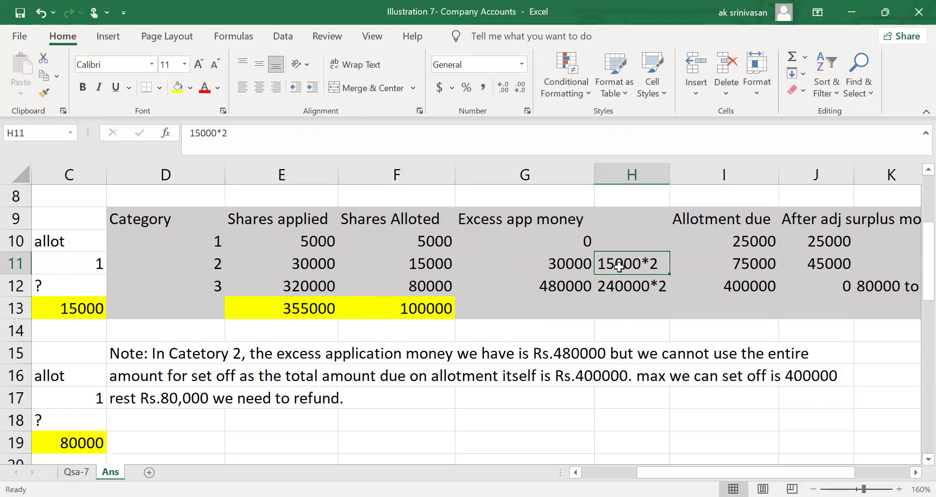
left_click(577, 264)
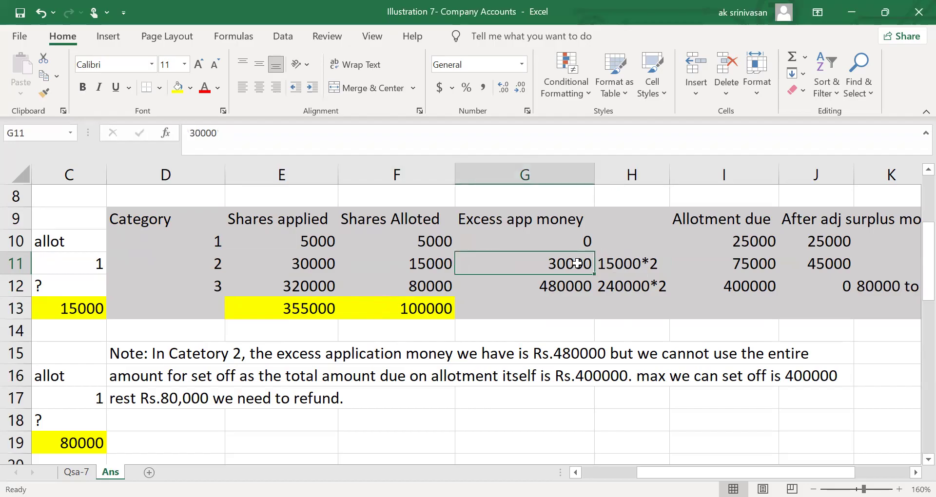
left_click(761, 266)
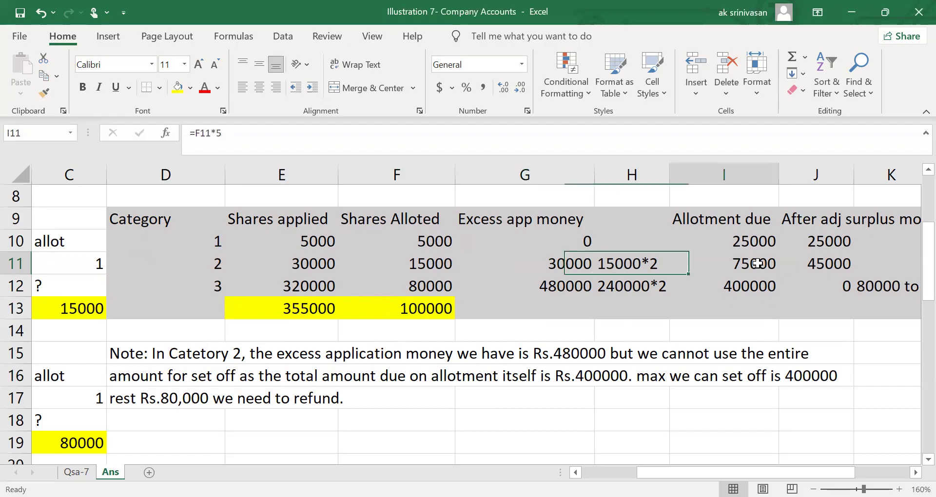
left_click(565, 266)
left_click(820, 268)
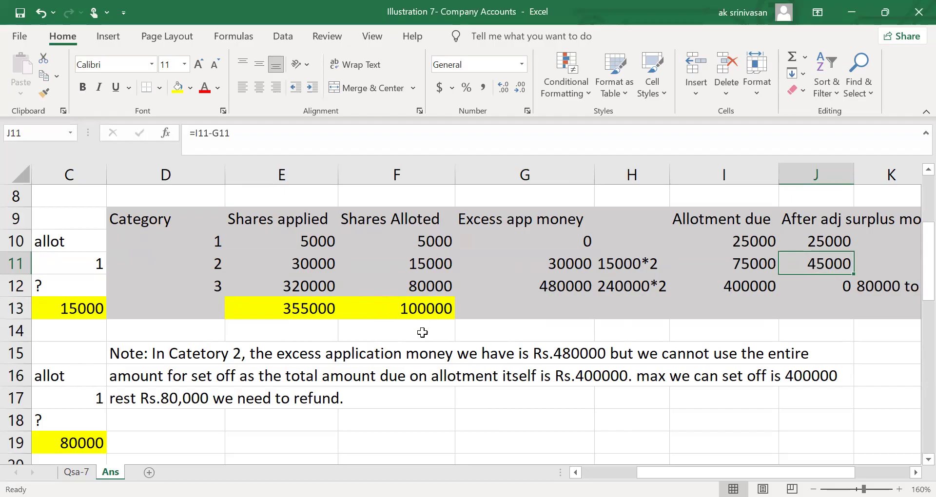
Trace the Category 3 allotment due and excess application money through the shares applied, shares allotted and working in row 12.
left_click(427, 286)
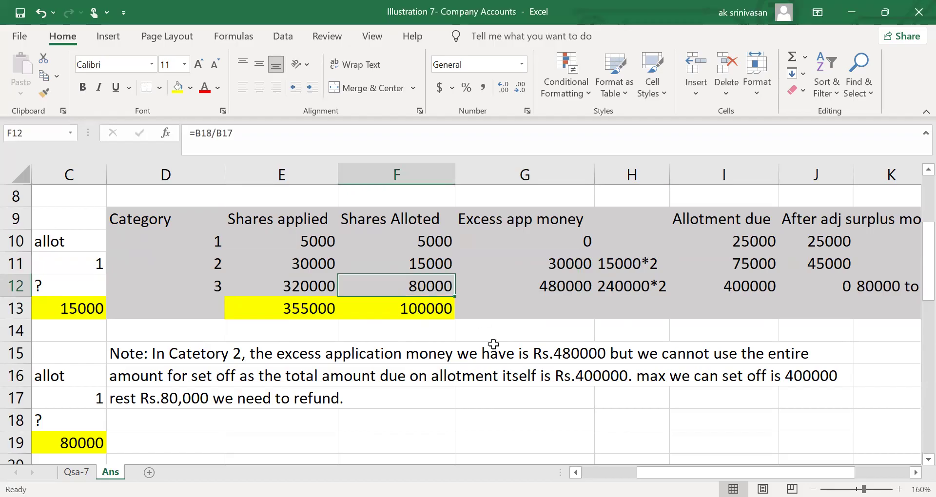
left_click(751, 284)
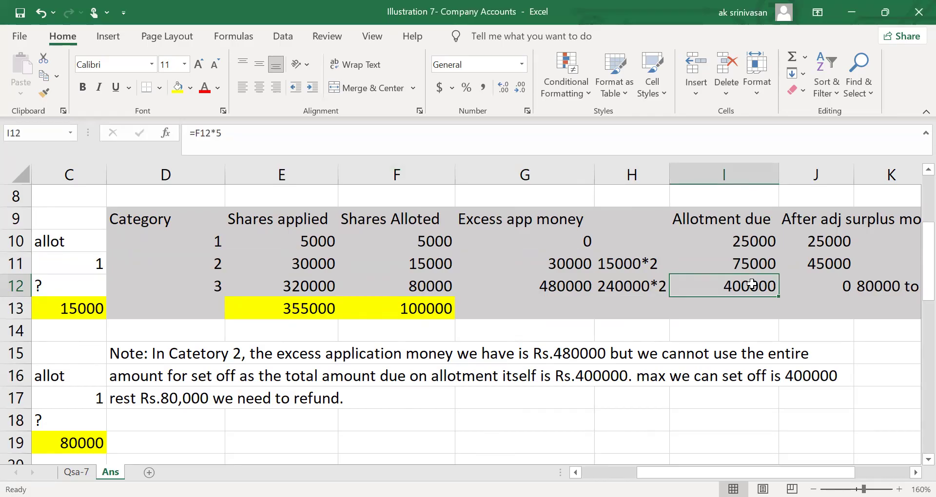
left_click(313, 290)
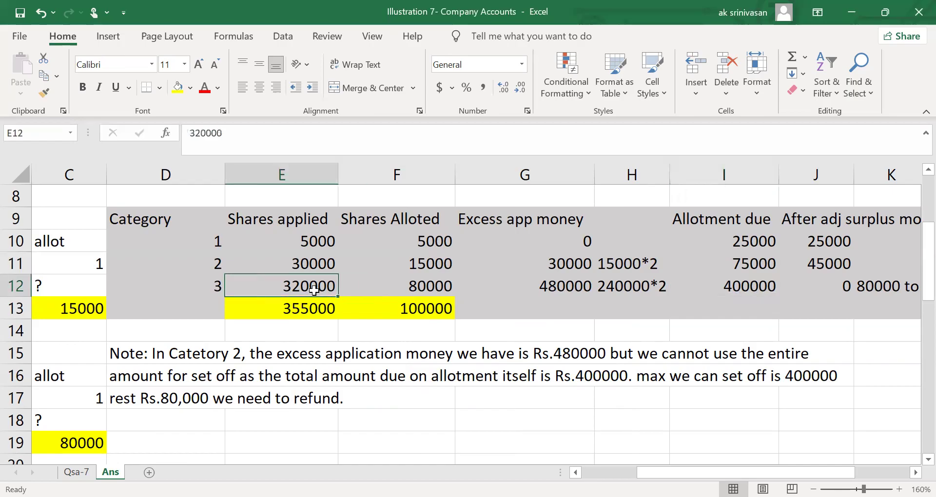
left_click(445, 286)
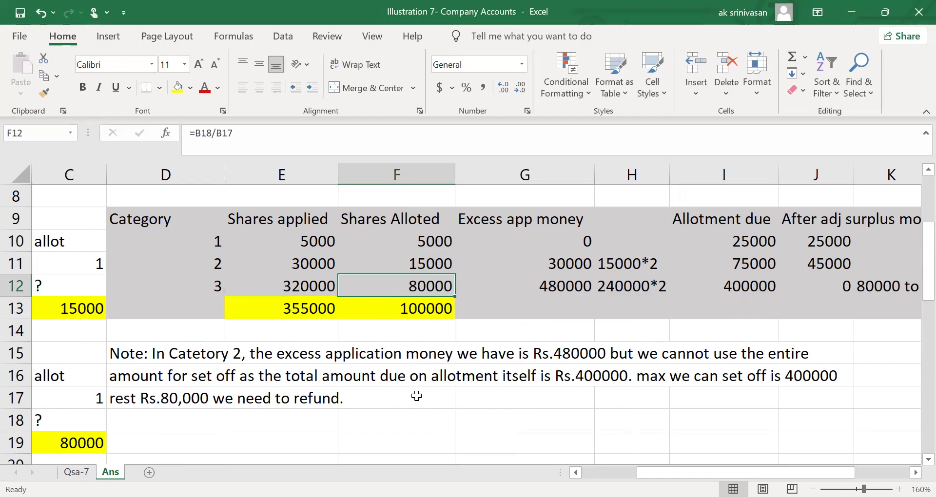
left_click(618, 287)
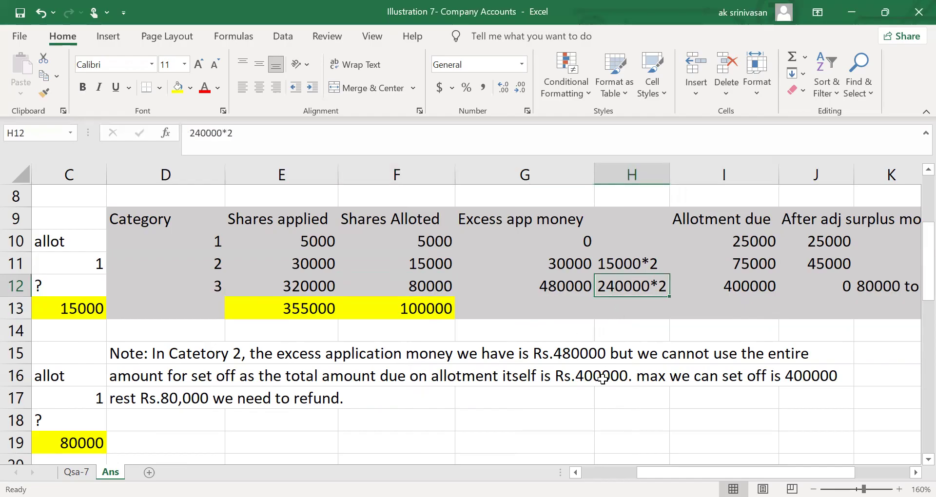
left_click(562, 290)
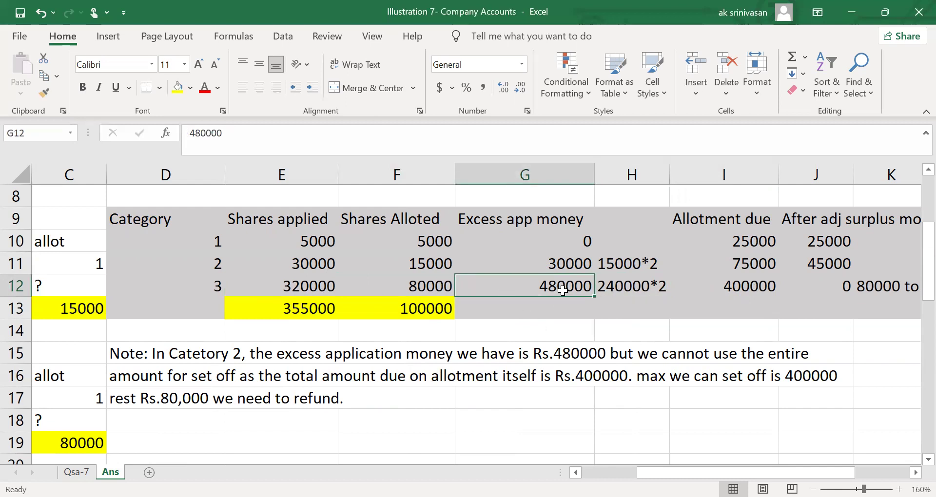
Compare the Category 3 allotment due in I12 with its excess application money in G12 and the working in H12.
left_click(762, 290)
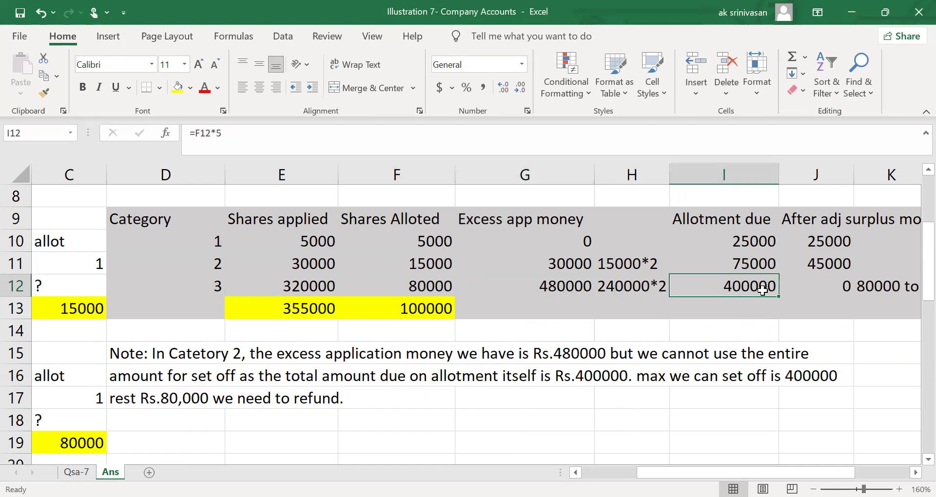
left_click(562, 287)
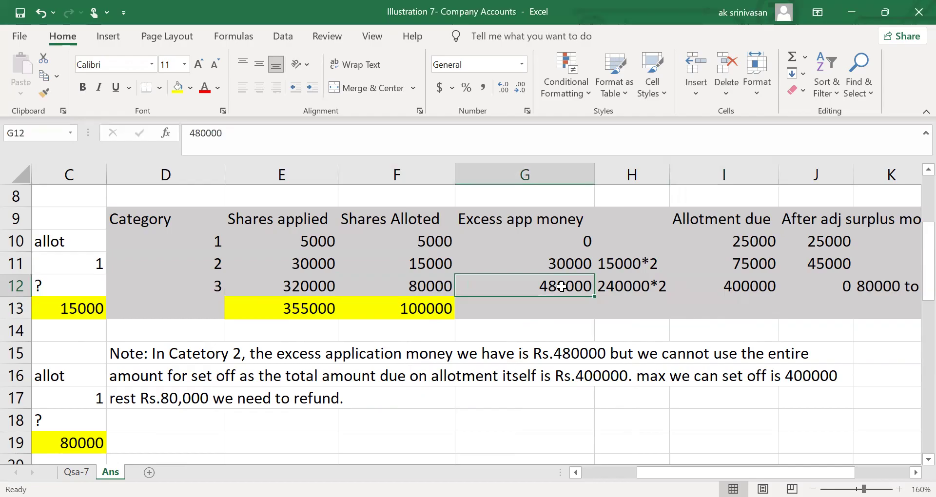
left_click(629, 289)
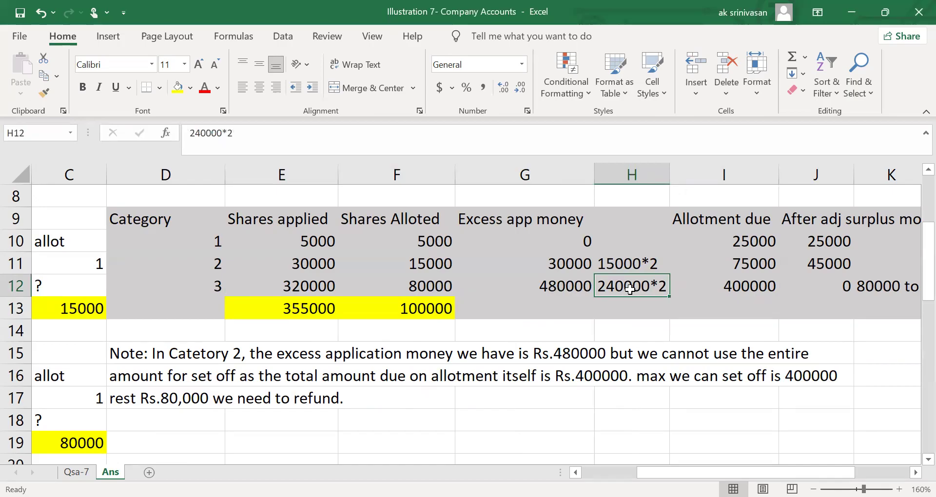
left_click(754, 291)
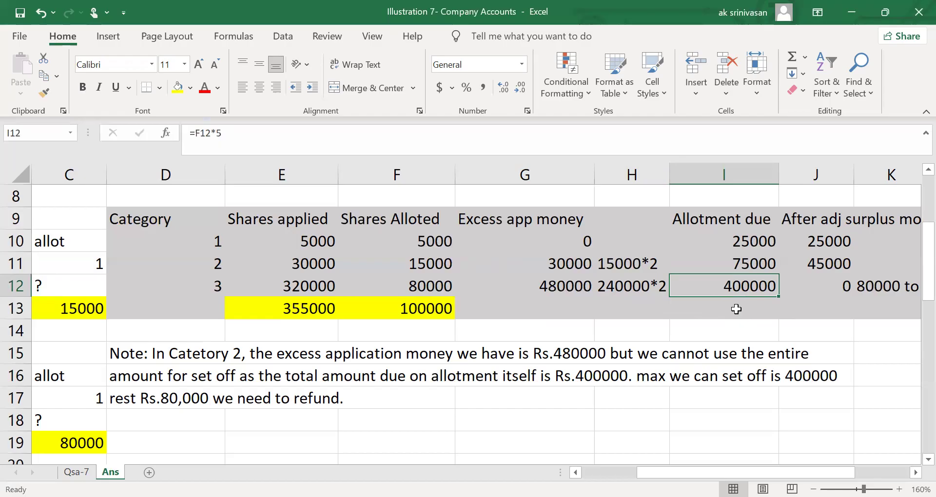
left_click(584, 290)
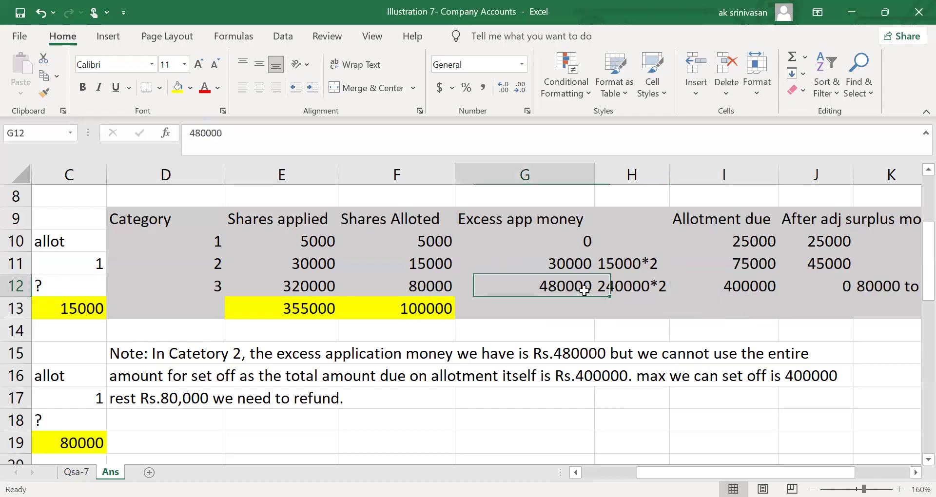
Reread condition (iii) on the Qsa-7 sheet and recheck Category 3's allotment due and excess money on the Ans sheet.
left_click(76, 472)
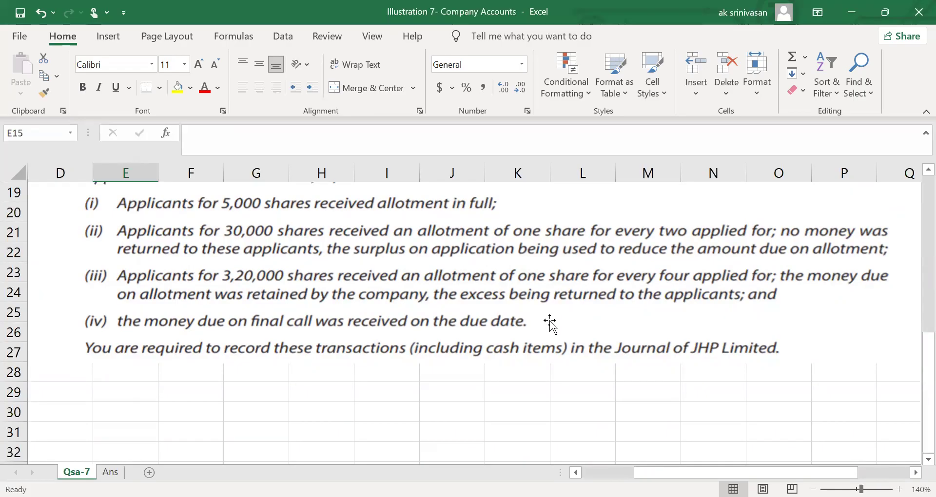
left_click(110, 471)
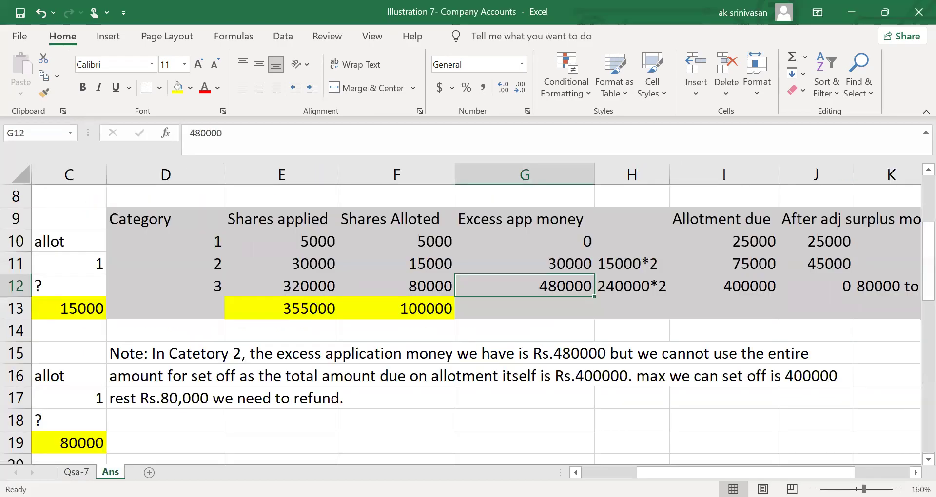
left_click(750, 292)
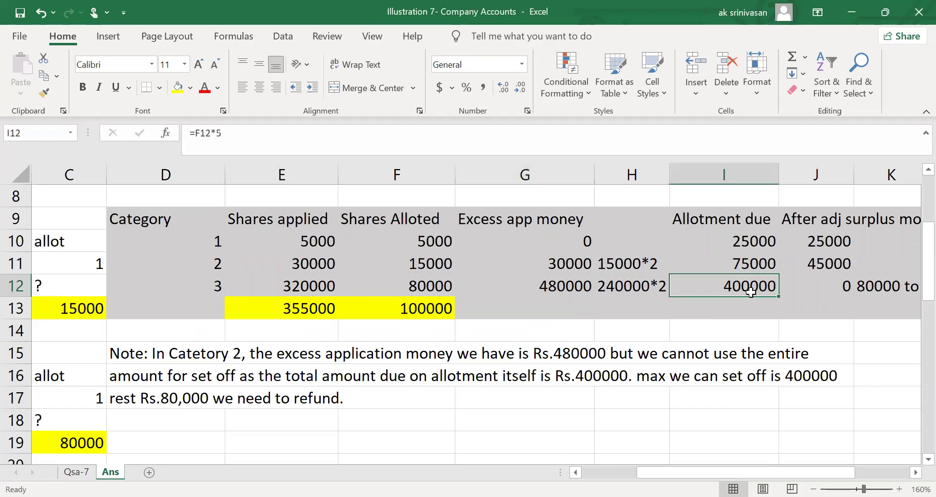
left_click(431, 285)
left_click(760, 288)
left_click(564, 287)
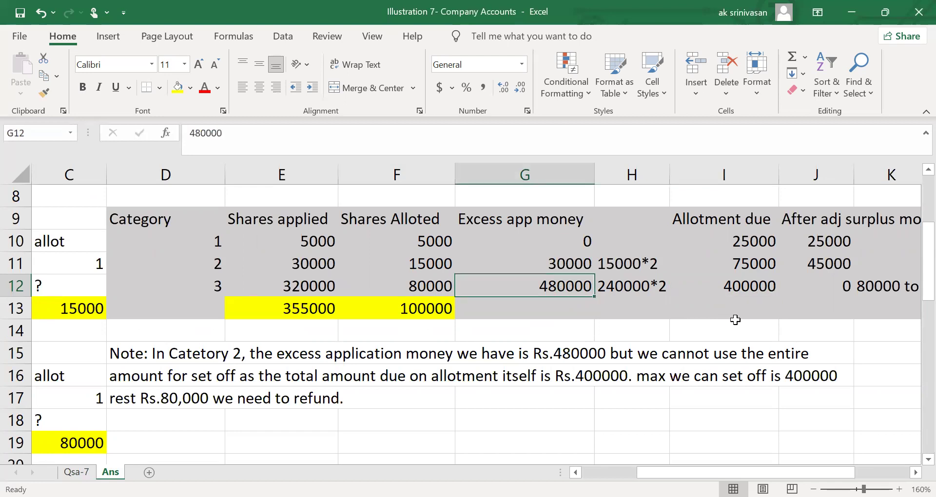
left_click(763, 279)
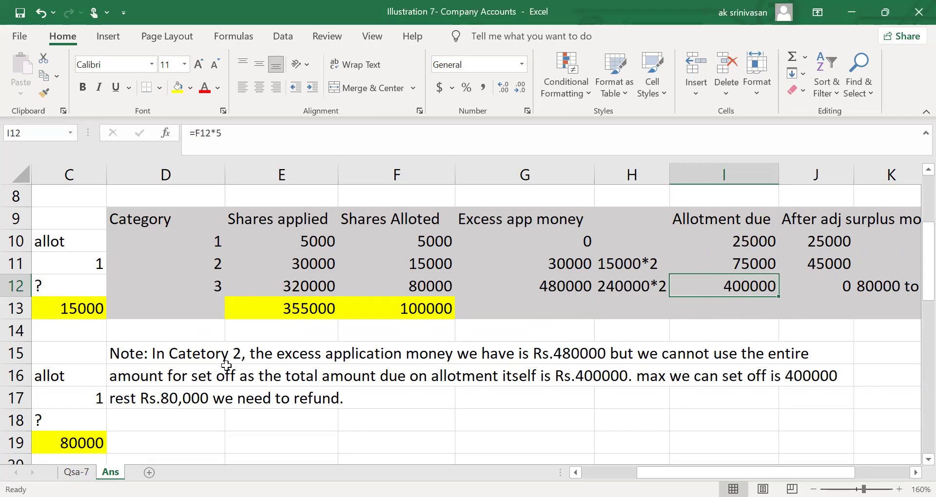
Go to the journal entries below the category workings and check the Bank debit amount in G23.
left_click(104, 443)
key("Left")
key("Left")
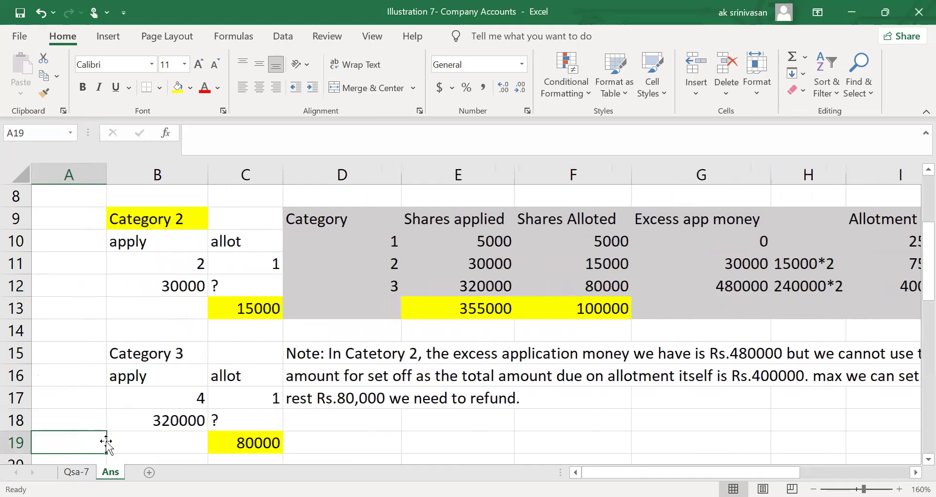
key("Down")
key("Down")
key("Down")
key("Down")
key("Down")
key("Down")
key("Down")
key("Right")
key("Right")
key("Right")
key("Right")
key("Right")
key("Right")
key("Right")
key("Right")
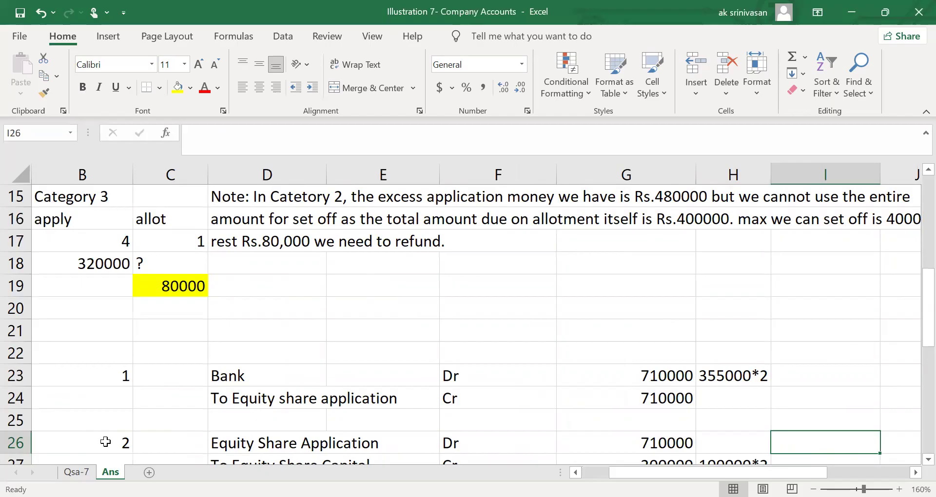
left_click(648, 372)
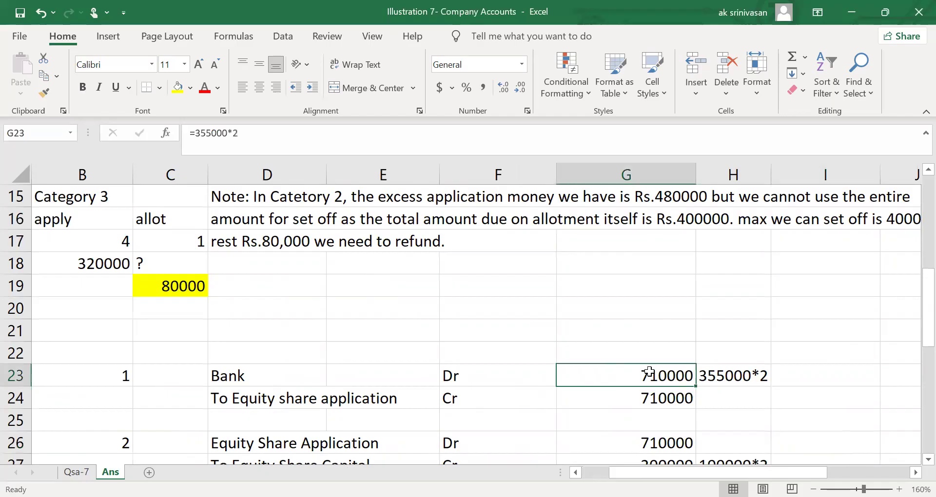
Examine the amounts of journal entries 1 and 2 in column G, ending at the Equity Share Capital credit in G27.
key("Down")
key("Down")
key("Down")
key("Down")
key("Down")
key("Down")
key("Up")
key("Up")
key("Up")
key("Up")
key("Up")
key("Right")
key("Left")
key("Down")
key("Down")
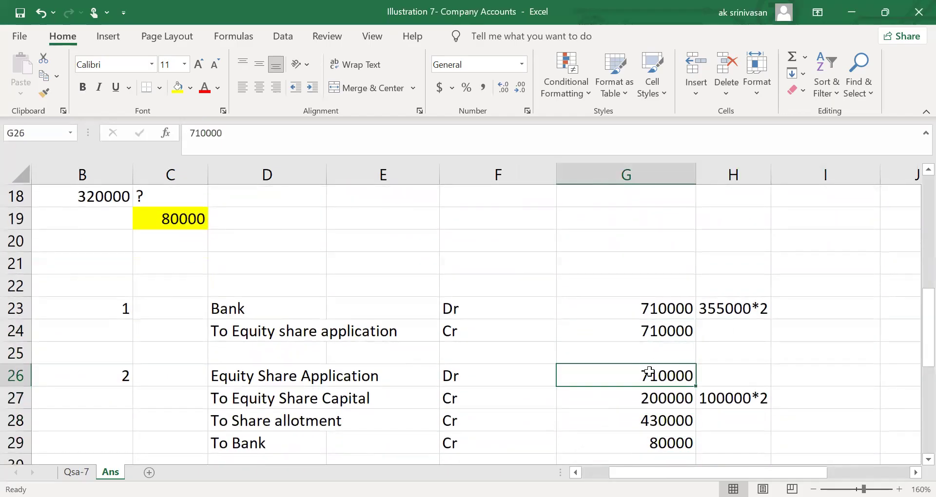
key("Up")
key("Down")
key("Down")
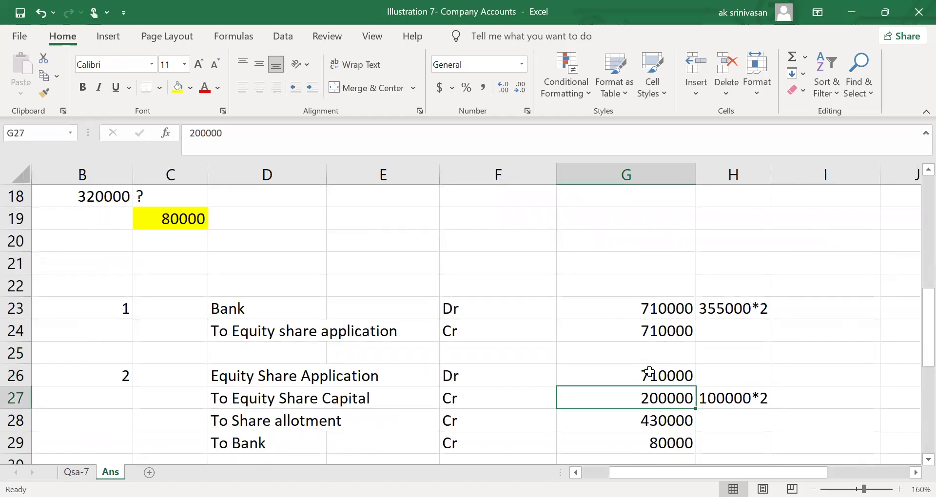
Check the Equity Share Capital credit in G27 against its working in H27.
left_click(275, 405)
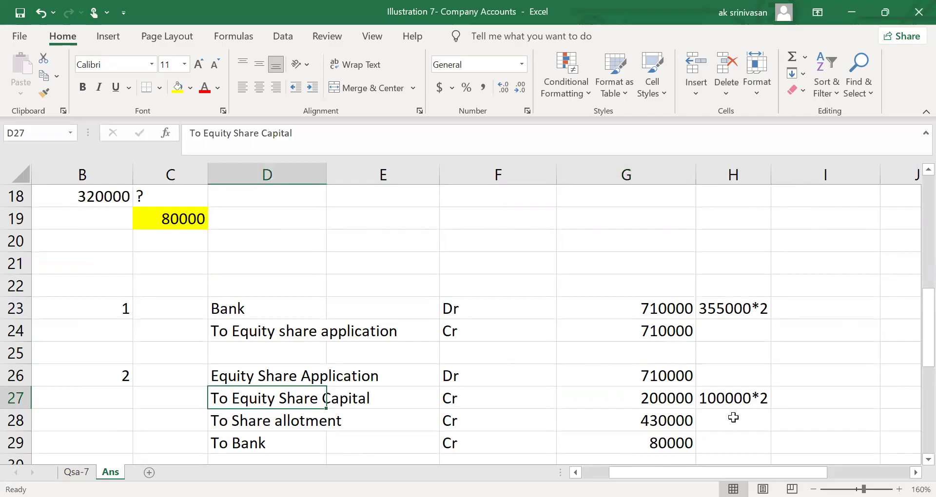
left_click(721, 404)
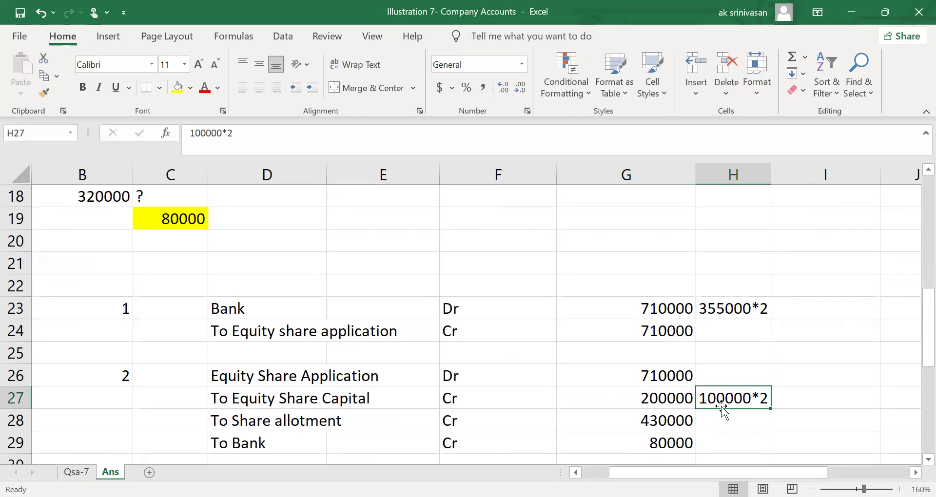
left_click(658, 397)
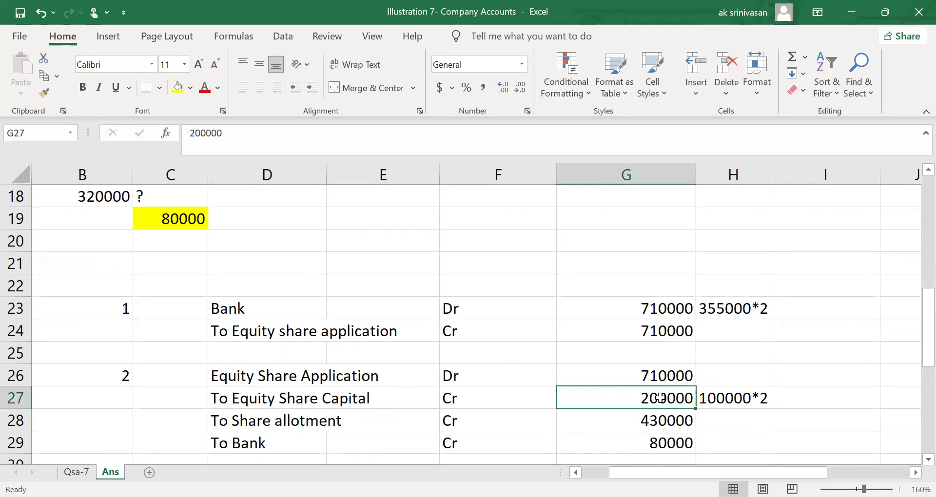
Highlight the To Share allotment and To Bank lines of entry 2, D28:G29, in yellow.
left_click(260, 422)
left_click_drag(261, 421, 677, 445)
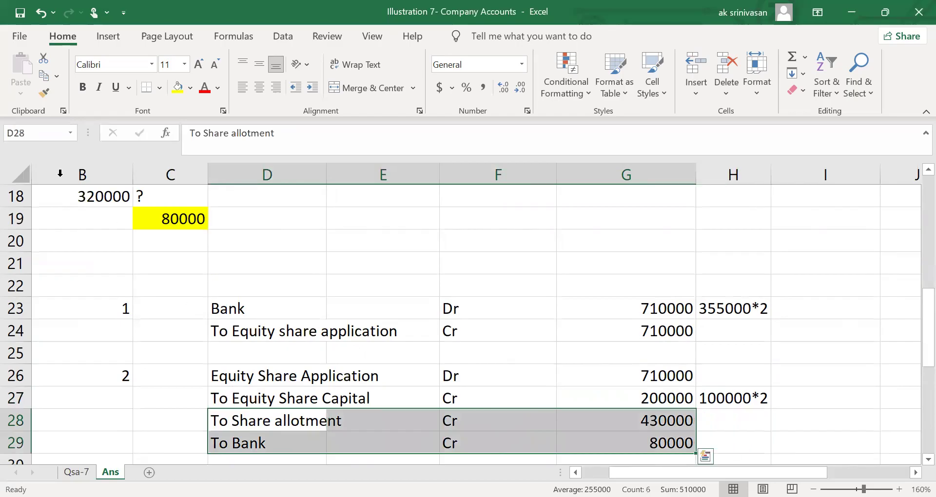
left_click(177, 87)
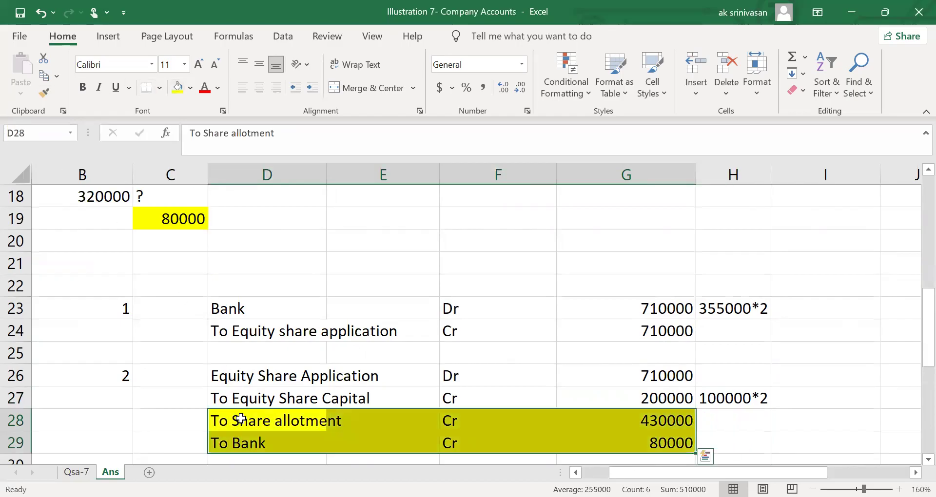
Check the To Bank credit in G29 and the To Share allotment credit in G28.
left_click(241, 442)
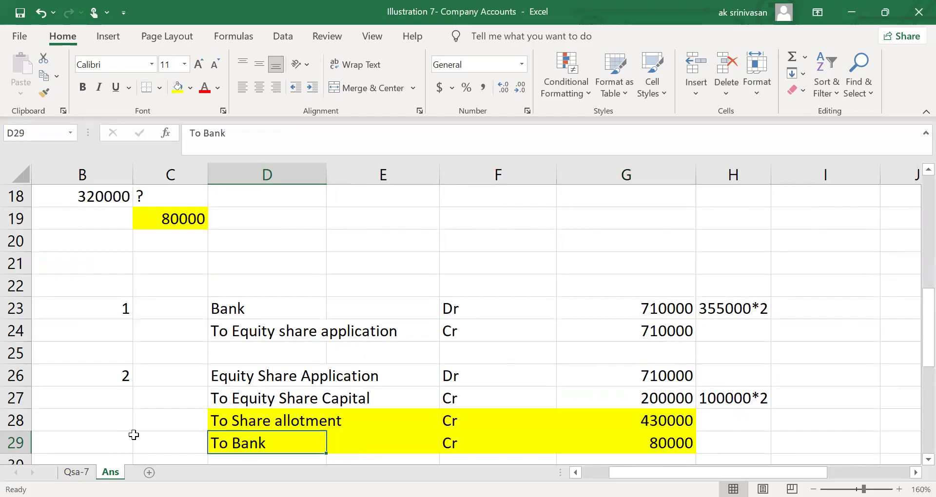
left_click(648, 445)
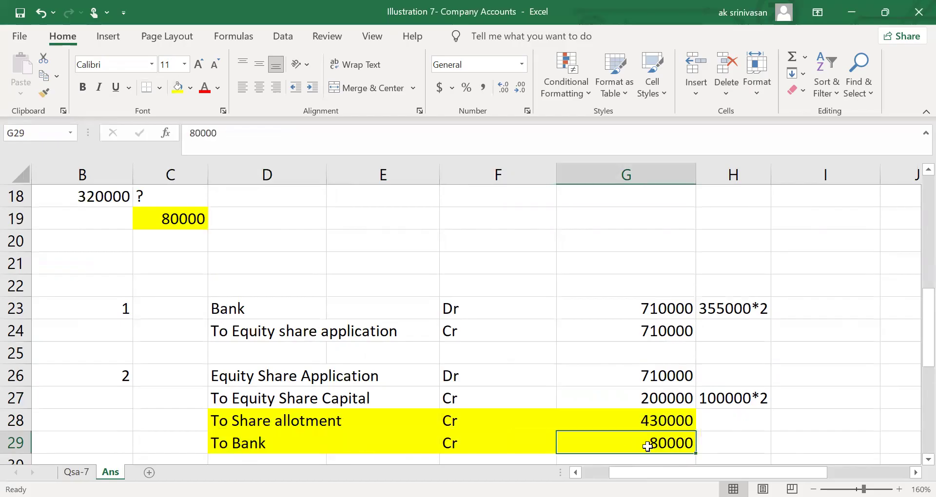
left_click(681, 417)
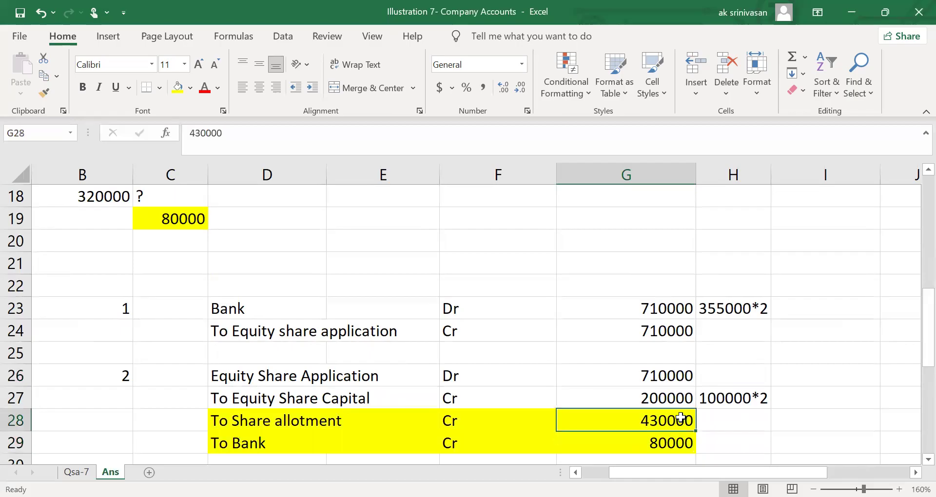
Return to the category table and compare Category 2's shares applied, excess application money and allotment due in row 11.
key("Up")
key("Down")
key("Up")
key("Up")
key("Up")
key("Up")
key("Up")
key("Up")
key("Up")
key("Up")
key("Up")
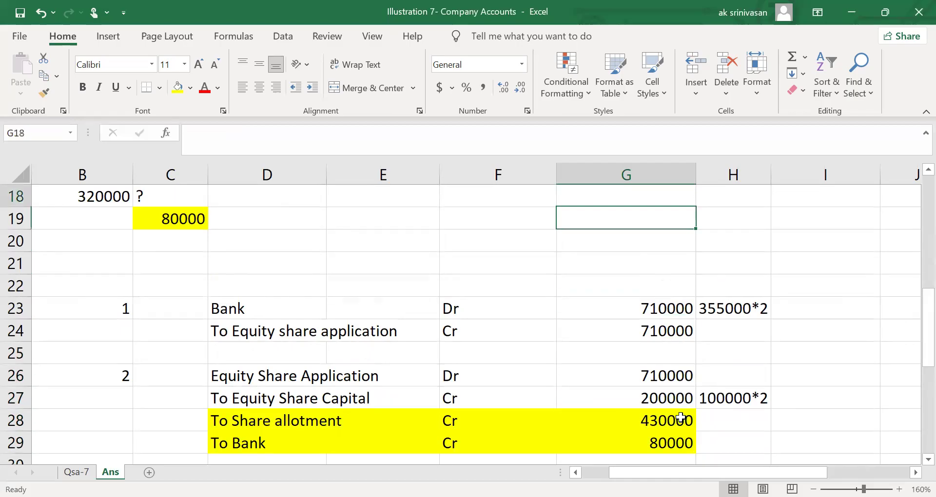
key("Up")
key("Up")
key("Up")
key("Up")
key("Up")
key("Up")
key("Up")
key("Up")
key("Up")
key("Right")
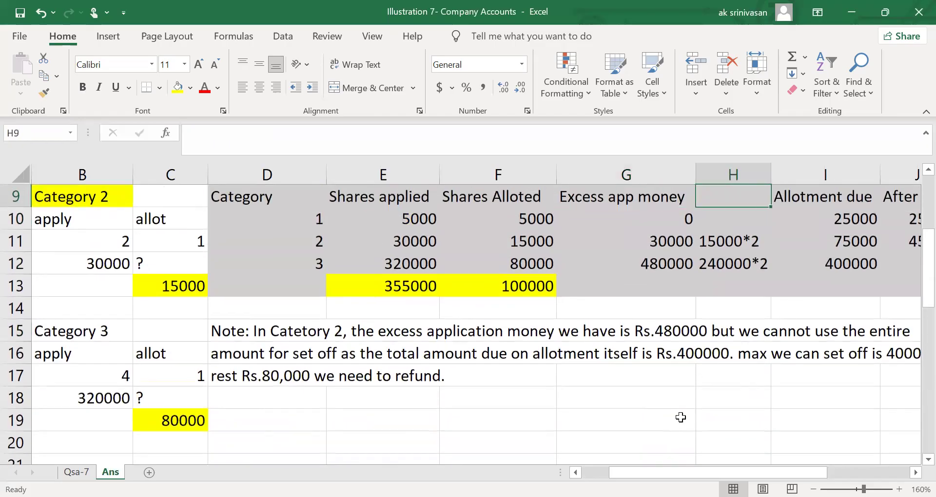
key("Right")
key("Right")
key("Right")
key("Up")
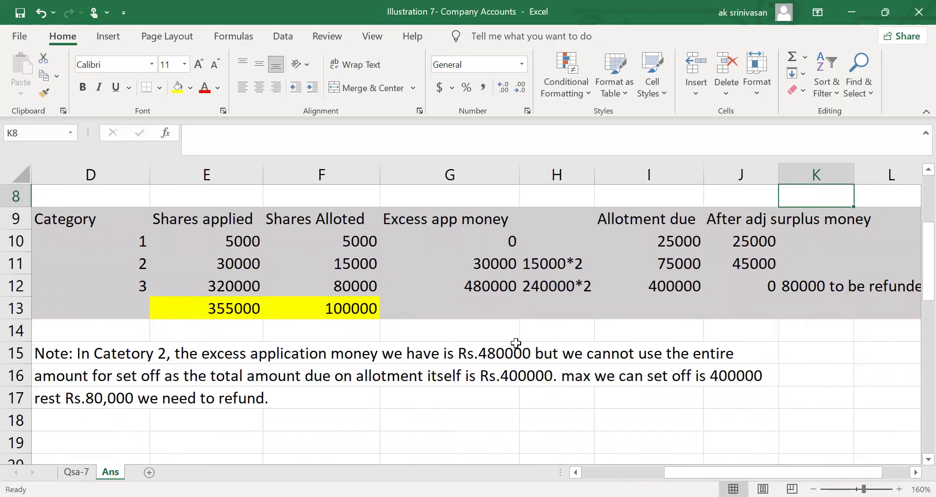
left_click(245, 266)
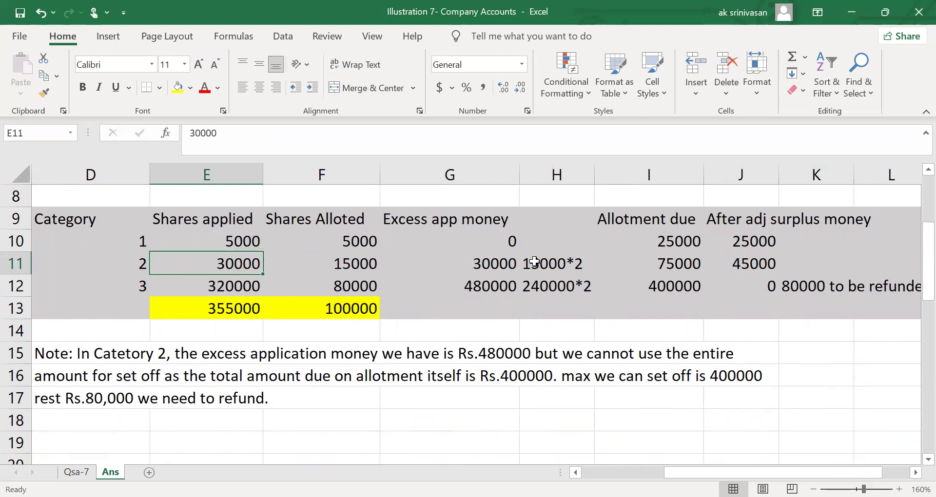
left_click(505, 266)
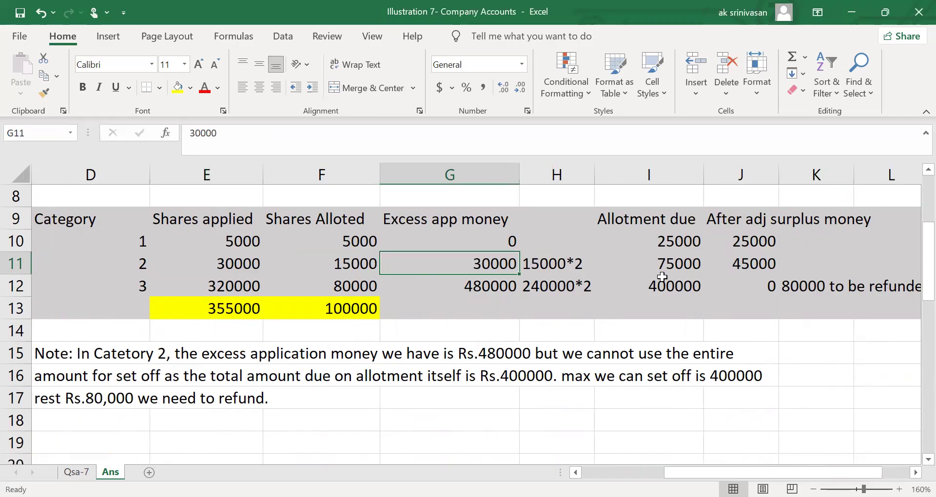
left_click(674, 269)
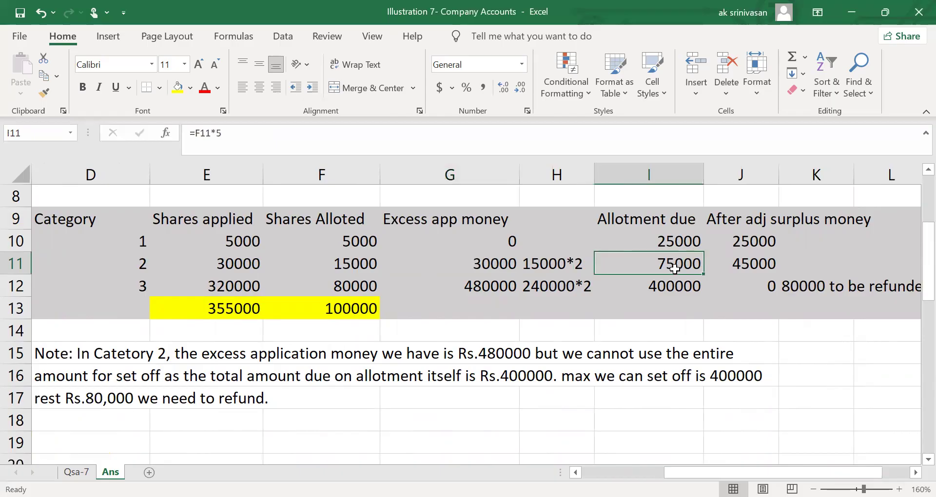
left_click(484, 267)
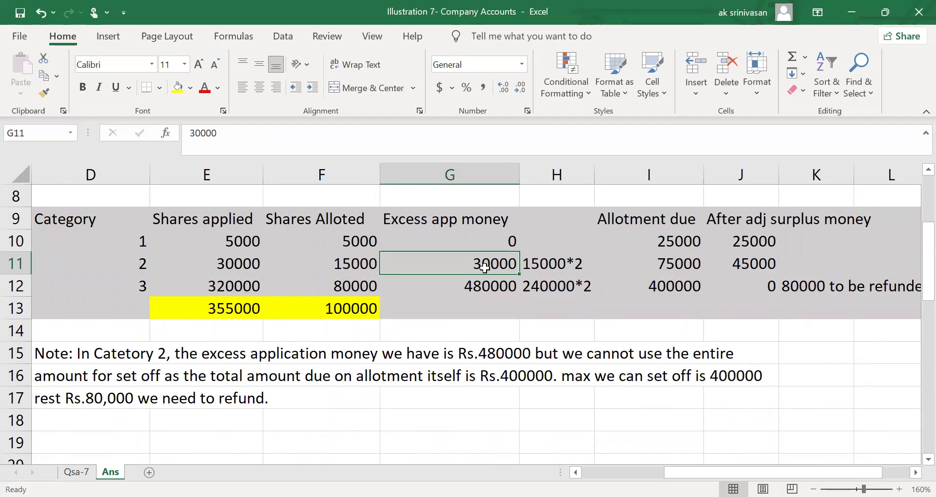
Enter Category 2's set-off amount of 30000 in I18 and label it "set off" in H18.
left_click(616, 427)
type("30000")
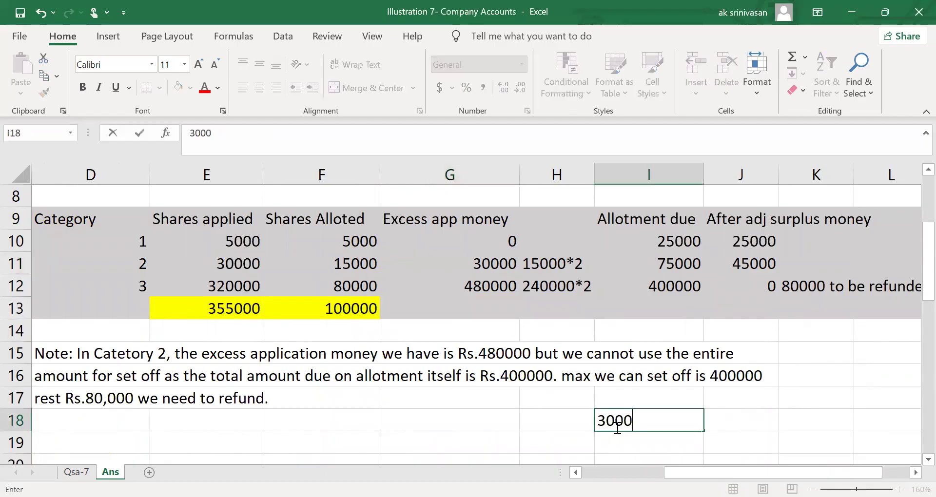
key("Left")
type("set off")
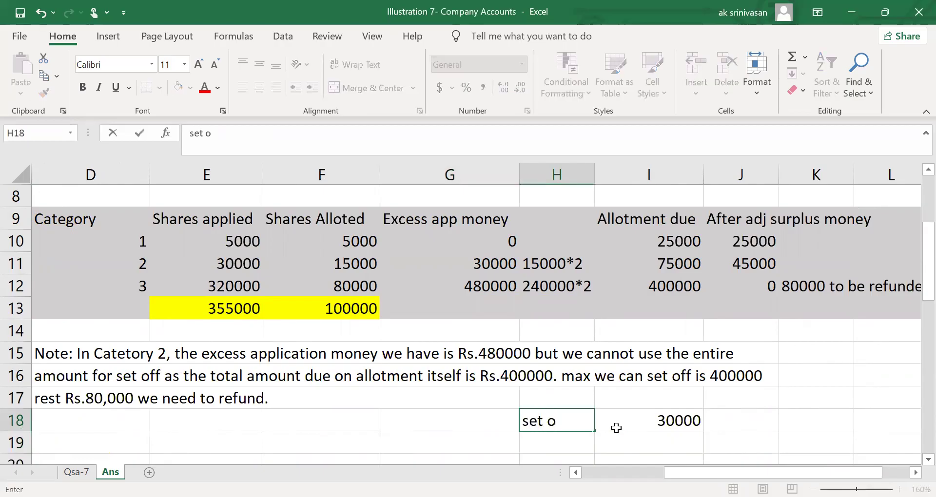
key("Return")
Recheck Category 2's excess money and compare Category 3's shares applied, shares allotted, excess money and allotment due in row 12.
left_click(501, 267)
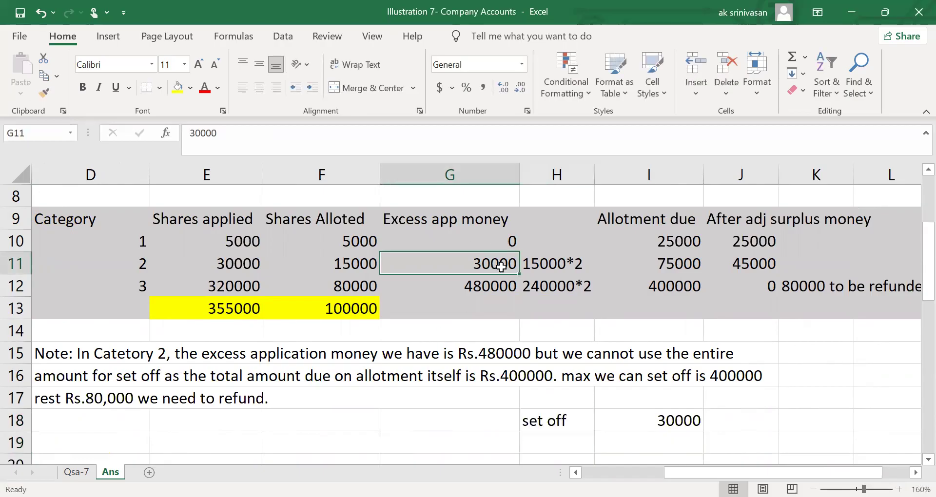
left_click(371, 288)
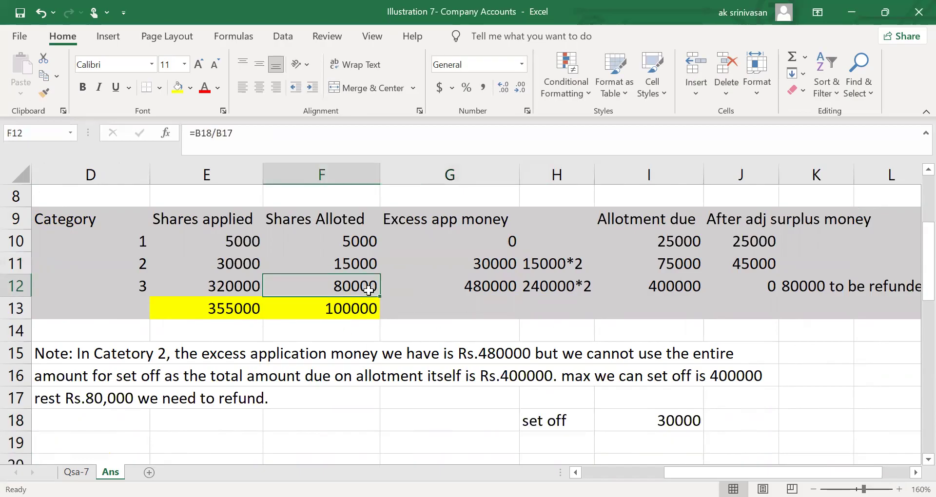
left_click(244, 286)
left_click(358, 286)
left_click(673, 284)
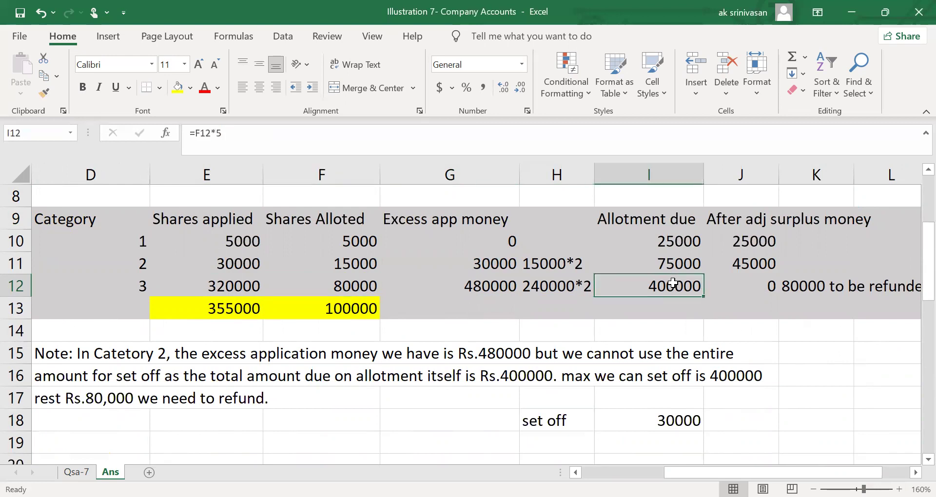
left_click(482, 287)
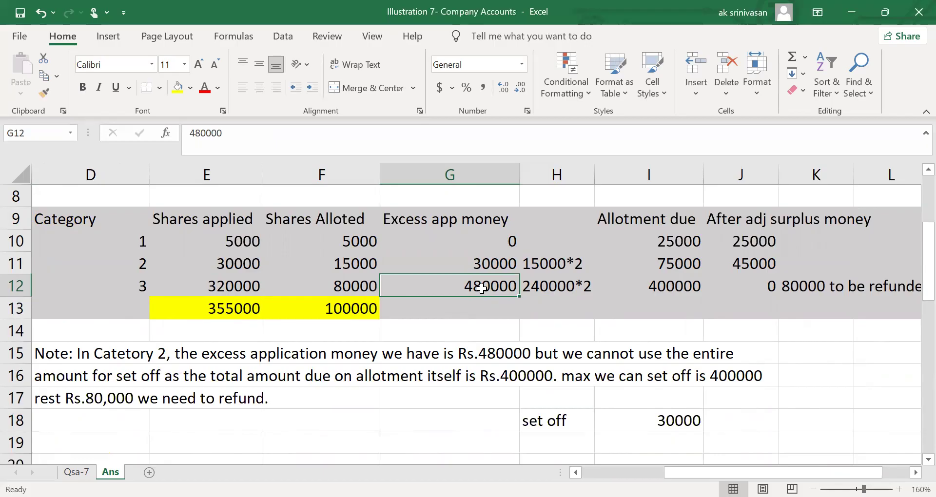
left_click(677, 288)
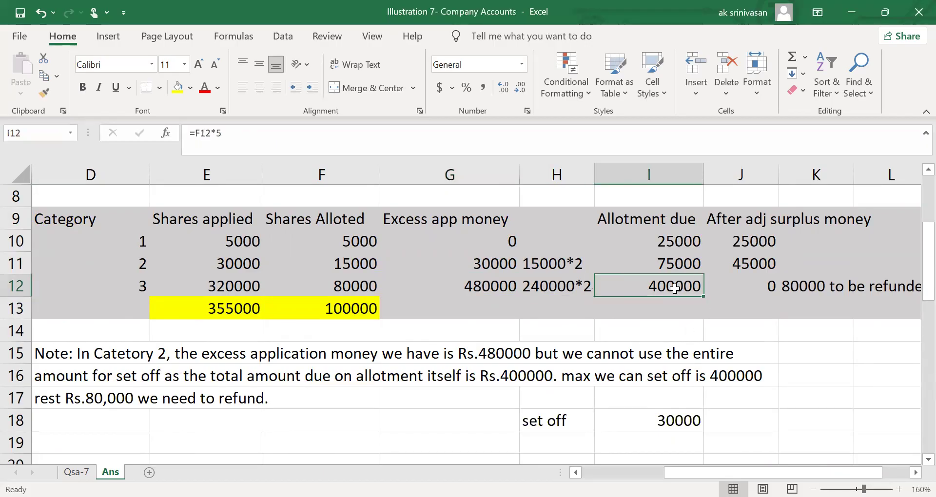
Enter Category 3's set-off amount of 400000 in I19 and check it against the allotment due and excess money in row 12.
left_click(677, 441)
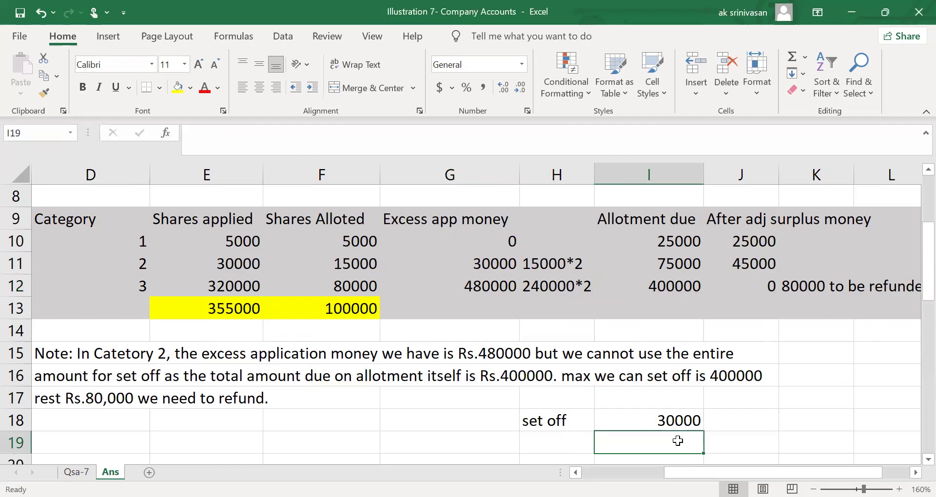
type("400000")
key("Return")
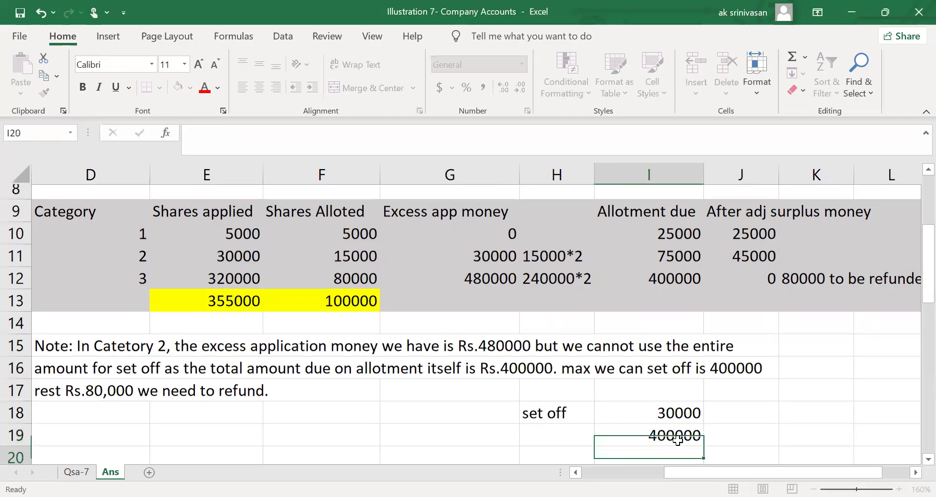
left_click(685, 264)
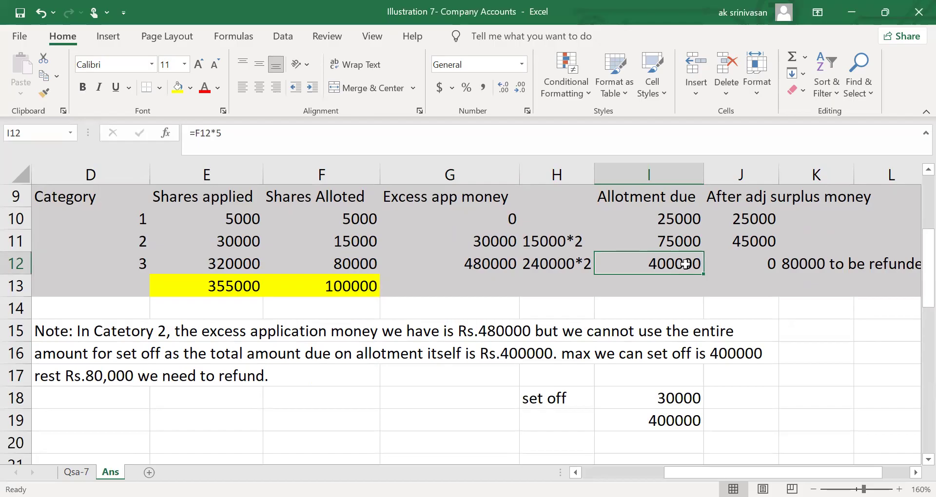
left_click(492, 264)
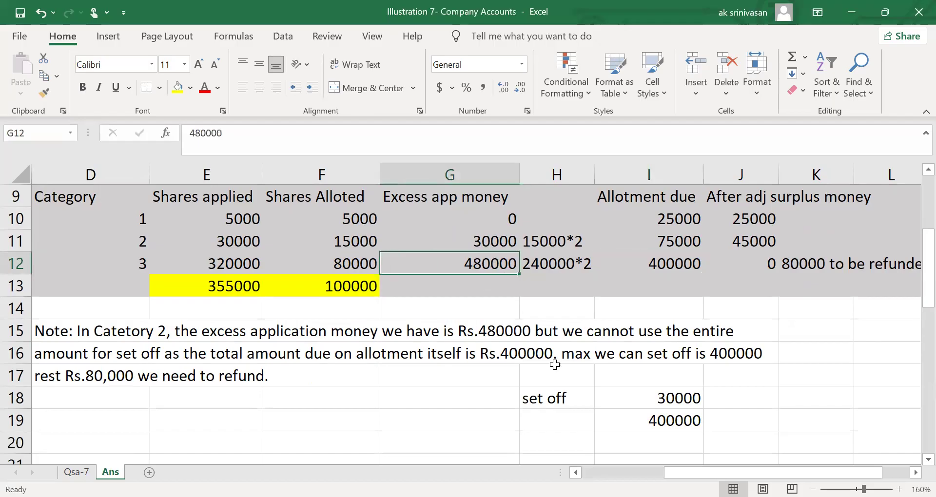
left_click(662, 419)
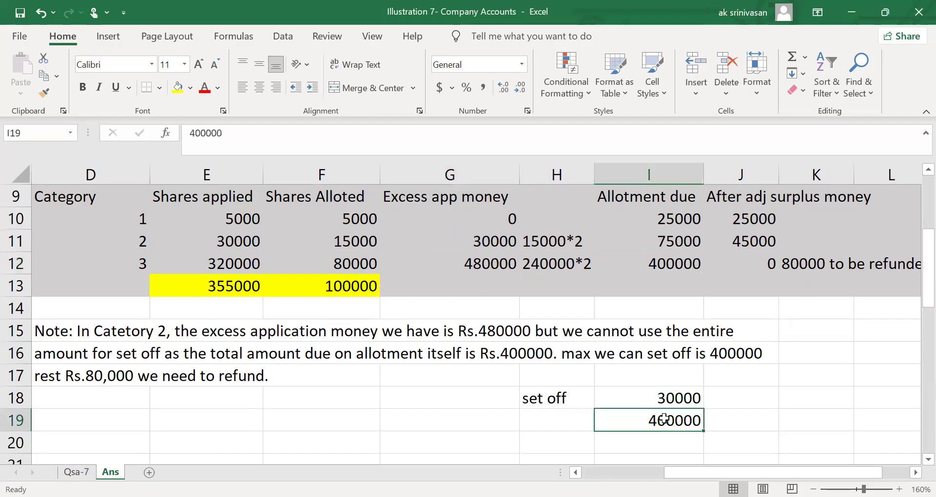
Enter 430000 in I20 as the set-off sum, label it "total" in H20, and highlight I20 in yellow.
left_click(672, 449)
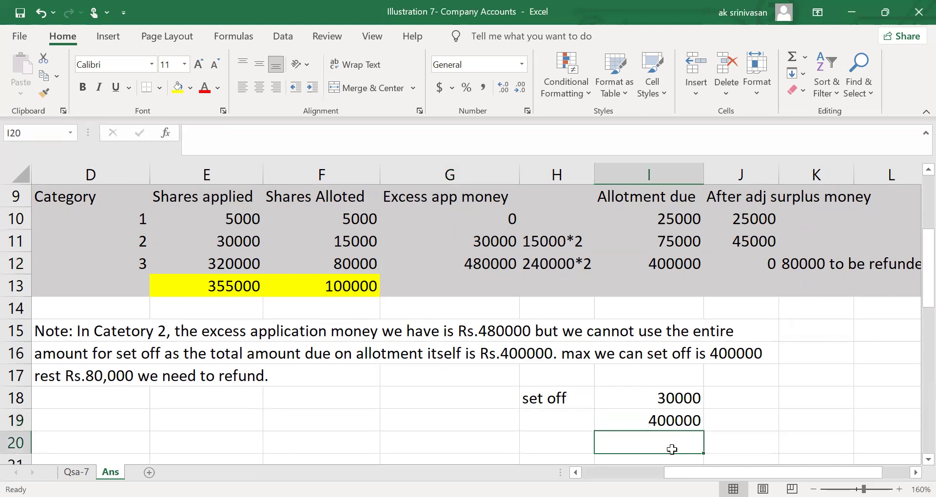
type("430000")
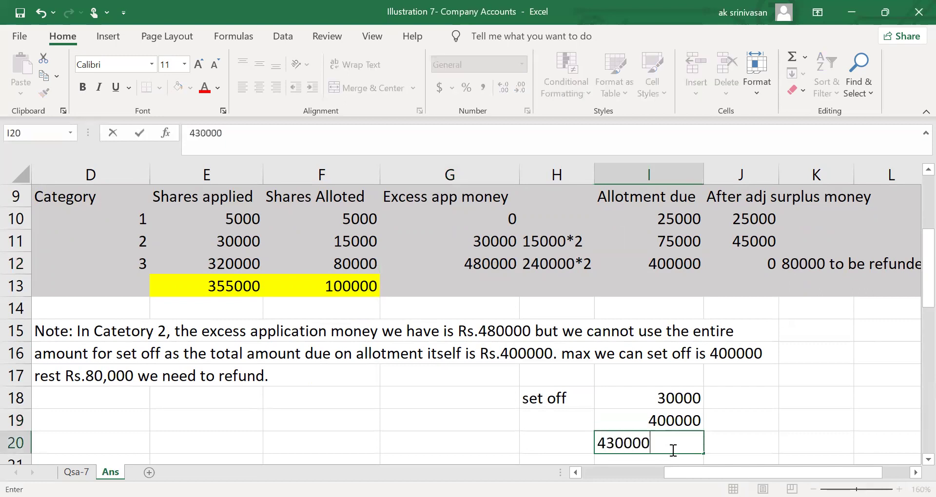
key("Return")
key("Up")
key("Left")
type("total")
key("Return")
left_click(679, 421)
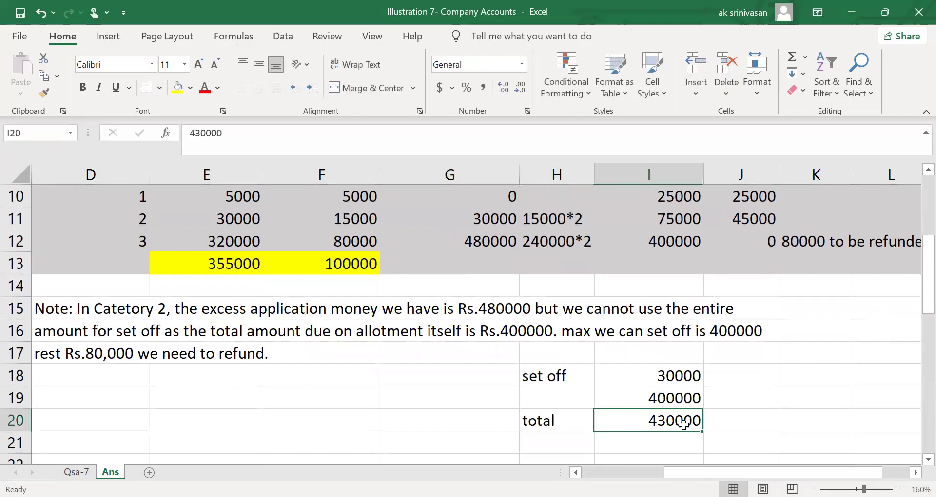
left_click(175, 91)
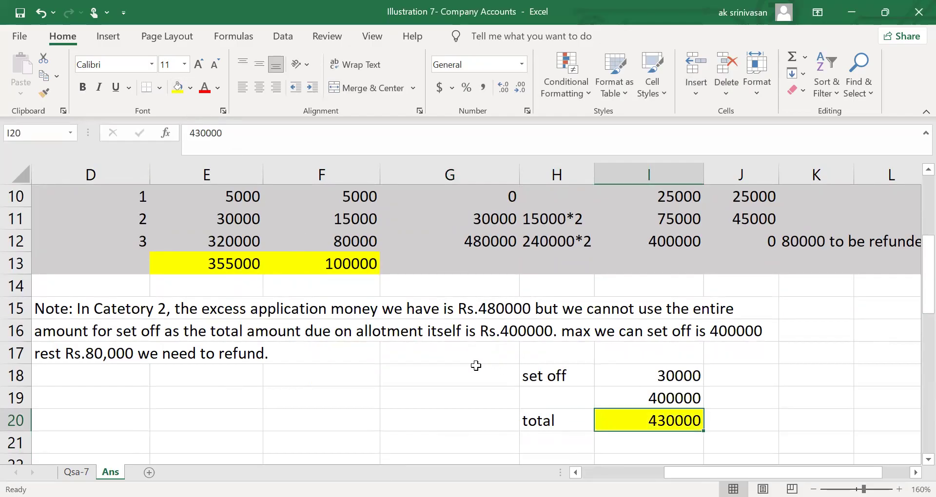
Review the excess application money in G11:G12 and recheck Category 3's shares allotted in F12 and allotment due in I12.
left_click_drag(493, 222, 494, 239)
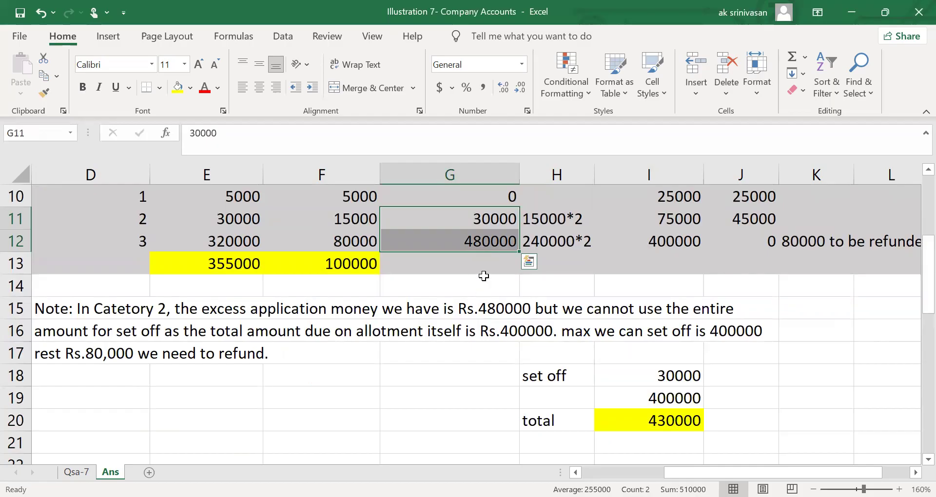
left_click(487, 240)
key("Up")
key("Up")
key("Up")
key("Up")
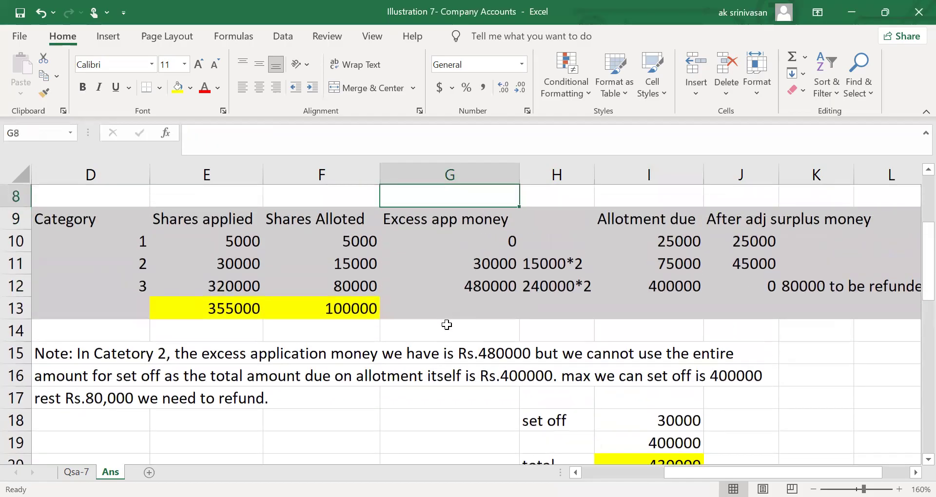
left_click(366, 288)
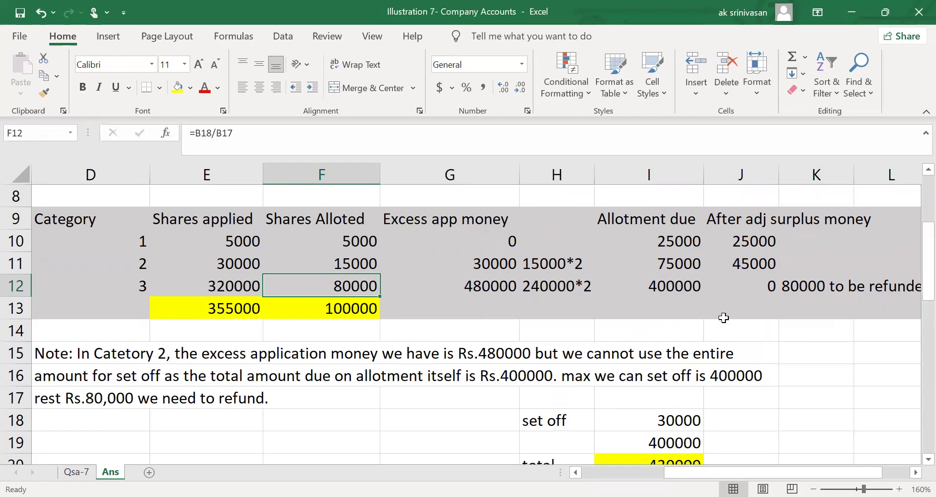
left_click(680, 281)
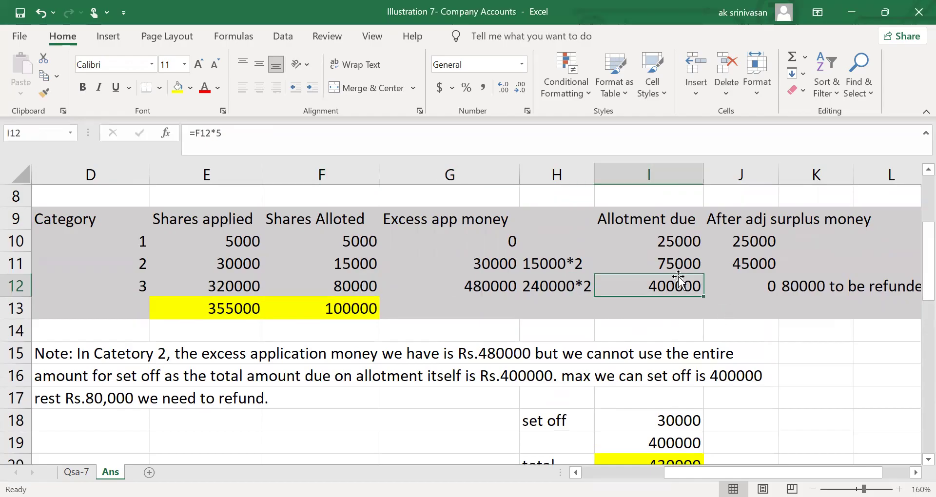
Recheck Category 3's excess application money in G12 and enter 400000 in K17.
left_click(803, 401)
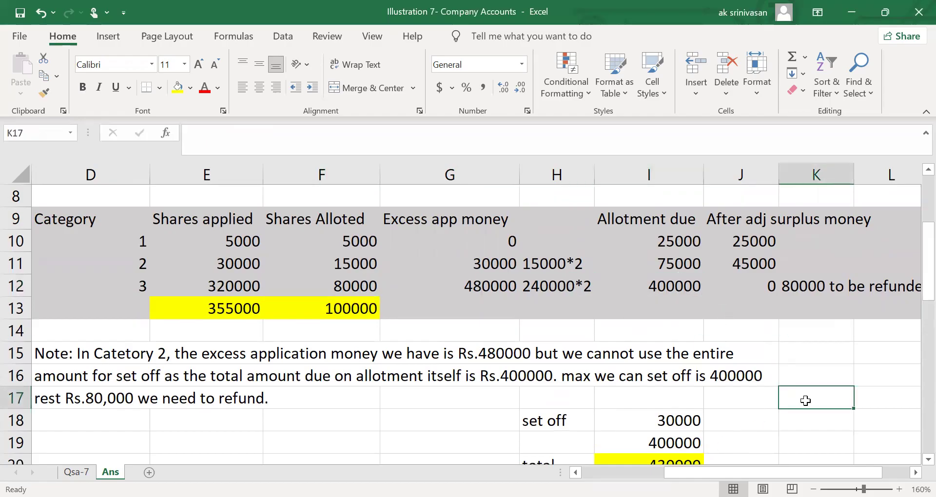
left_click(496, 285)
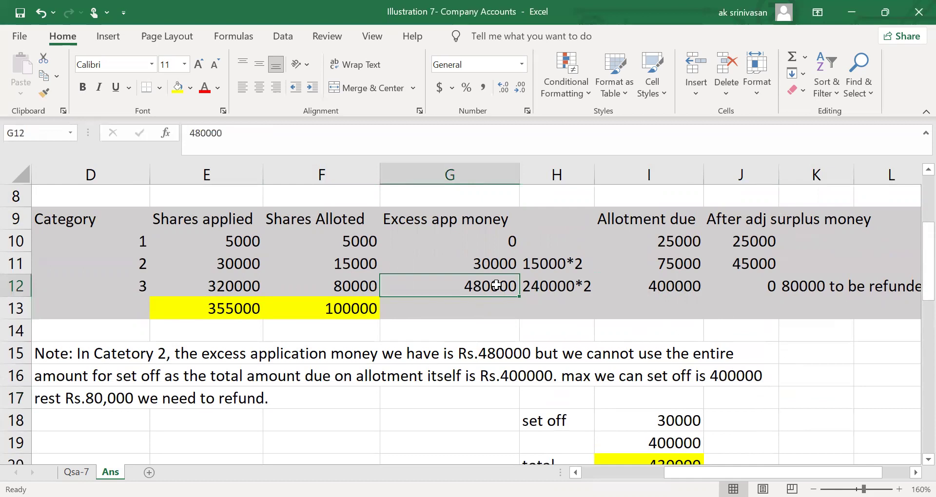
left_click(811, 395)
type("400000")
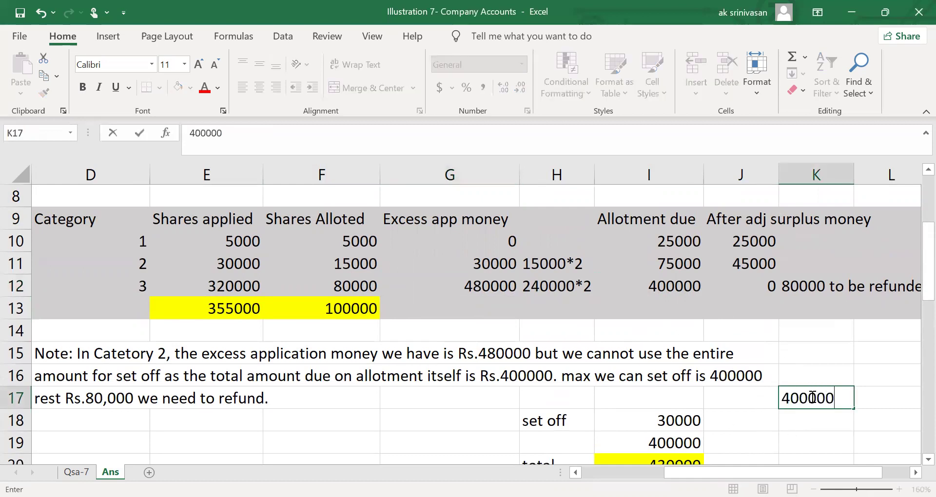
key("Return")
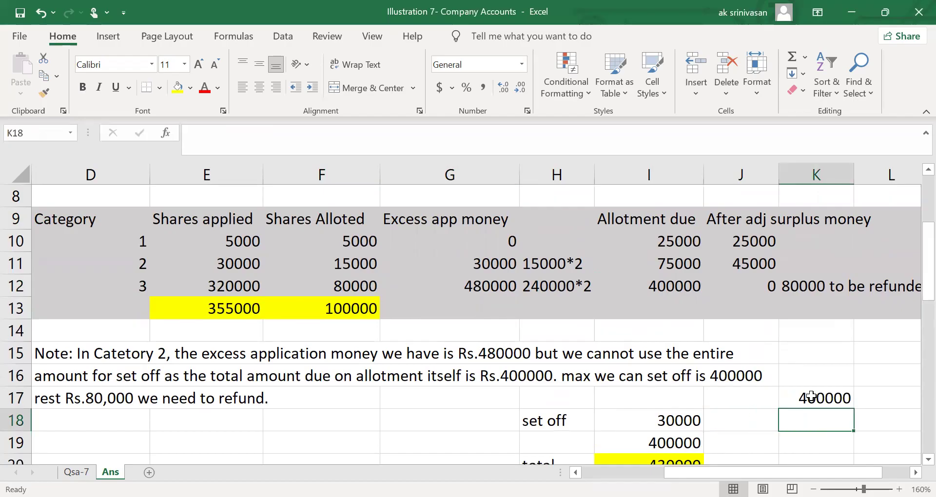
Enter 400000 in K18 and label it "set off against allot" in L18.
type("400000")
key("Return")
key("Right")
key("Up")
type("set off a")
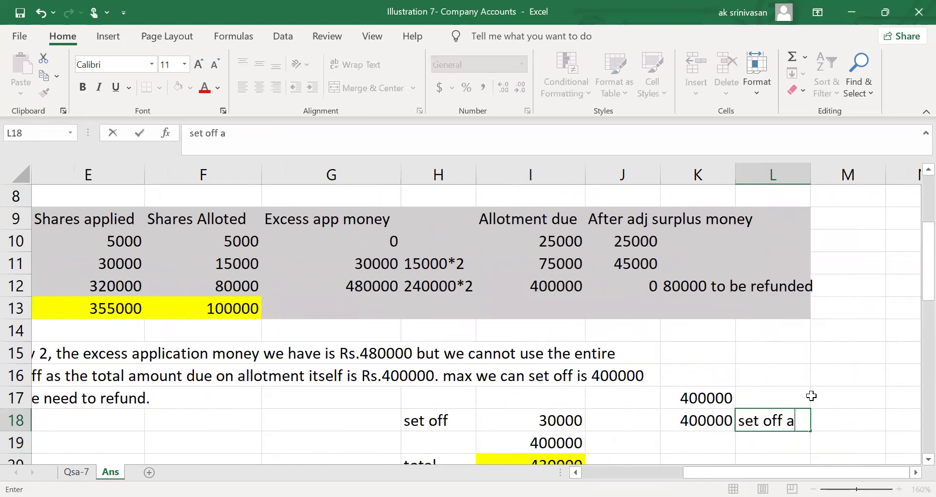
type("gainst allot")
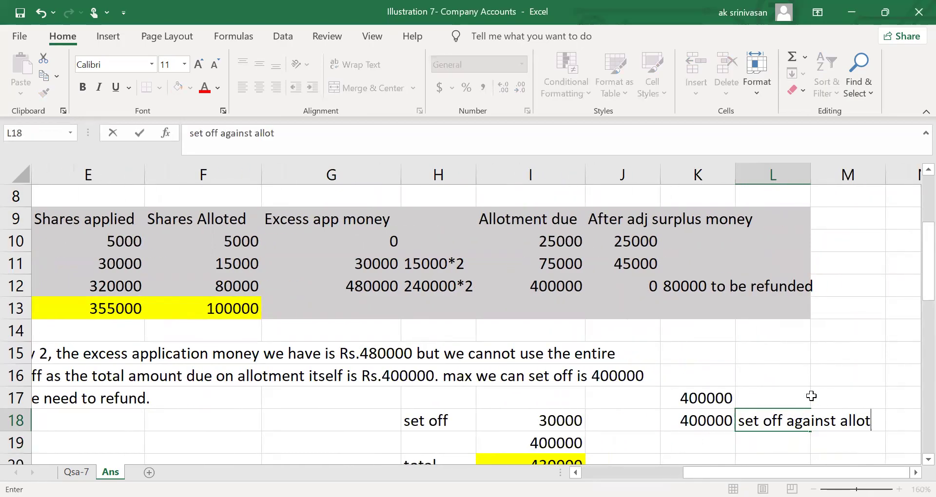
key("Return")
Enter 80000 in K20, label it "we have to refund" in L20, and reselect the amount.
key("Left")
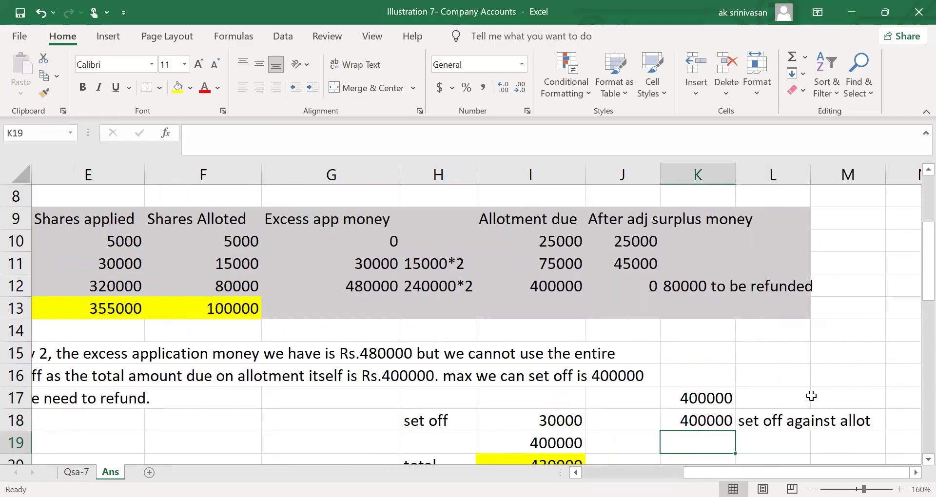
key("Down")
type("80000")
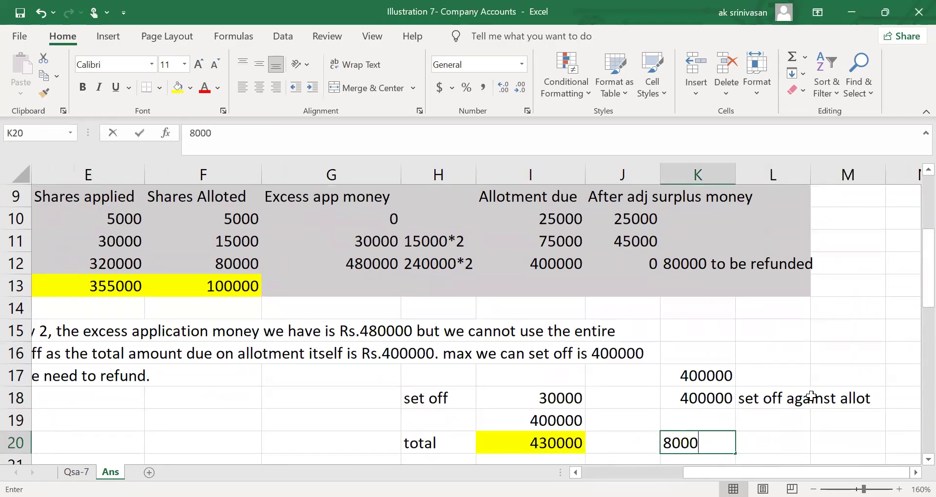
key("Return")
key("Up")
key("Right")
type("w")
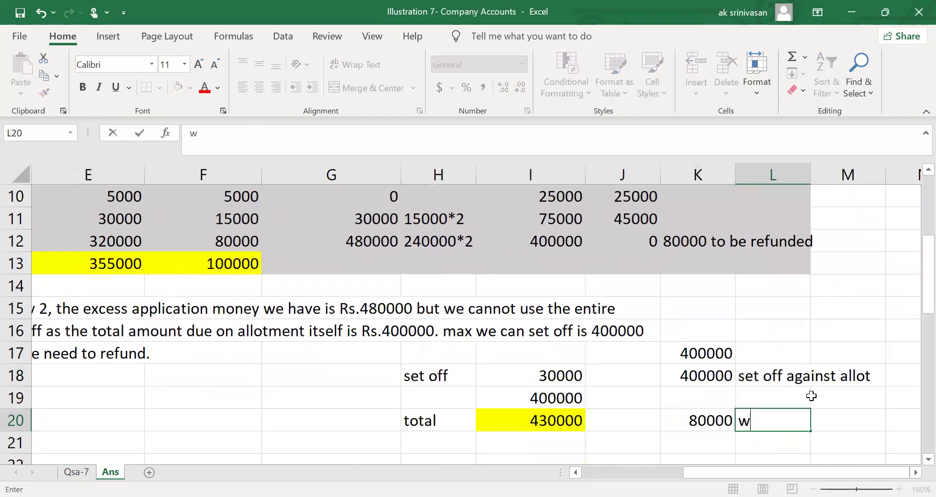
type("e have to ref")
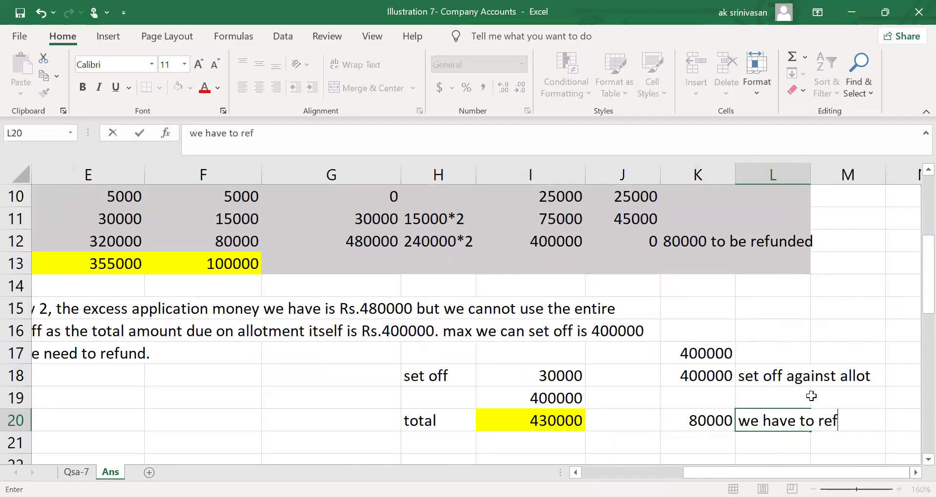
type("und")
key("Return")
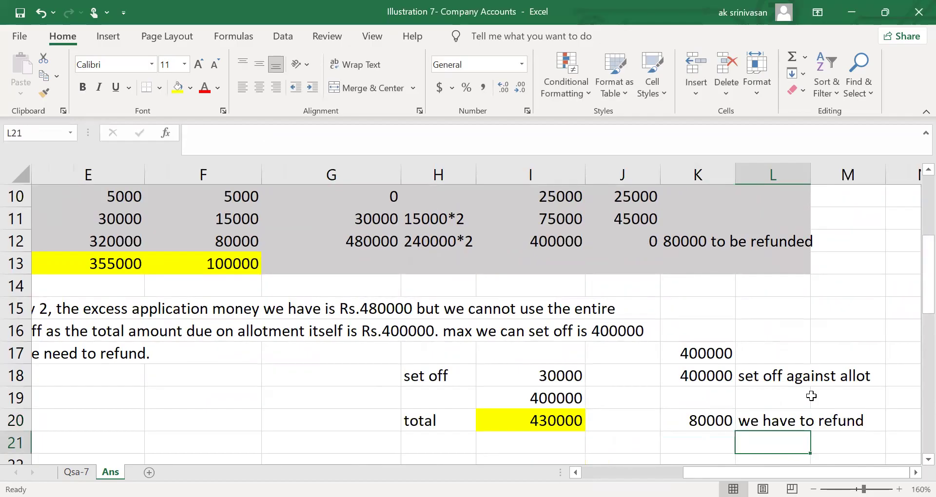
left_click(704, 437)
left_click(711, 422)
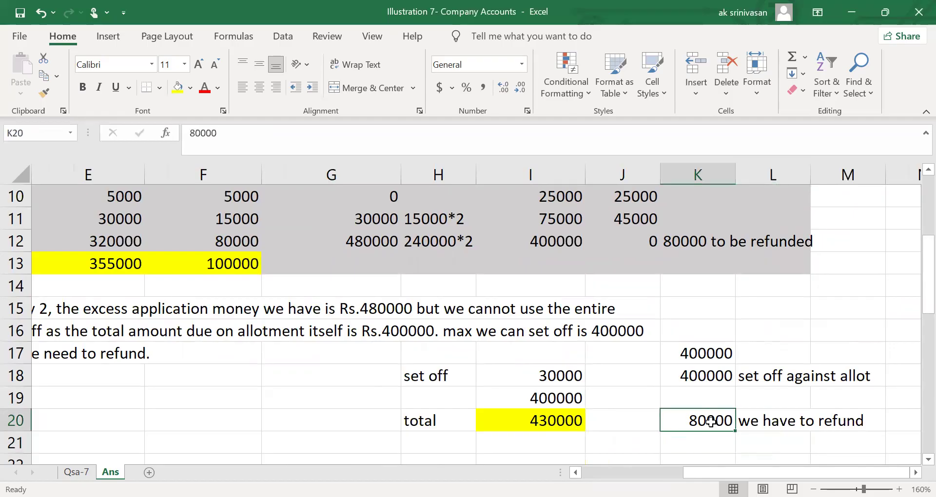
Compare Category 2's excess application money, allotment due and balance after adjusting surplus money in row 11.
key("Left")
key("Left")
key("Left")
key("Left")
key("Left")
key("Left")
key("Left")
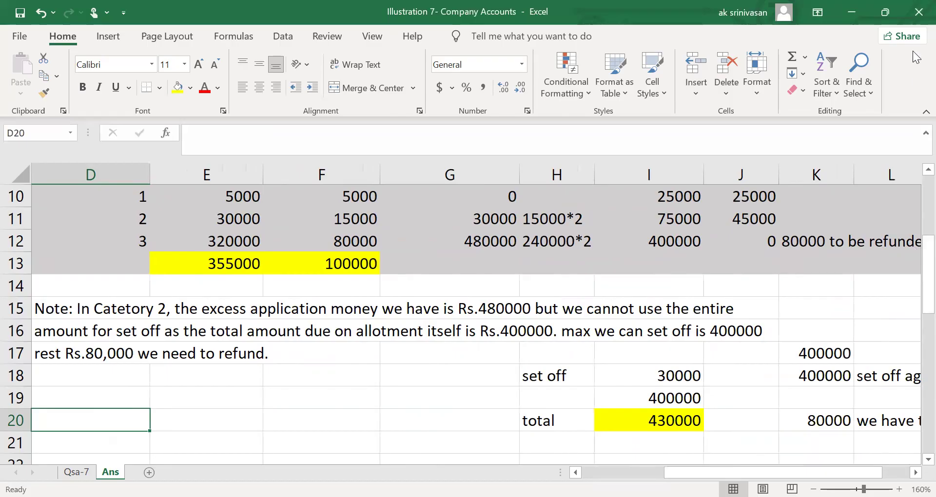
left_click(485, 217)
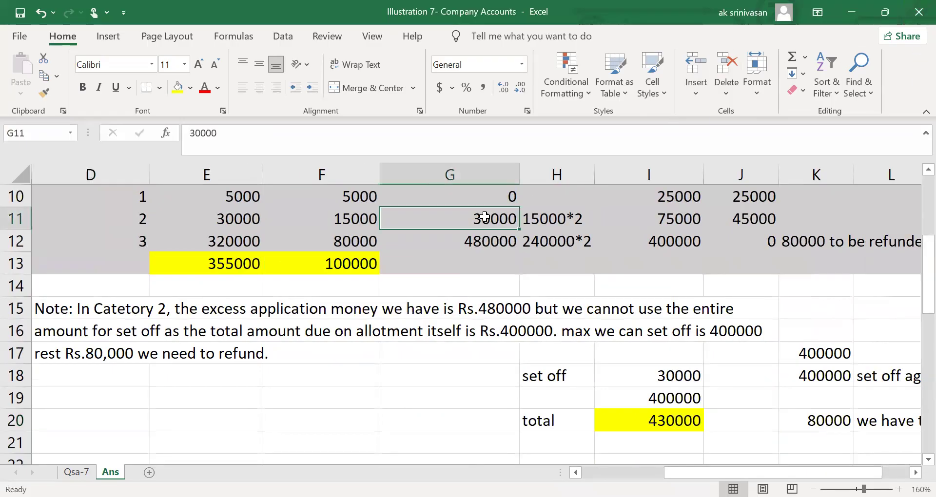
key("Up")
key("Up")
key("Up")
key("Up")
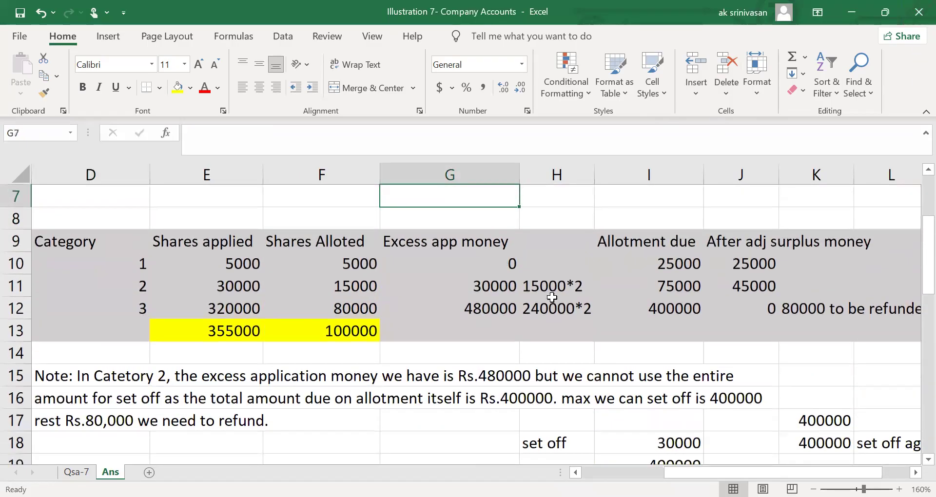
left_click(495, 286)
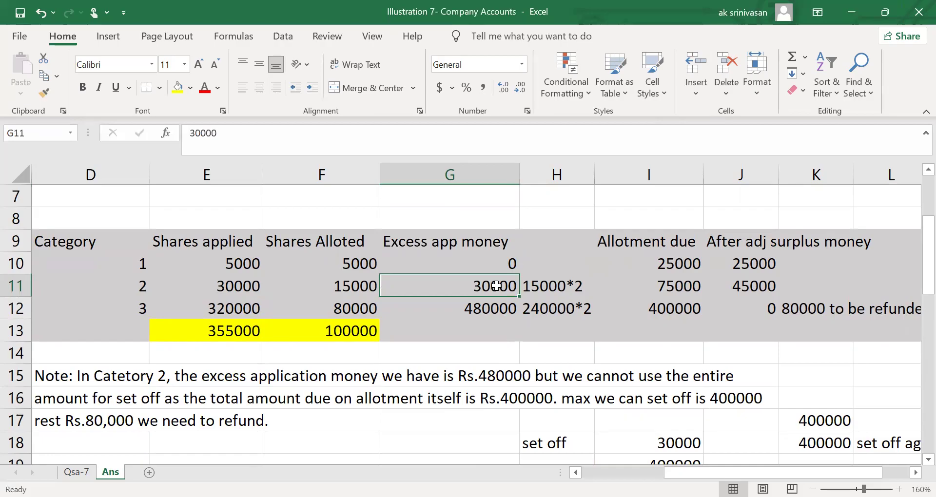
left_click(671, 290)
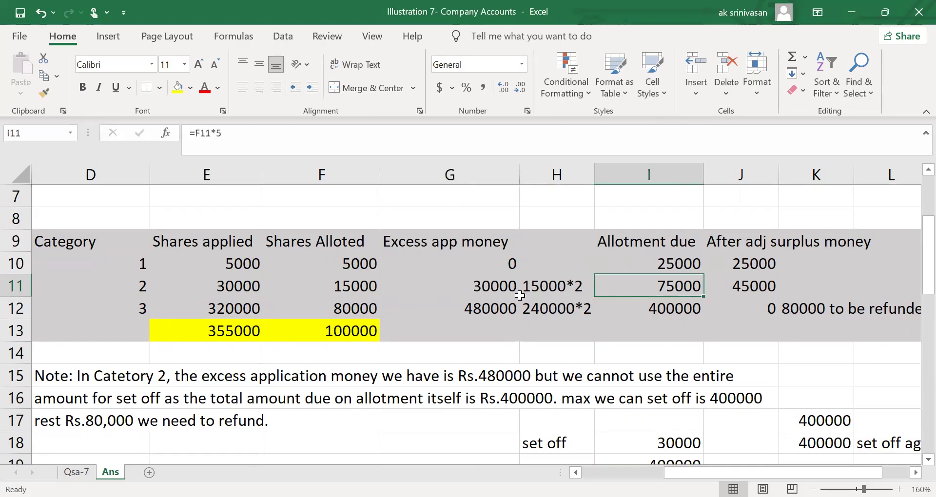
left_click(496, 285)
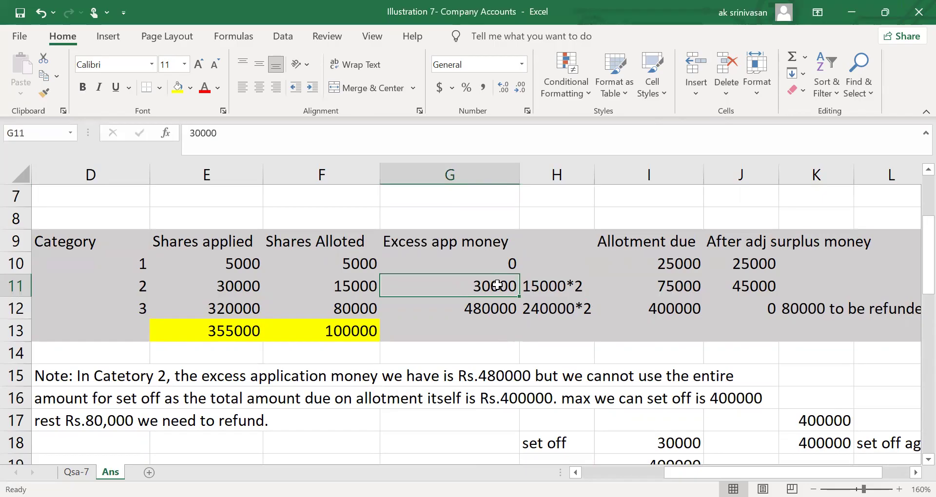
left_click(754, 288)
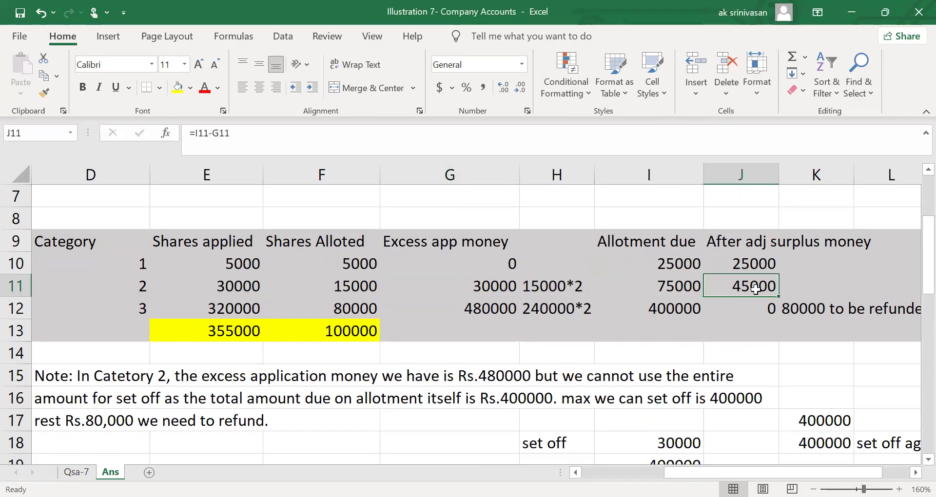
Highlight Category 2's excess application money in G11 in yellow and compare Category 3's excess money with its allotment due.
left_click(482, 288)
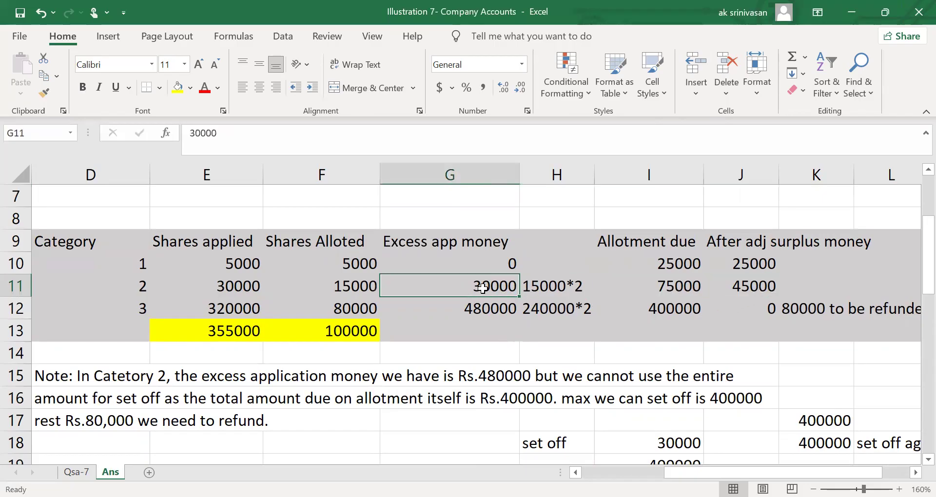
left_click(178, 88)
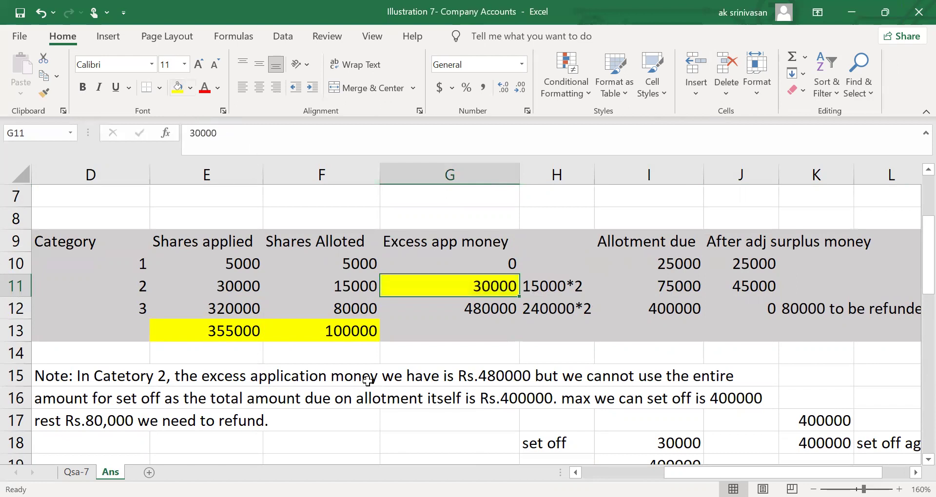
left_click(495, 310)
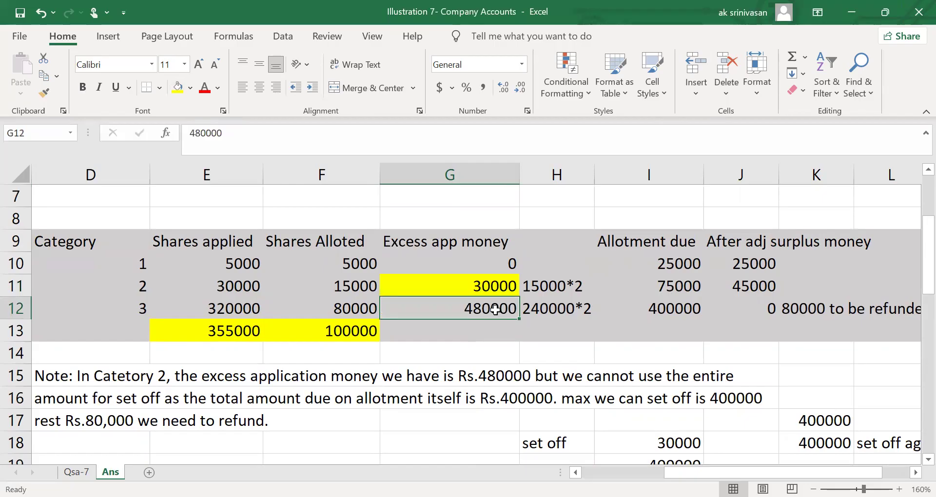
left_click(684, 307)
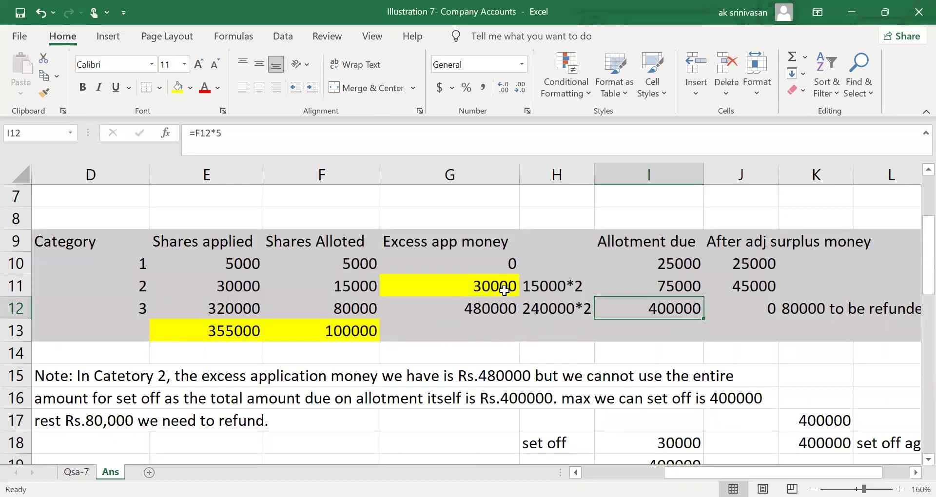
Annotate the To Share allotment credit in the journal entries with "set off" in H28.
left_click(350, 398)
key("Down")
key("Down")
key("Down")
key("Down")
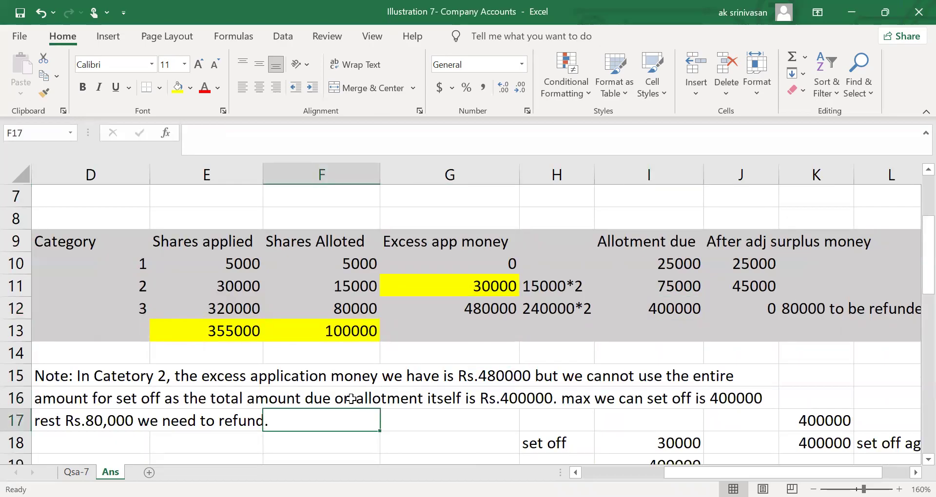
key("Down")
key("Down")
key("Down")
key("Down")
key("Down")
key("Down")
key("Down")
key("Down")
key("Down")
key("Down")
key("Down")
key("Down")
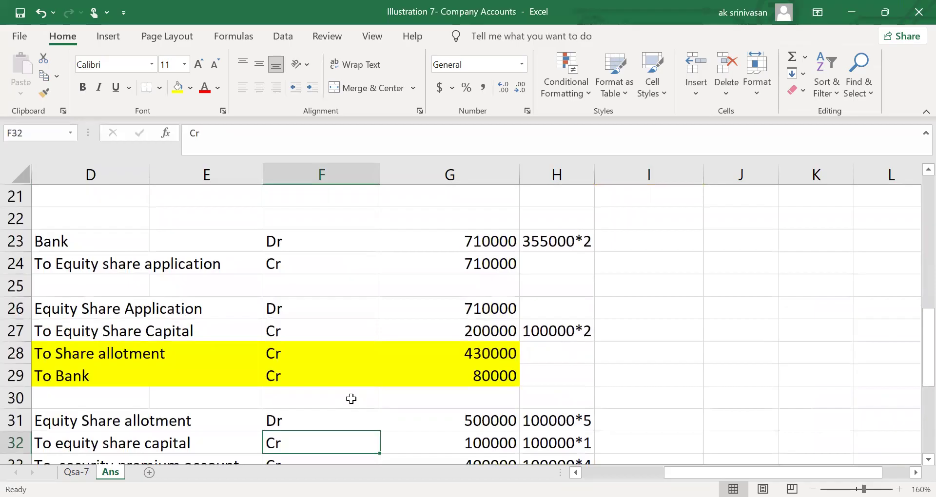
left_click(503, 352)
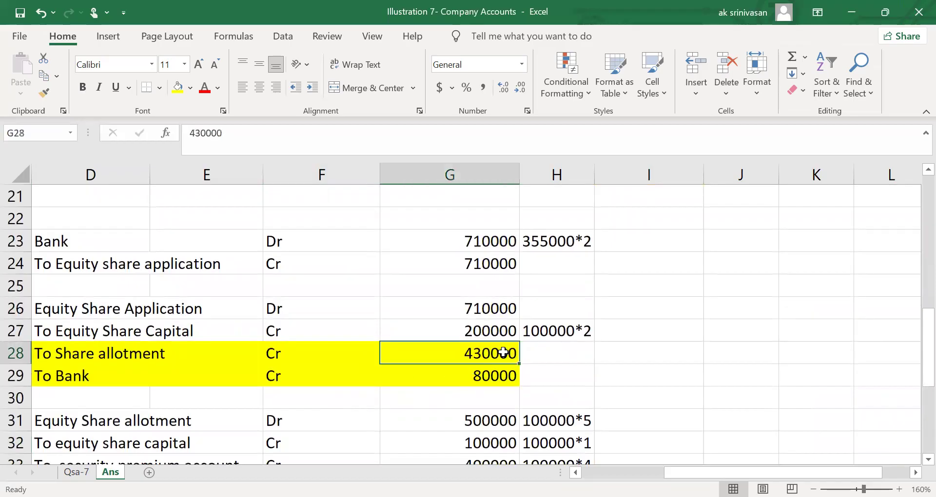
key("Right")
type("se")
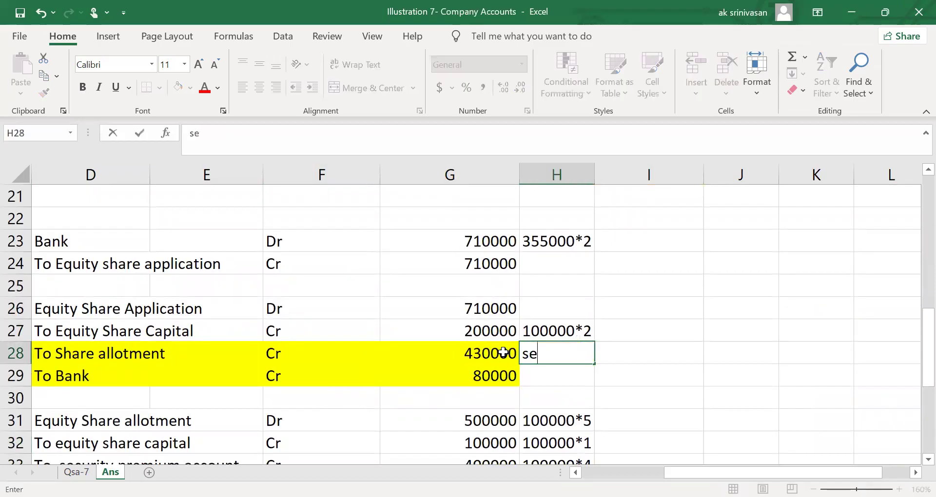
type("t off")
key("Return")
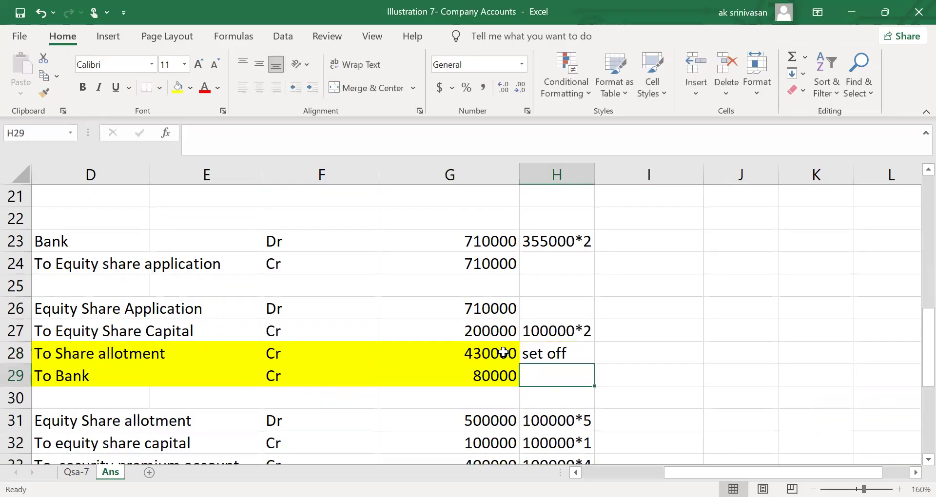
Review the To Bank credit entry across row 29 of the journal.
left_click(487, 380)
key("Left")
key("Left")
key("Left")
key("Left")
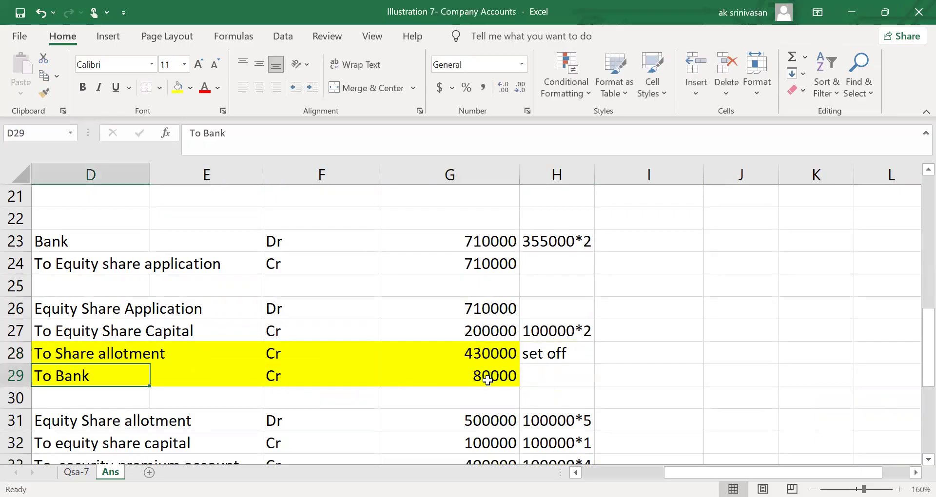
key("Right")
key("Right")
key("Right")
key("Right")
key("Right")
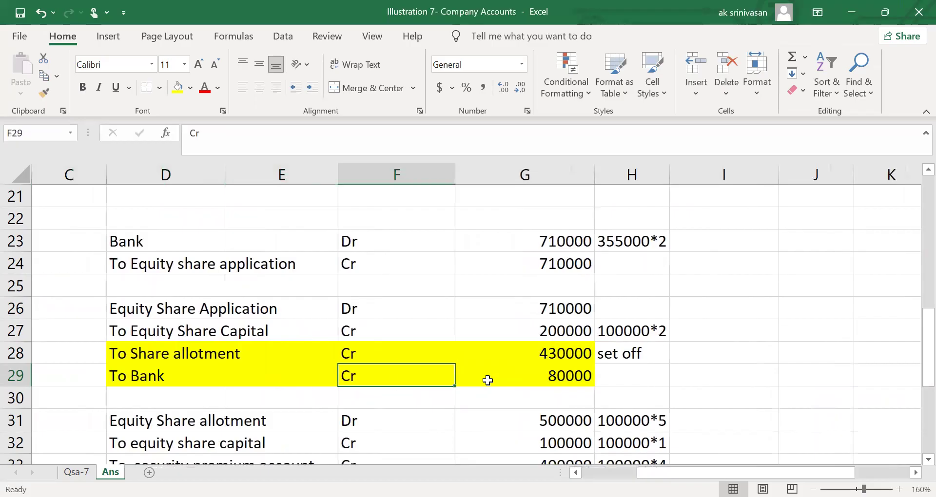
Return to the category table and trace Category 3's excess application money, allotment due and refund note in row 12.
key("Left")
key("Up")
key("Up")
key("Up")
key("Up")
key("Up")
key("Up")
key("Up")
key("Up")
key("Up")
key("Up")
key("Up")
key("Up")
key("Up")
key("Up")
key("Up")
key("Up")
key("Up")
key("Up")
key("Up")
key("Up")
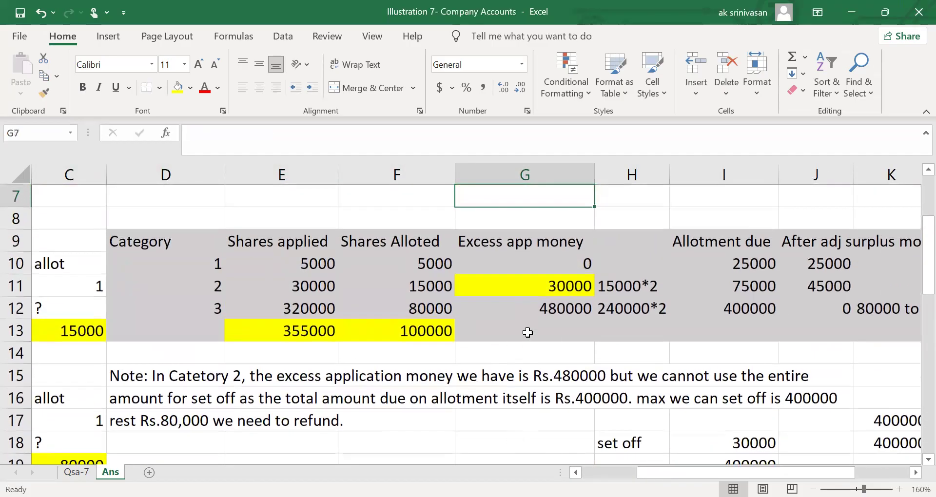
left_click(562, 309)
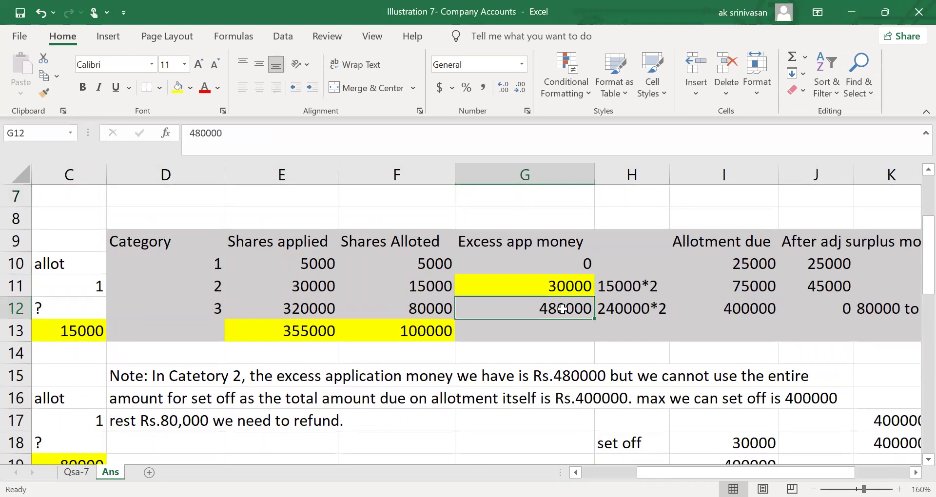
left_click(744, 308)
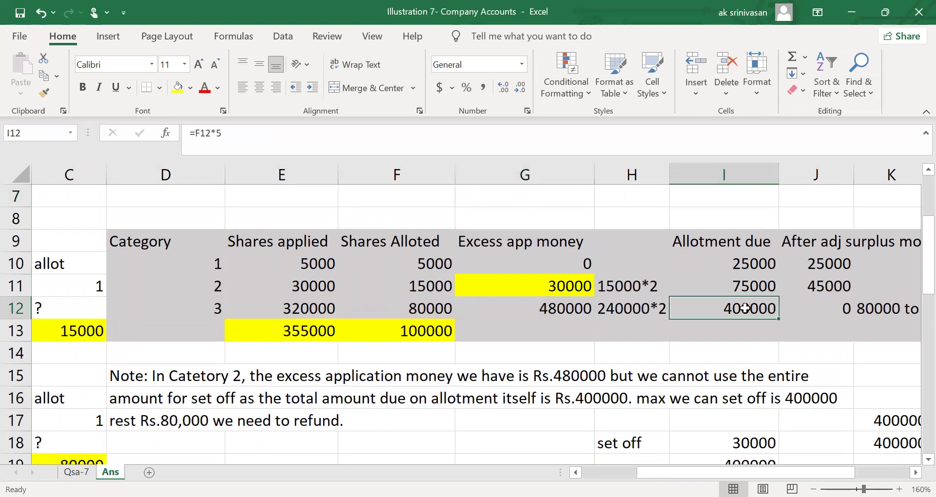
left_click(883, 308)
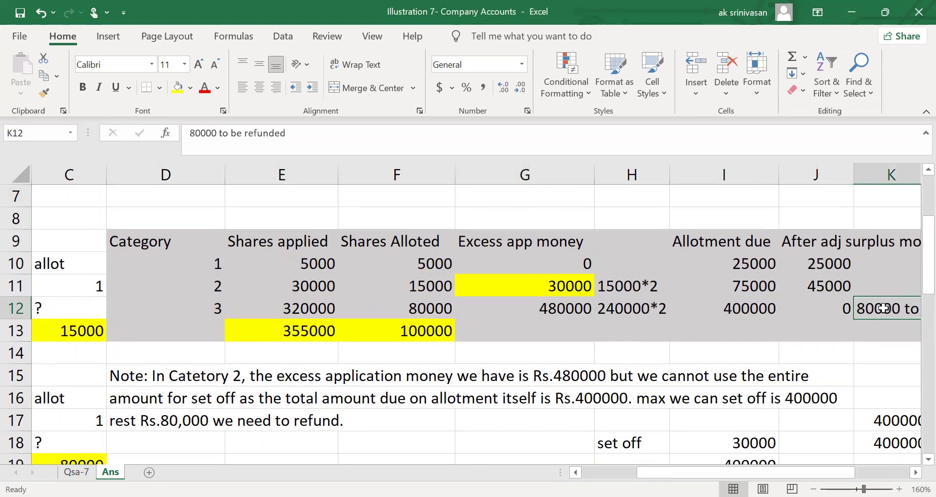
key("Left")
key("Left")
key("Left")
key("Left")
key("Left")
key("Left")
key("Left")
key("Left")
key("Left")
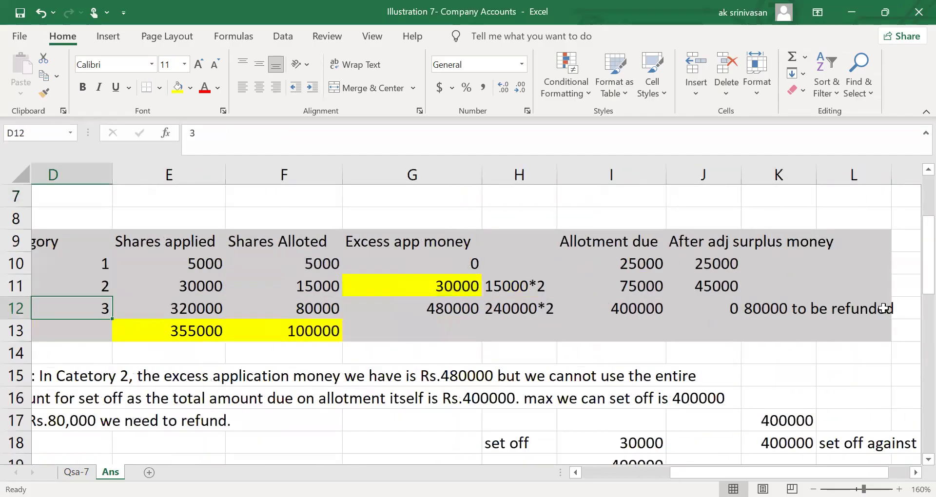
Go back down to the journal entries and examine the To Bank refund credit in row 29.
key("Down")
key("Down")
key("Down")
key("Down")
key("Down")
key("Down")
key("Down")
key("Down")
key("Down")
key("Down")
key("Down")
key("Down")
key("Down")
key("Down")
key("Down")
key("Down")
key("Down")
key("Down")
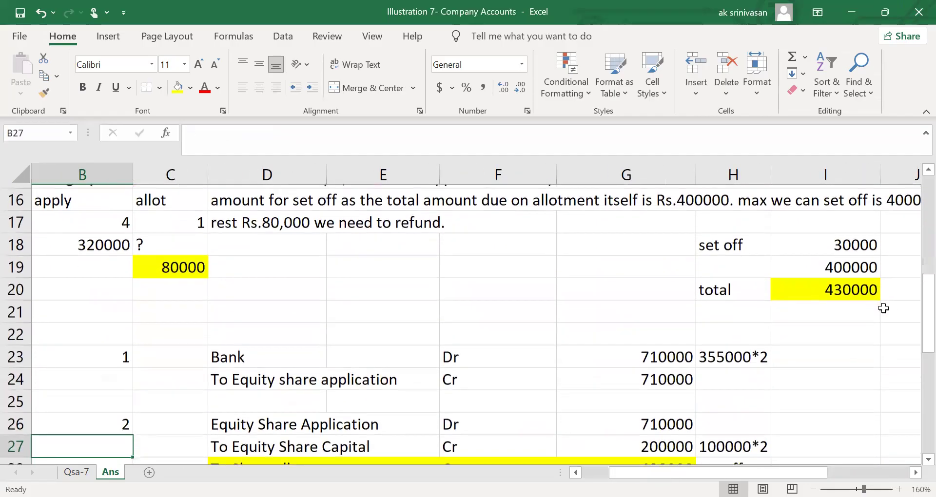
key("Right")
key("Right")
key("Down")
key("Down")
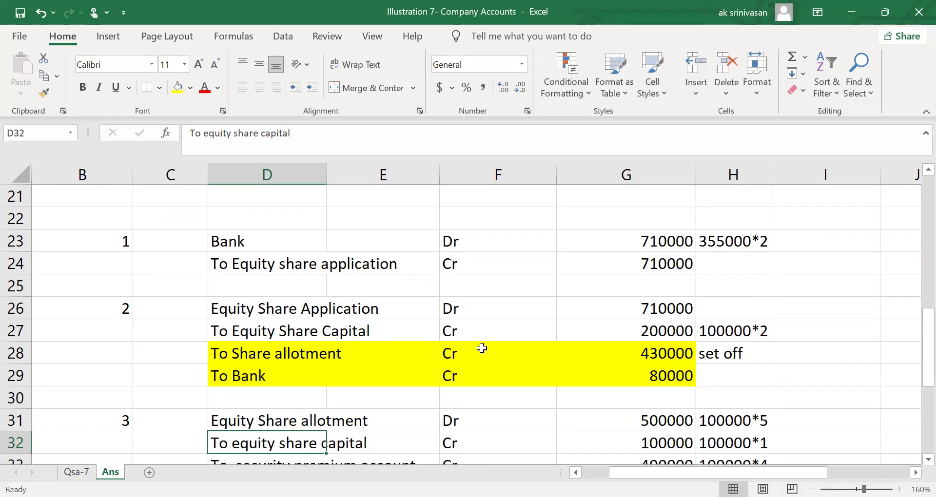
left_click(247, 377)
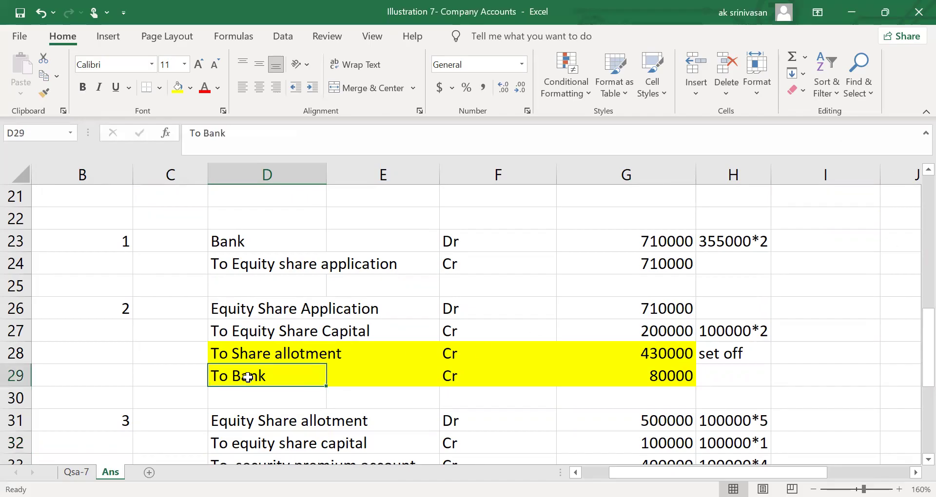
Examine the Equity Share allotment entry in rows 31 to 33, including its security premium credit.
key("Down")
key("Down")
key("Down")
key("Down")
key("Down")
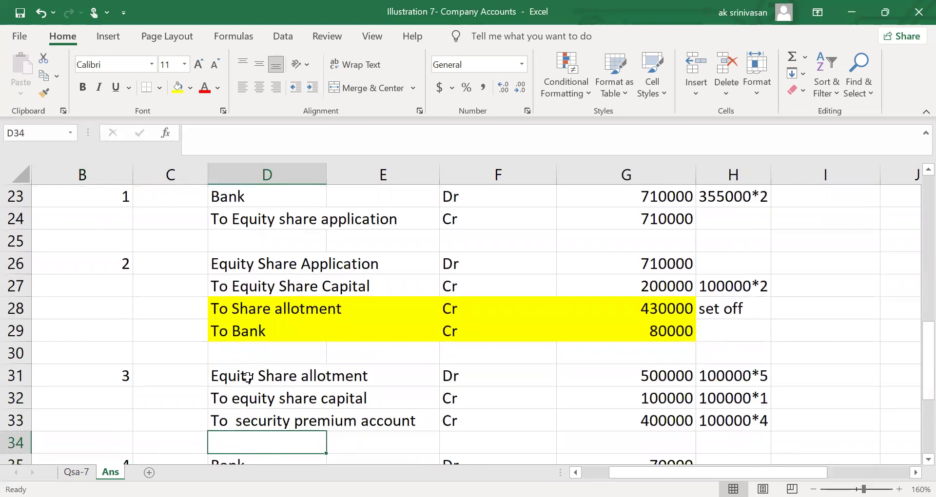
left_click(247, 377)
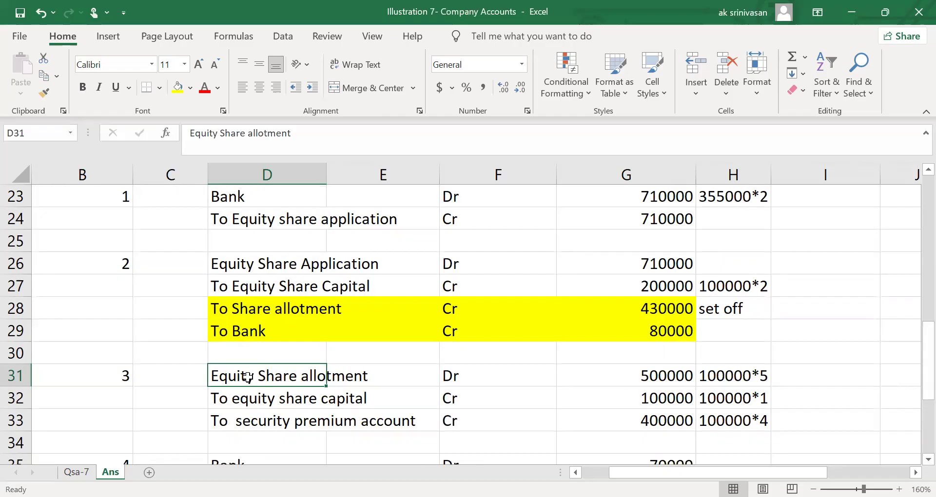
left_click(291, 422)
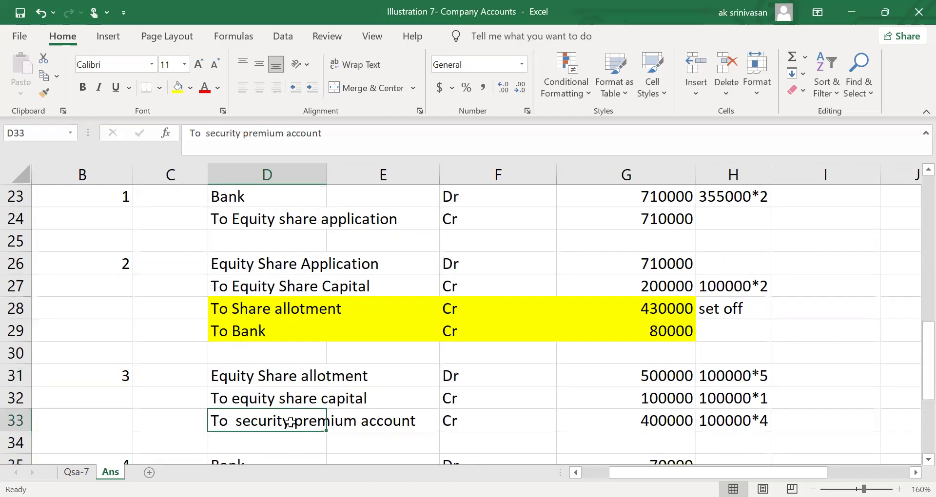
Examine the Bank entry for allotment money received across row 35 of the journal.
key("Down")
key("Down")
key("Down")
key("Down")
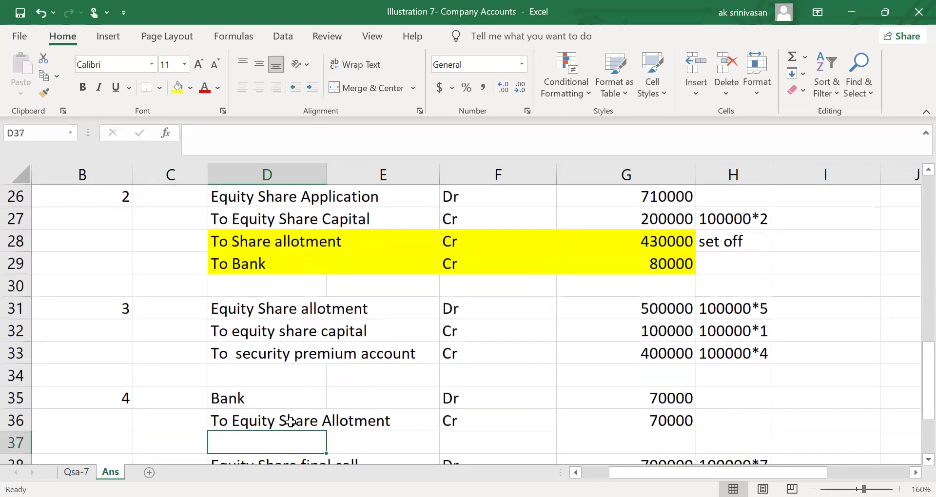
left_click(231, 396)
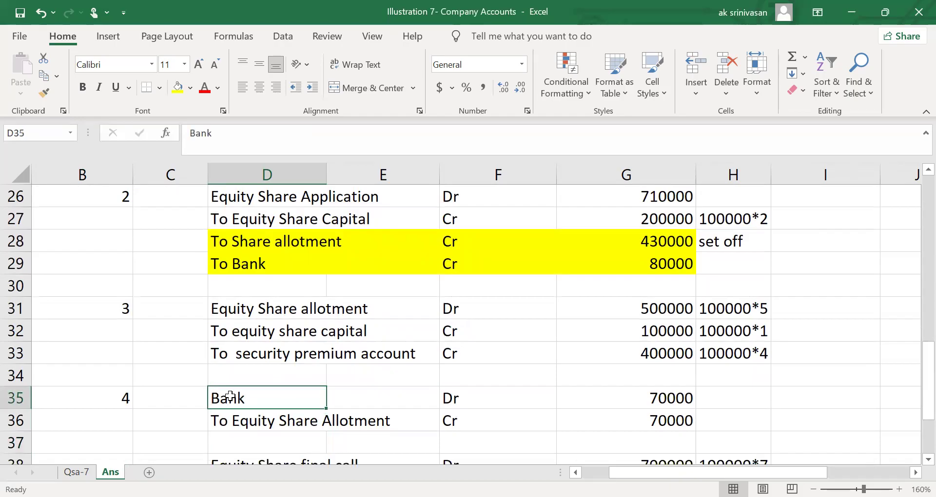
key("Right")
key("Right")
key("Right")
key("Right")
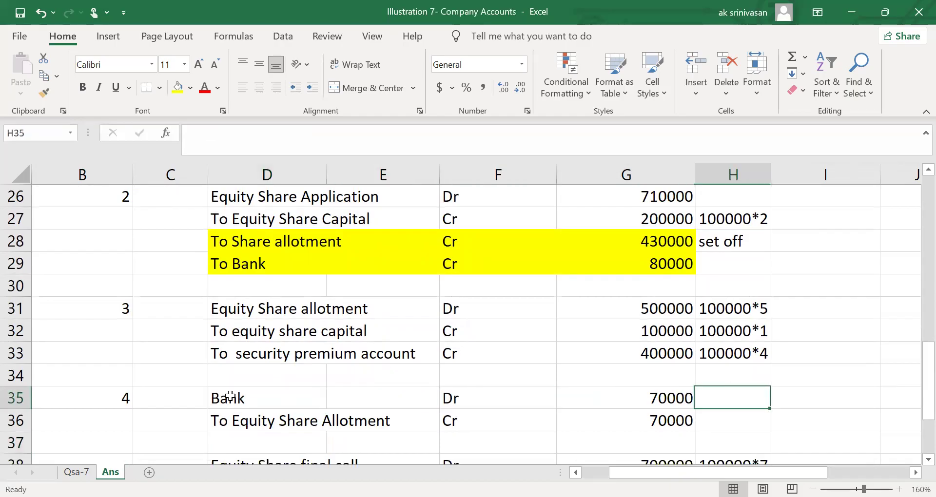
Return to the category table, trace Category 1's shares and excess money, and highlight its after-adjustment amount in J10 in yellow.
key("Left")
key("Up")
key("Up")
key("Up")
key("Up")
key("Up")
key("Up")
key("Up")
key("Up")
key("Up")
key("Up")
key("Up")
key("Up")
key("Up")
key("Up")
key("Up")
key("Up")
key("Up")
key("Up")
key("Up")
key("Up")
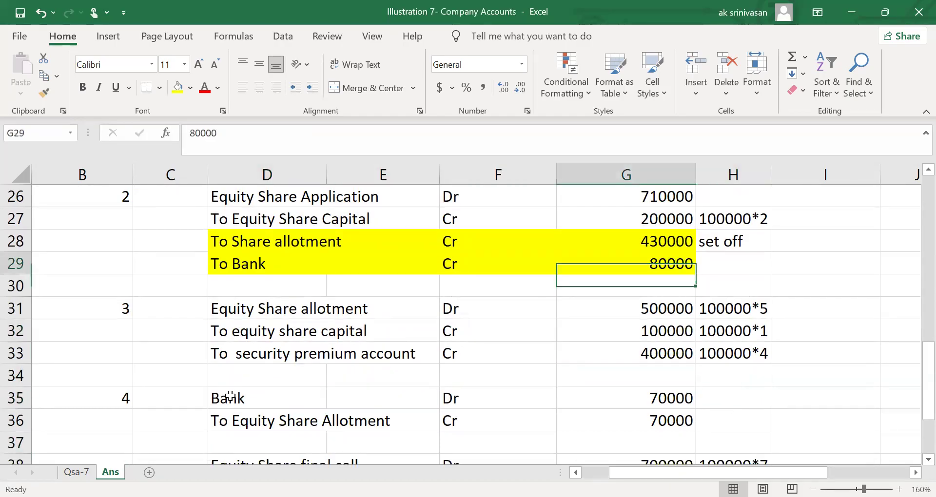
key("Up")
key("Up")
key("Up")
key("Up")
key("Up")
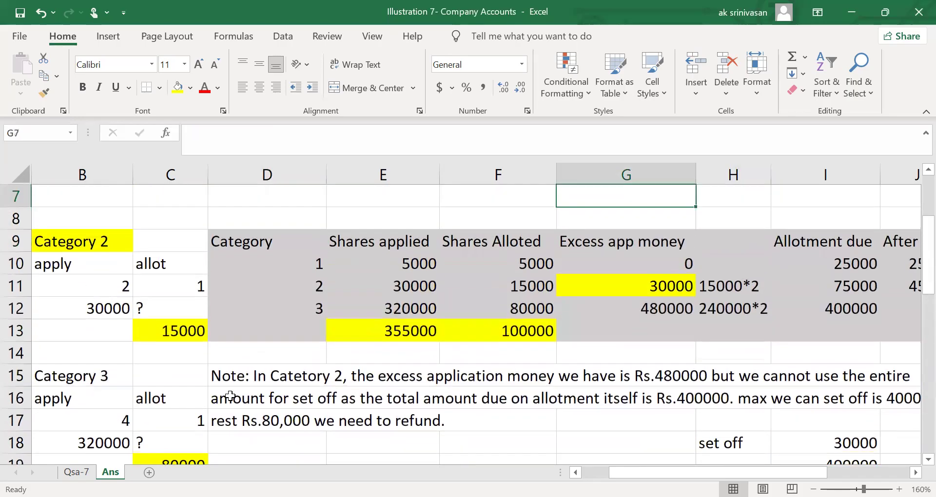
key("Right")
key("Right")
key("Right")
key("Right")
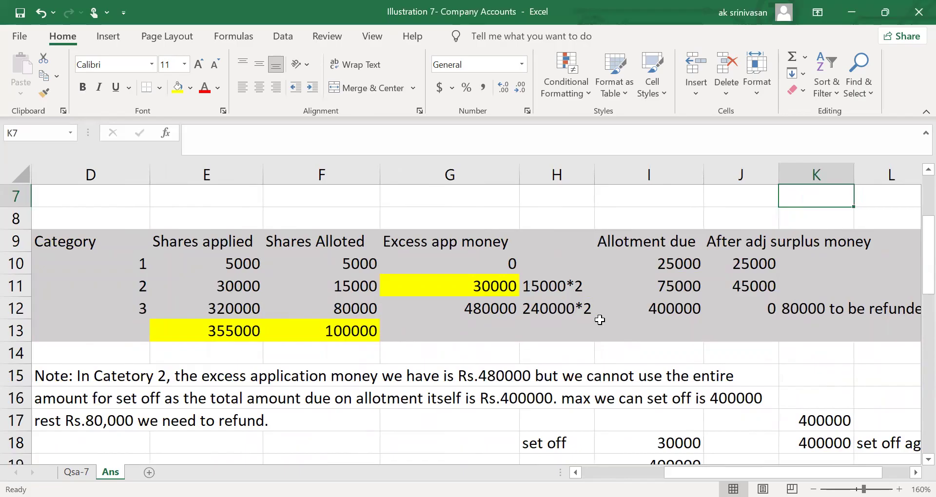
left_click(235, 265)
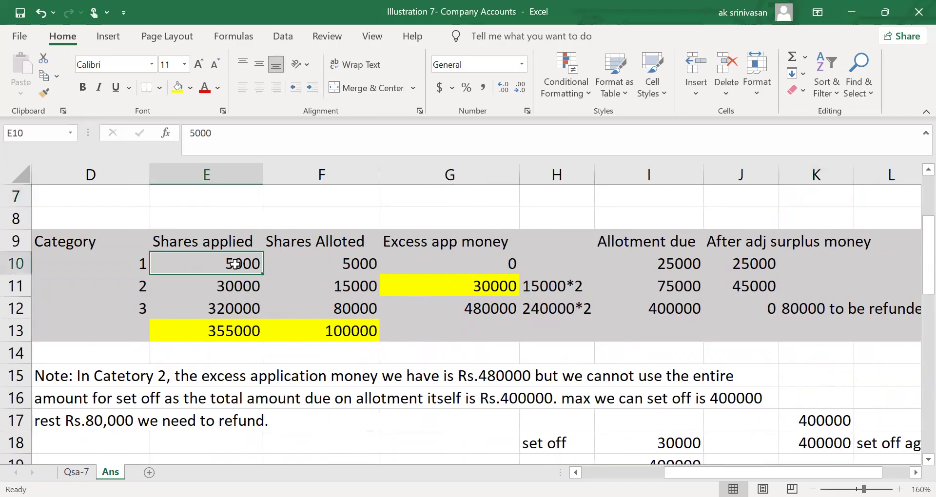
left_click(357, 261)
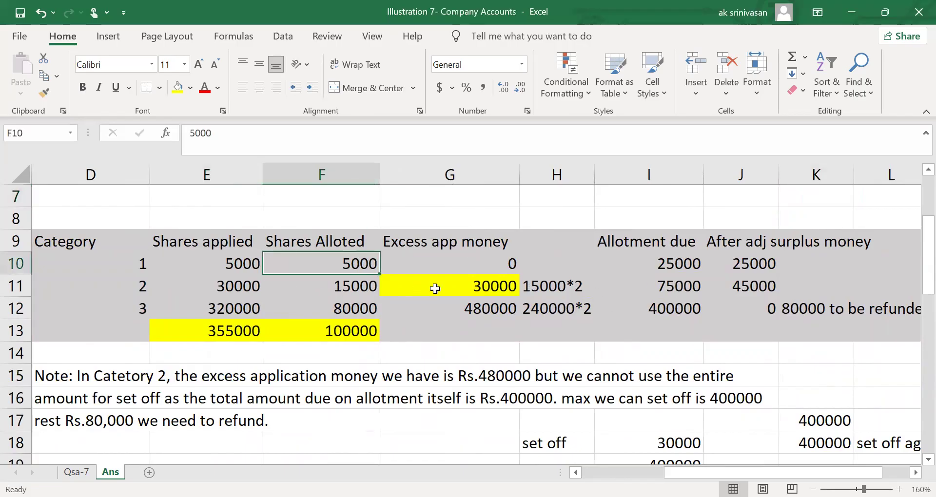
left_click(507, 263)
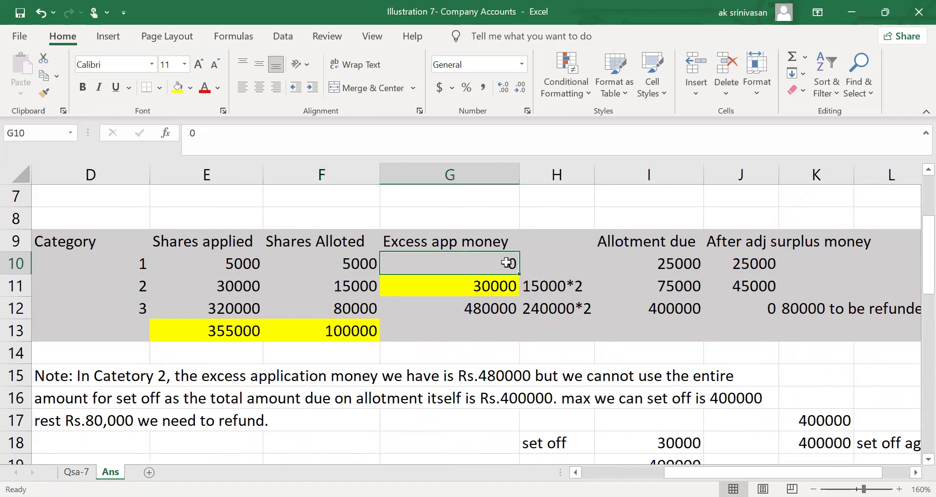
left_click(358, 262)
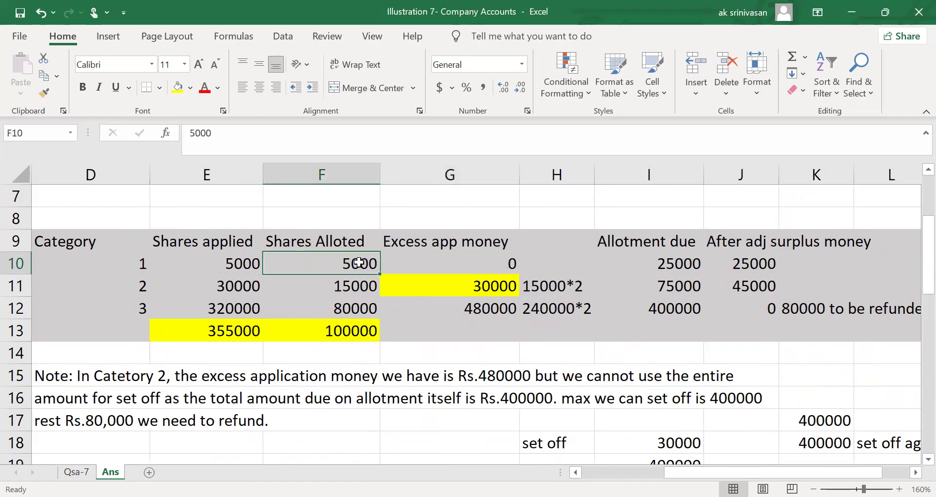
left_click(760, 259)
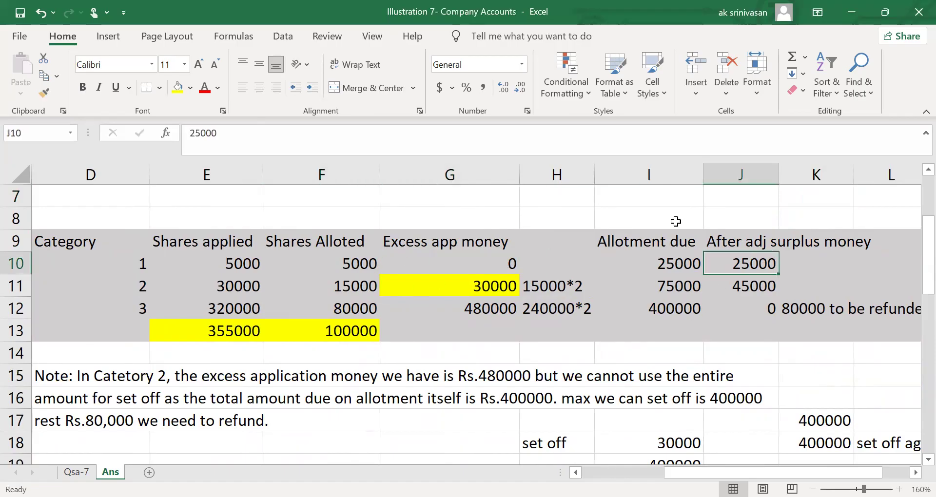
left_click(174, 92)
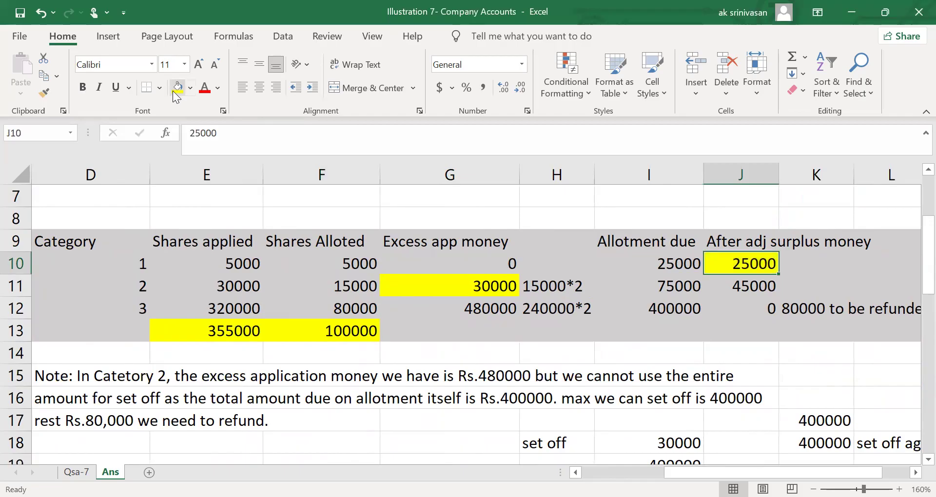
Trace Category 2's shares applied, shares allotted, excess money, allotment due and after-adjustment amount across row 11.
left_click(239, 291)
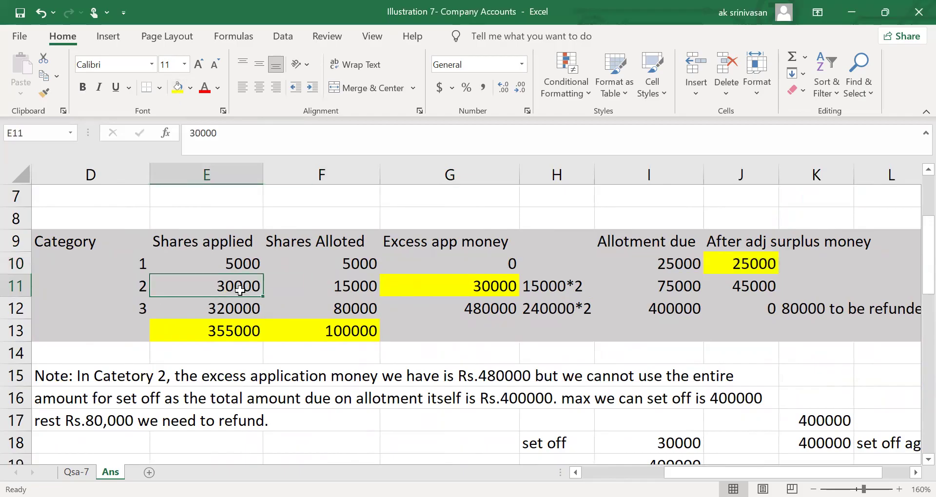
left_click(358, 287)
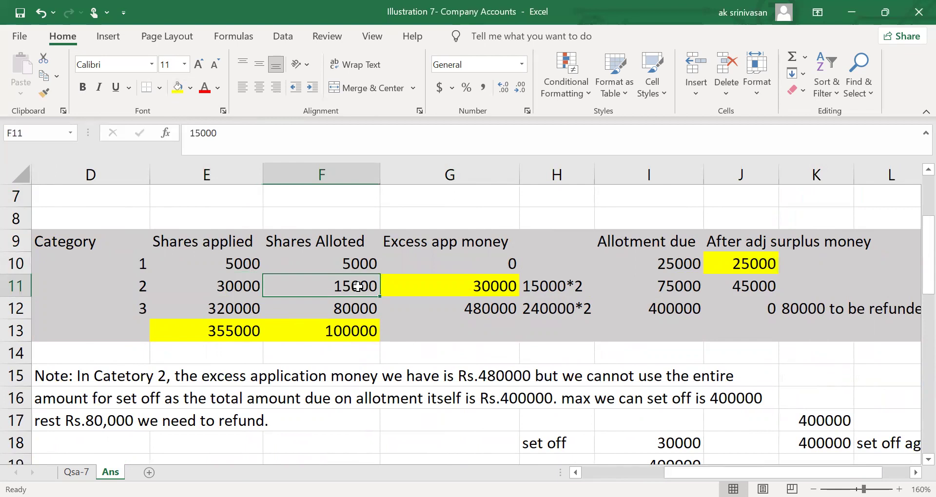
left_click(553, 290)
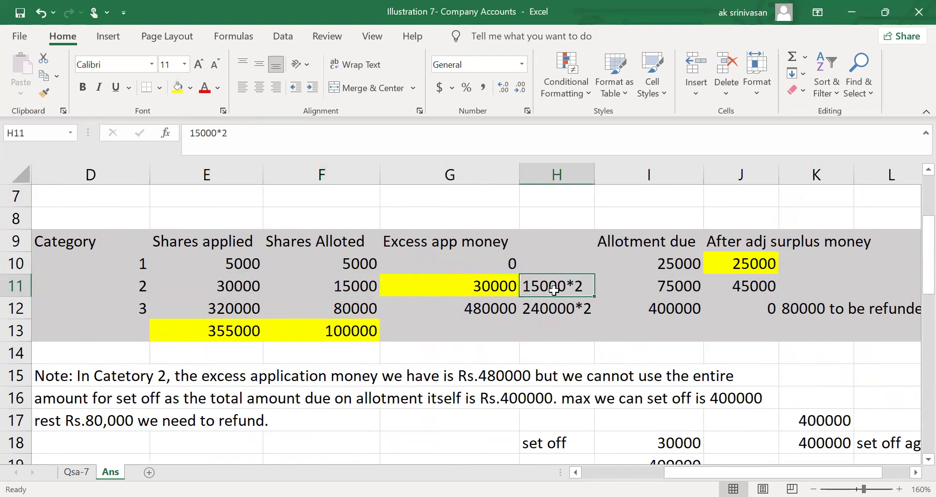
left_click(501, 287)
left_click(358, 292)
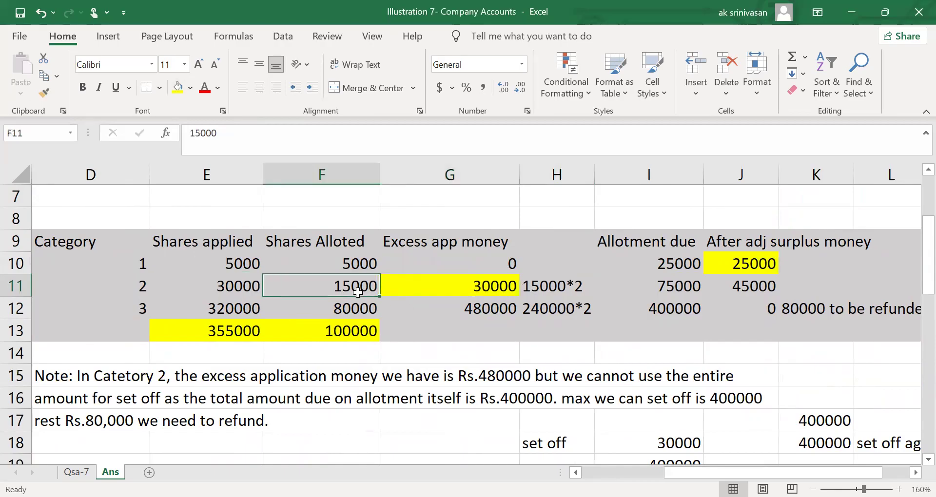
left_click(675, 281)
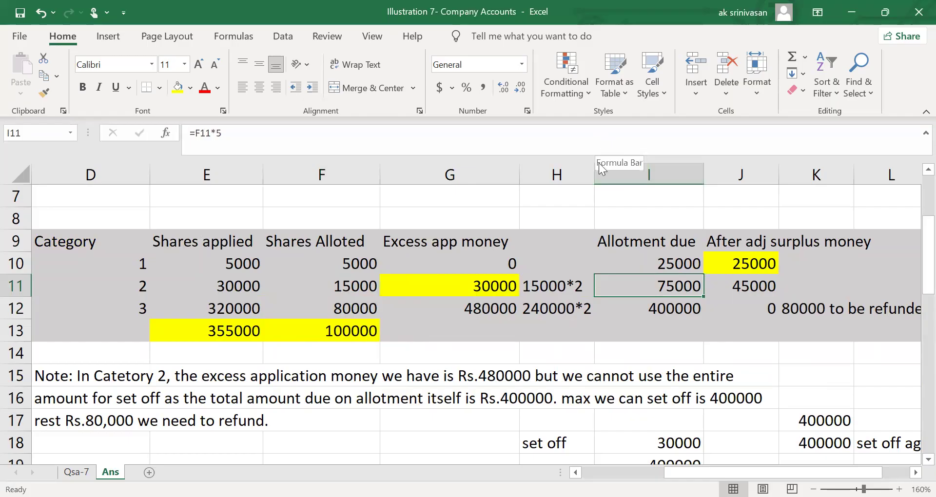
left_click(489, 288)
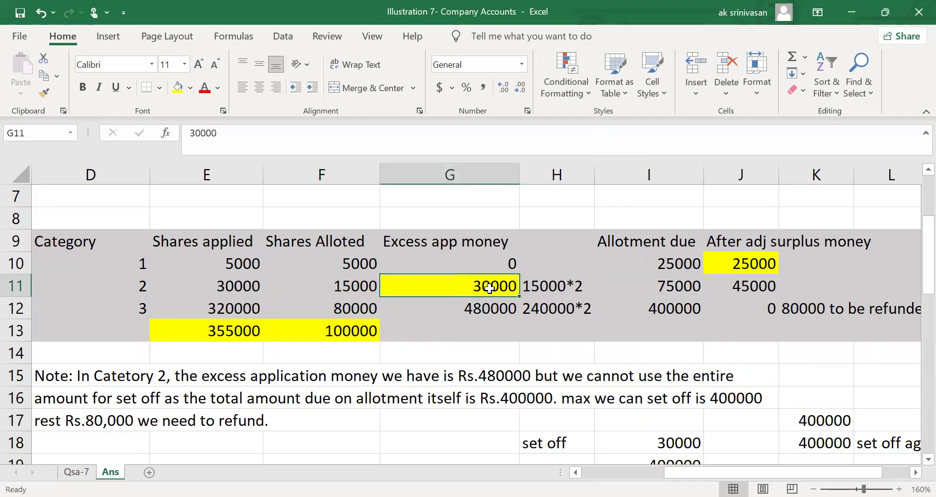
left_click(757, 288)
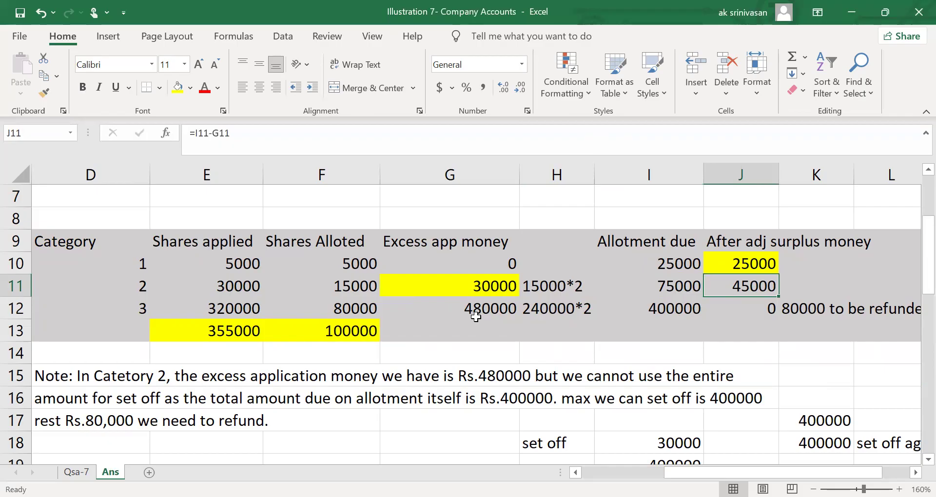
Total the after-adjustment amounts in J10:J11 by selection and compare them with the allotment receipt entry in rows 35 and 36.
left_click(732, 341)
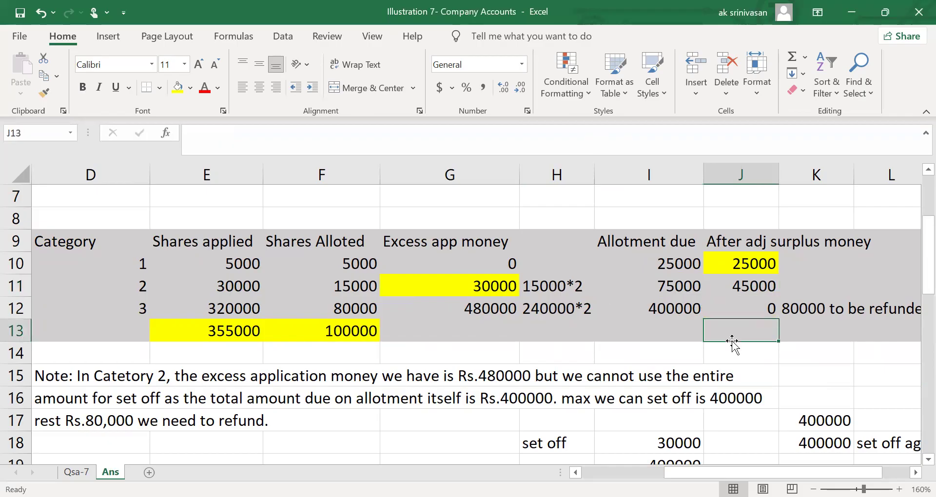
left_click_drag(749, 269, 751, 281)
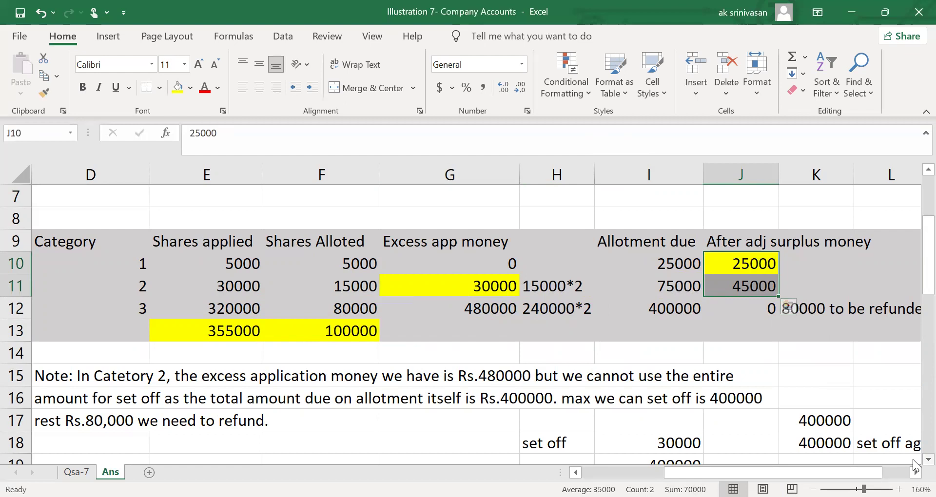
scroll(914, 460, "down", 2)
scroll(913, 460, "down", 6)
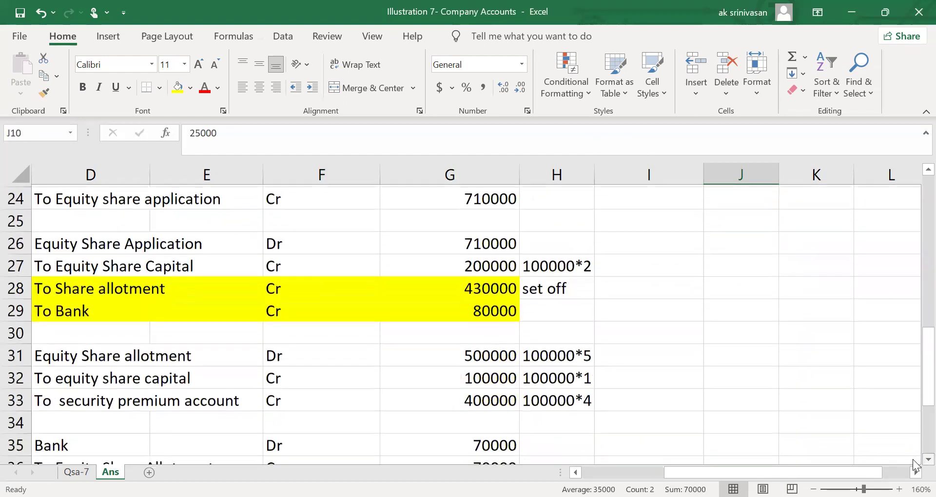
left_click(486, 376)
key("Down")
key("Down")
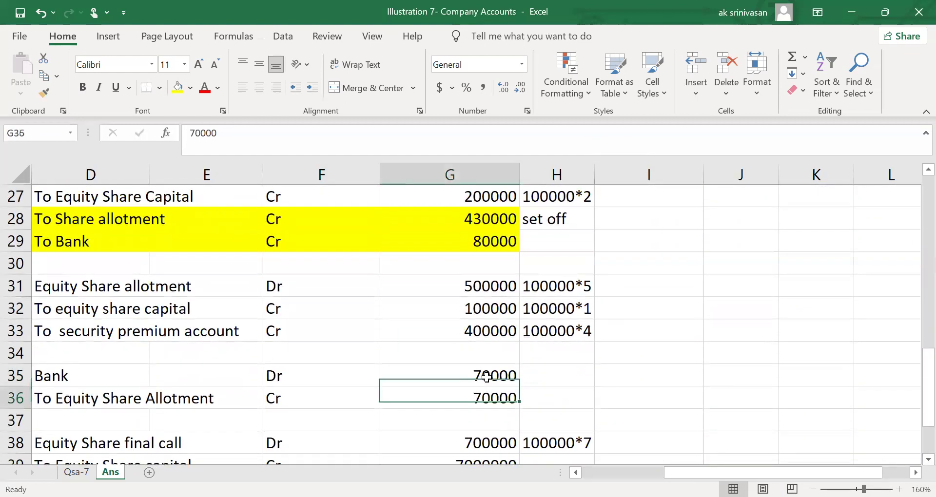
Review the Equity Share final call entry and its Bank receipt entry in rows 38 to 42.
key("Left")
key("Left")
key("Left")
key("Left")
key("Down")
key("Down")
key("Down")
key("Down")
key("Down")
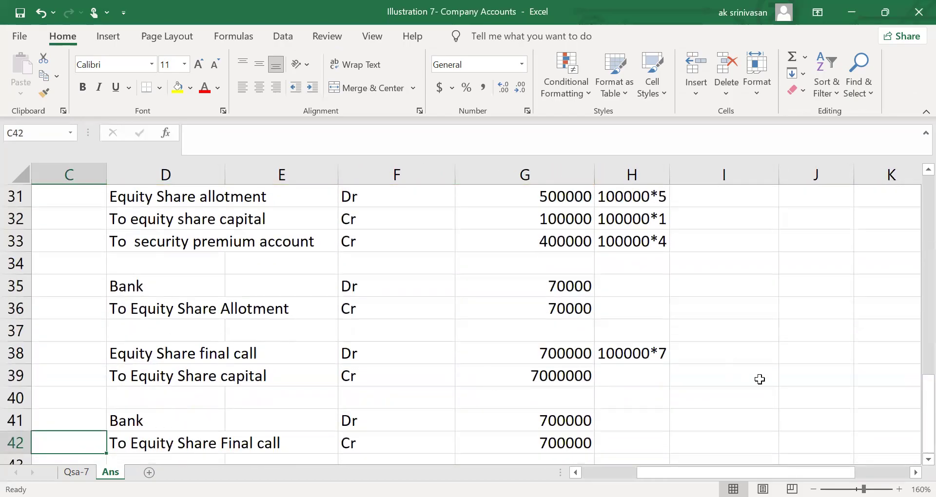
left_click(633, 357)
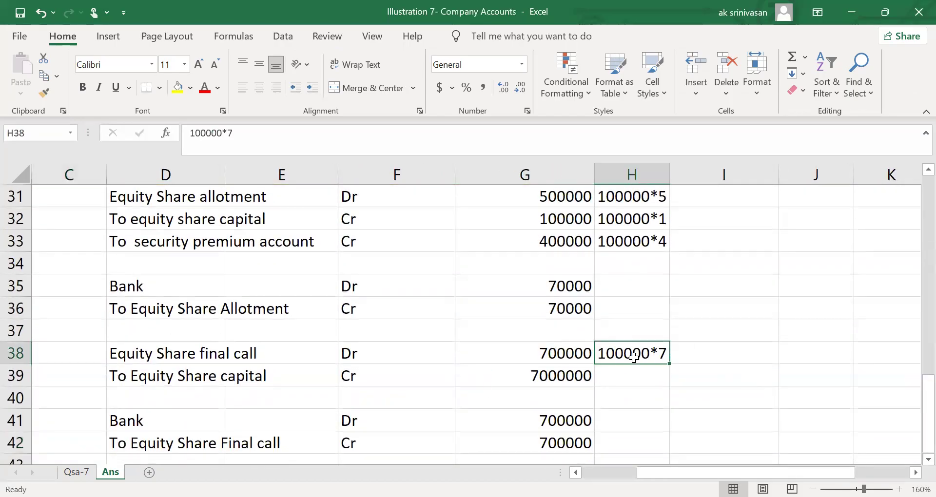
left_click(570, 356)
left_click(565, 426)
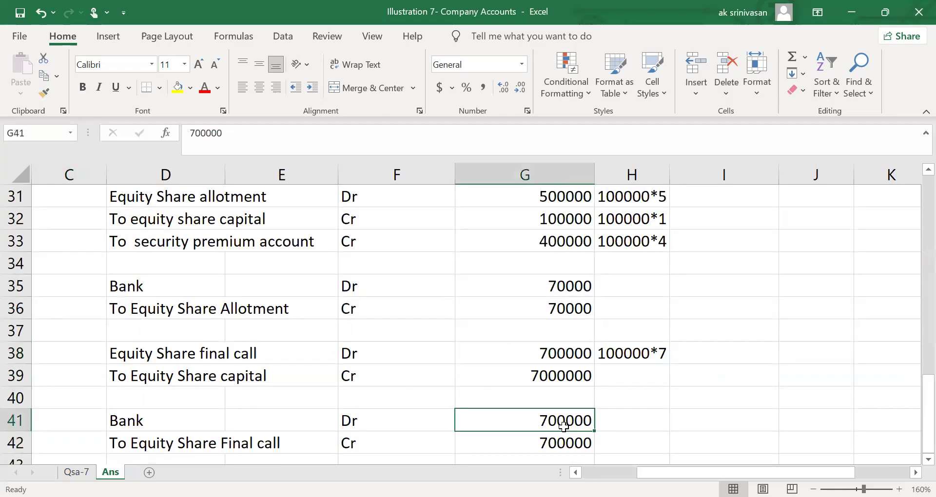
key("Down")
key("Down")
Look back over the whole solution from the journal up to the share totals, then down through the category table and note.
key("Up")
key("Up")
key("Up")
key("Up")
key("Up")
key("Up")
key("Up")
key("Up")
key("Up")
key("Up")
key("Up")
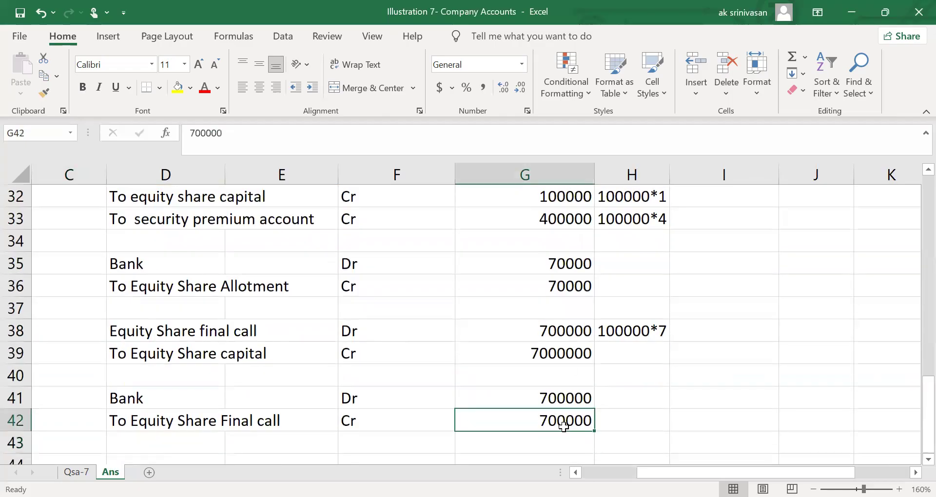
key("Up")
key("Up")
key("Up")
key("Up")
key("Up")
key("Up")
key("Up")
key("Up")
key("Up")
key("Up")
key("Up")
key("Up")
key("Up")
key("Up")
key("Up")
key("Up")
key("Up")
key("Up")
key("Up")
key("Up")
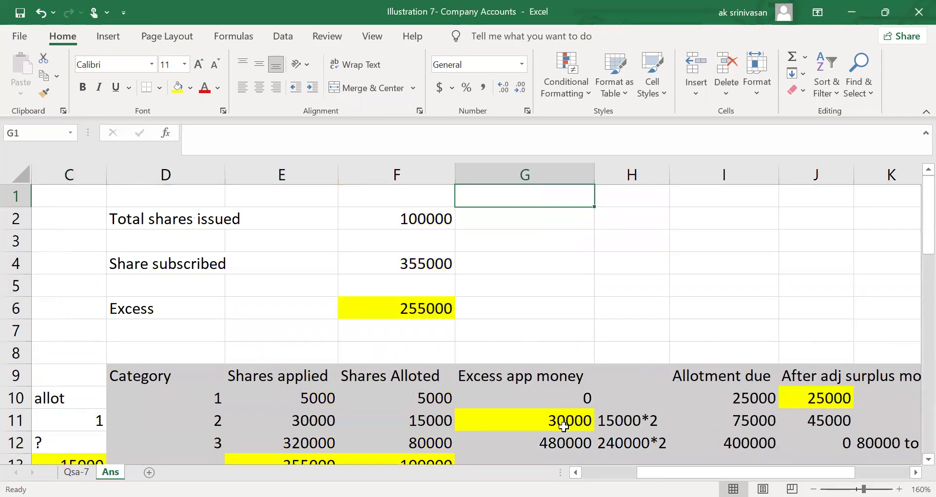
key("Down")
key("Down")
key("Down")
key("Down")
key("Down")
key("Down")
key("Down")
key("Down")
key("Down")
key("Down")
key("Down")
key("Down")
key("Down")
key("Down")
key("Down")
key("Down")
key("Down")
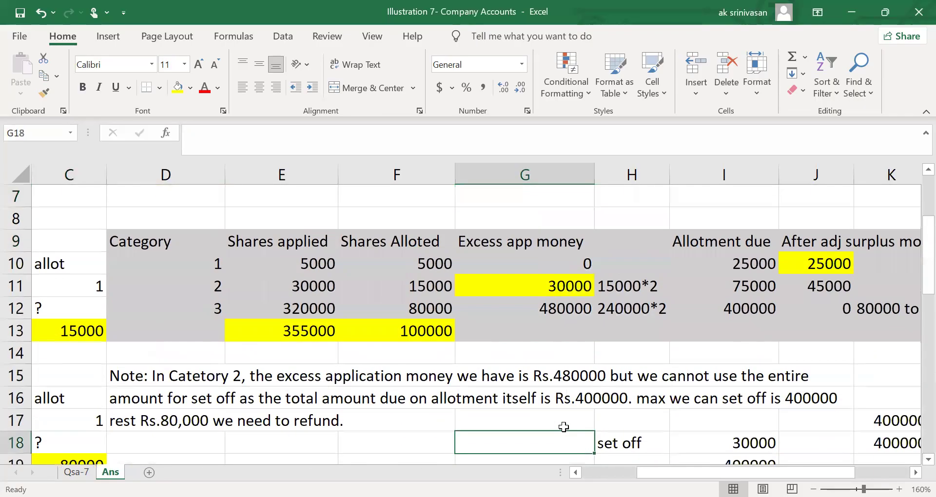